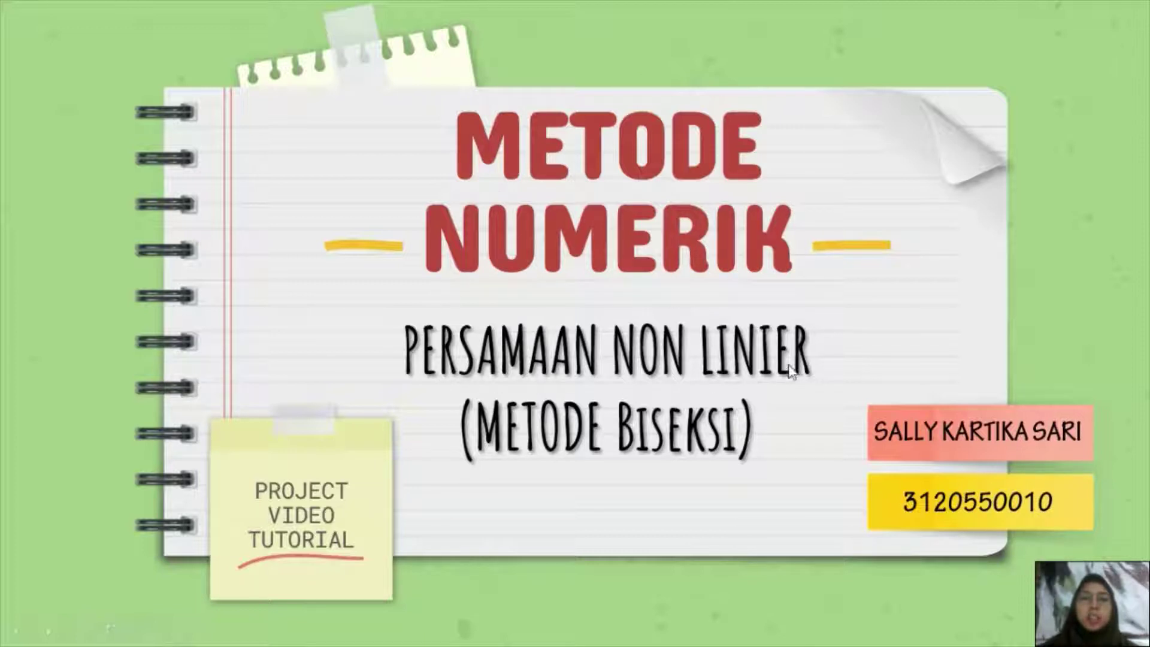
Advance the slideshow from the METODE NUMERIK title slide to the Metode Biseksi principle slide
{"action": "left_click", "coordinate": [579, 406]}
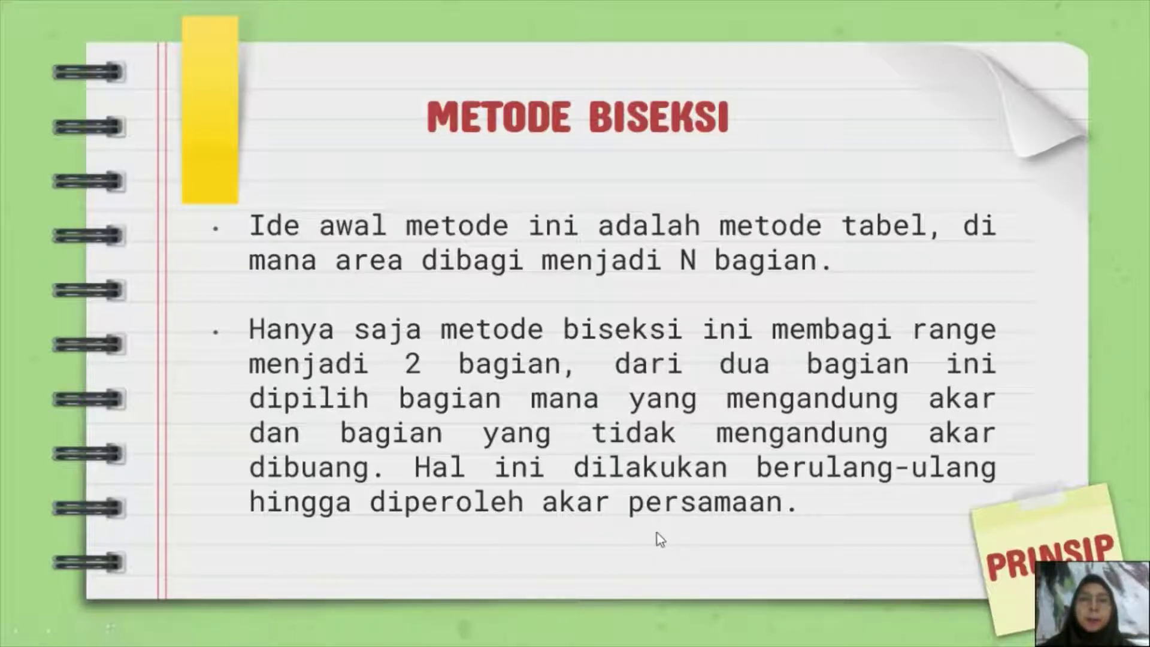
Move on to the Algoritma Biseksi slide showing the nine algorithm steps
{"action": "key", "text": "Right"}
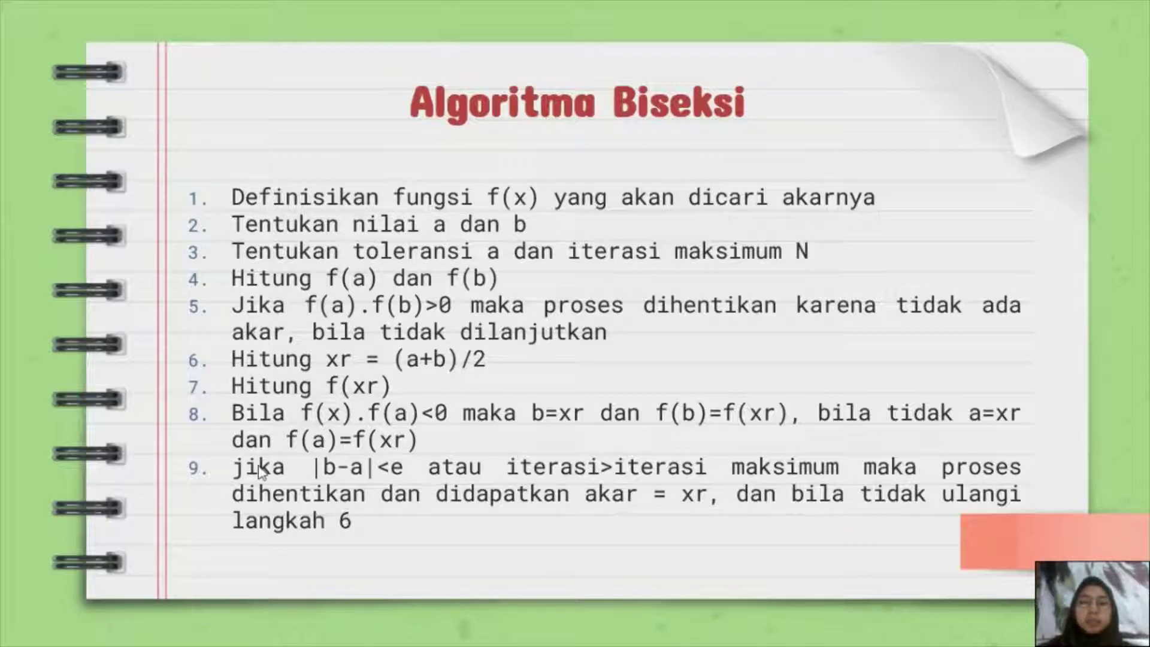
Exit the slideshow and bring up the Excel tutorial workbook with the empty iteration table
{"action": "key", "text": "Escape"}
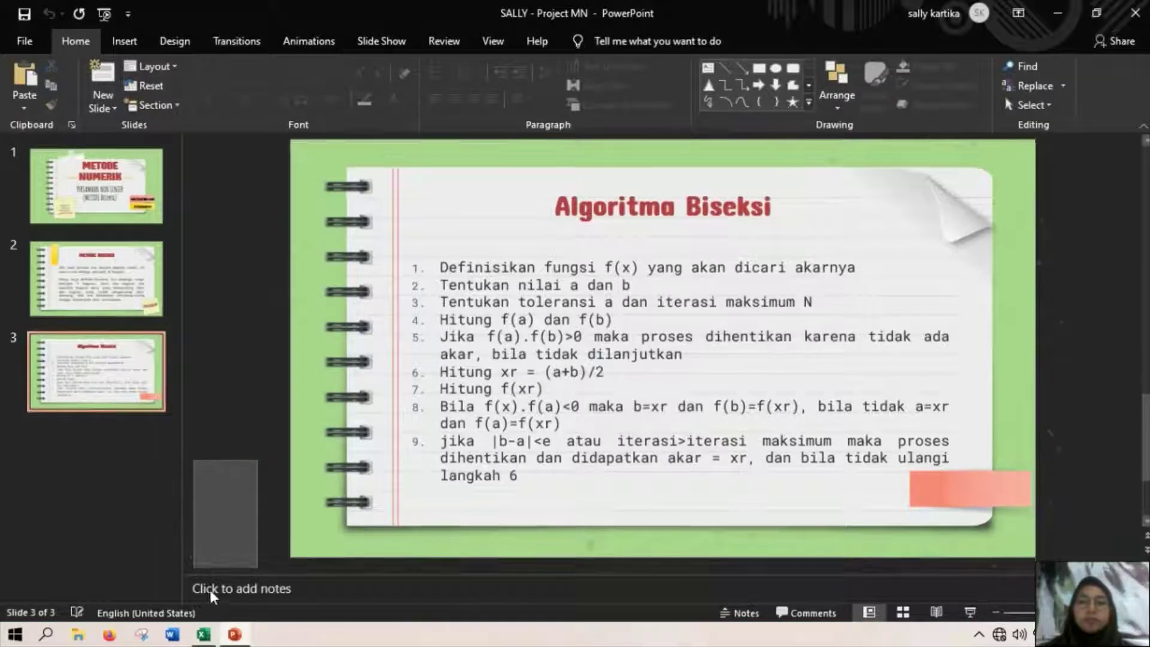
{"action": "mouse_move", "coordinate": [203, 634]}
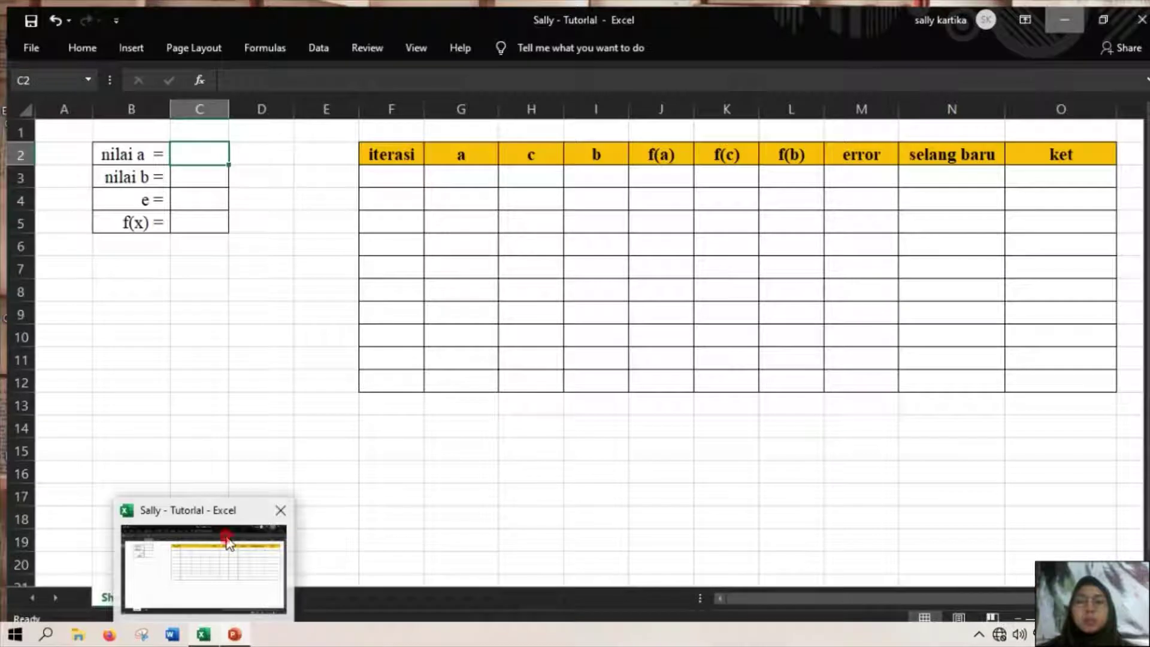
{"action": "left_click", "coordinate": [227, 542]}
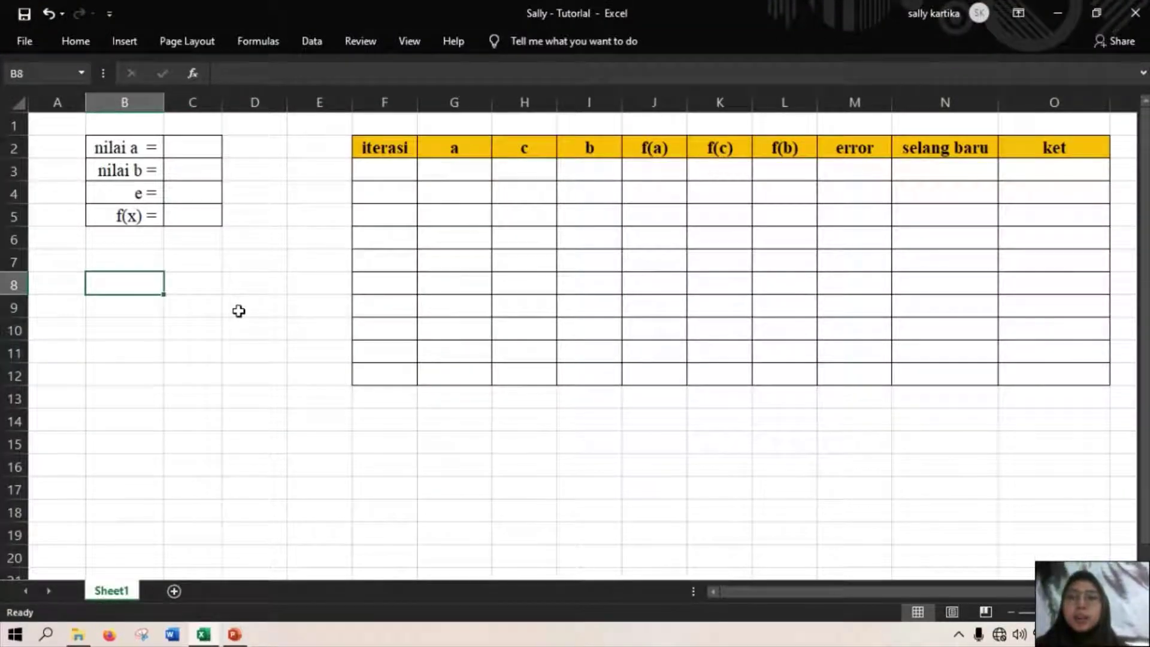
Enter f(x) = x^2-3, nilai a = 1, nilai b = 2 and tolerance e = 0,01
{"action": "left_click", "coordinate": [140, 215]}
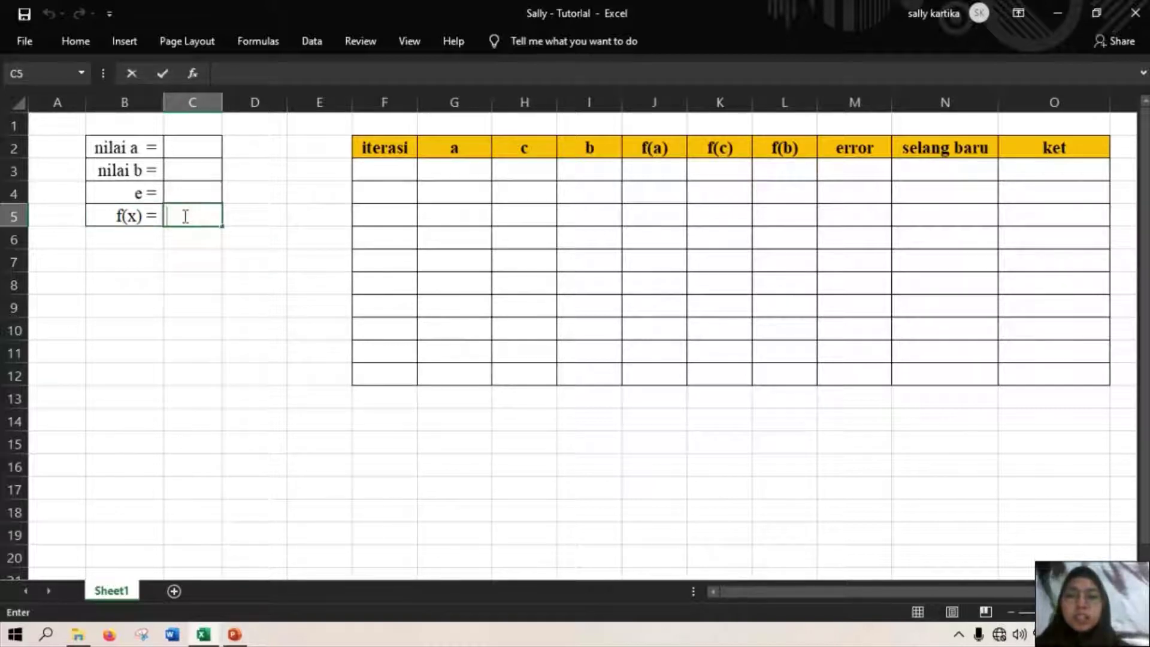
{"action": "type", "text": "x^"}
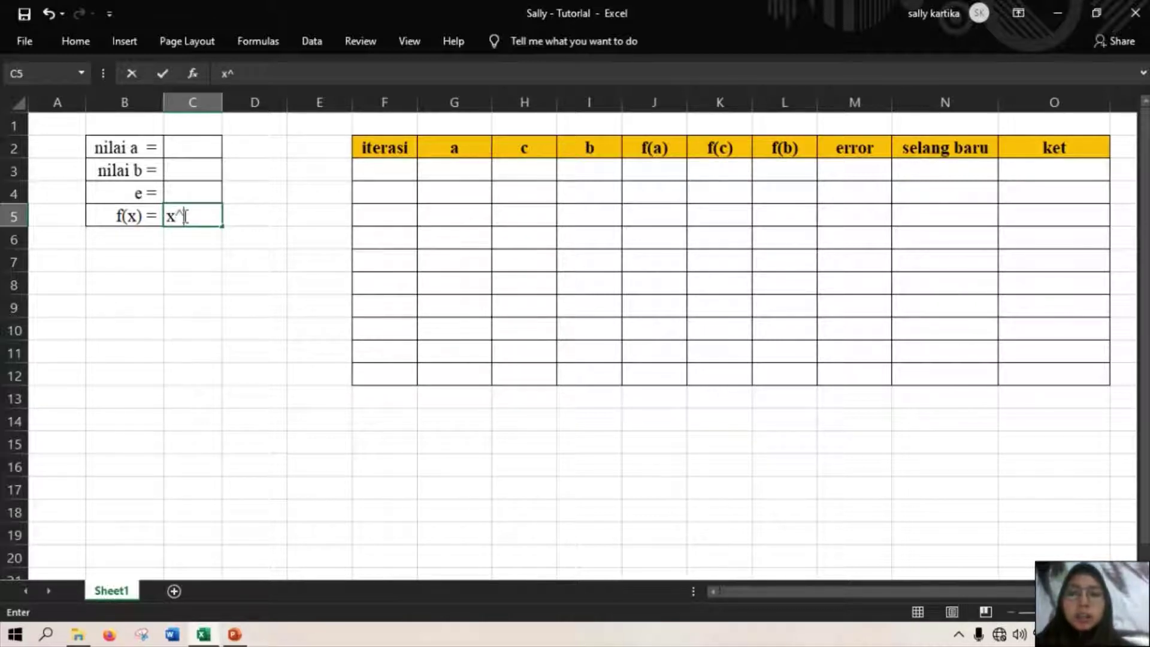
{"action": "type", "text": "2-"}
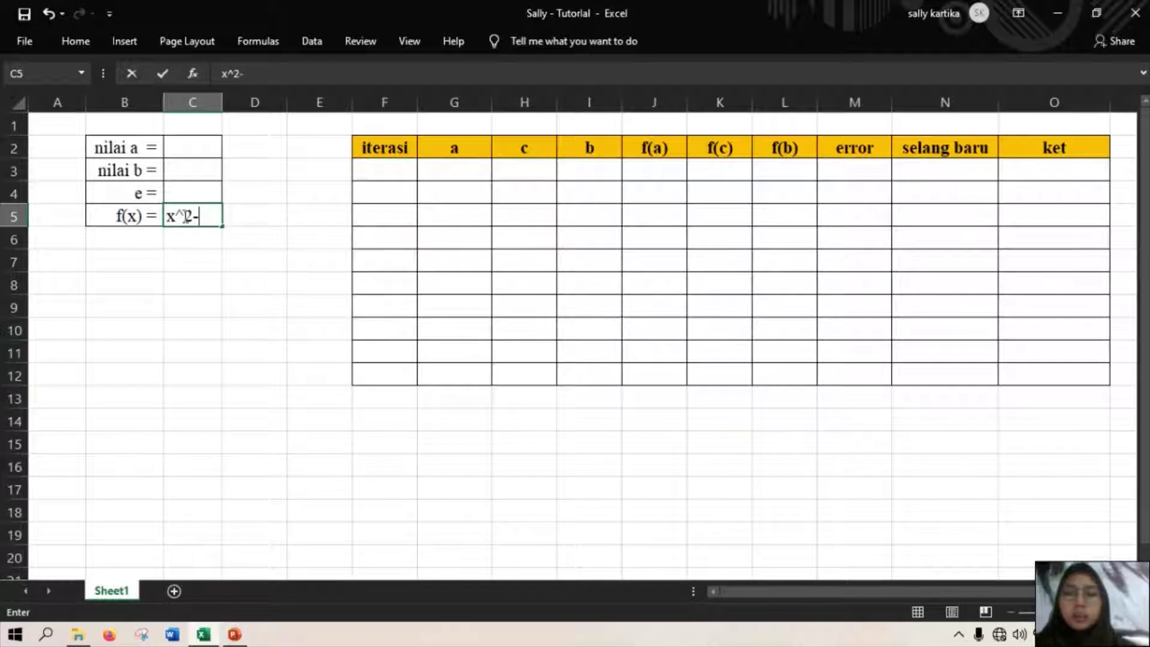
{"action": "type", "text": "3"}
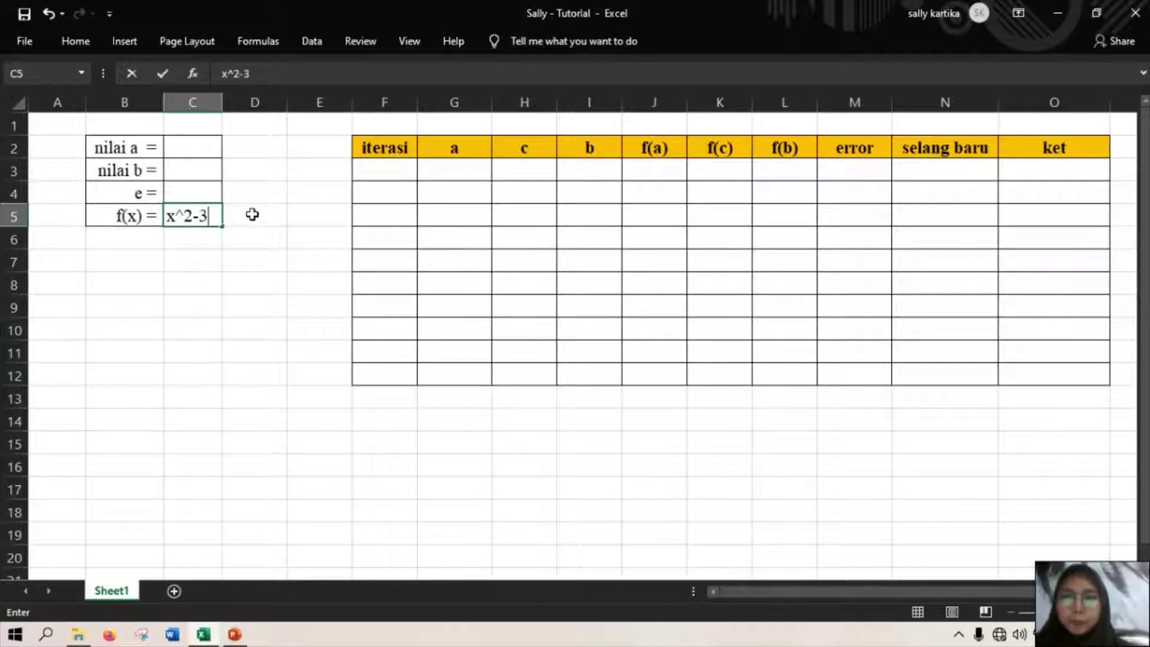
{"action": "double_click", "coordinate": [201, 149]}
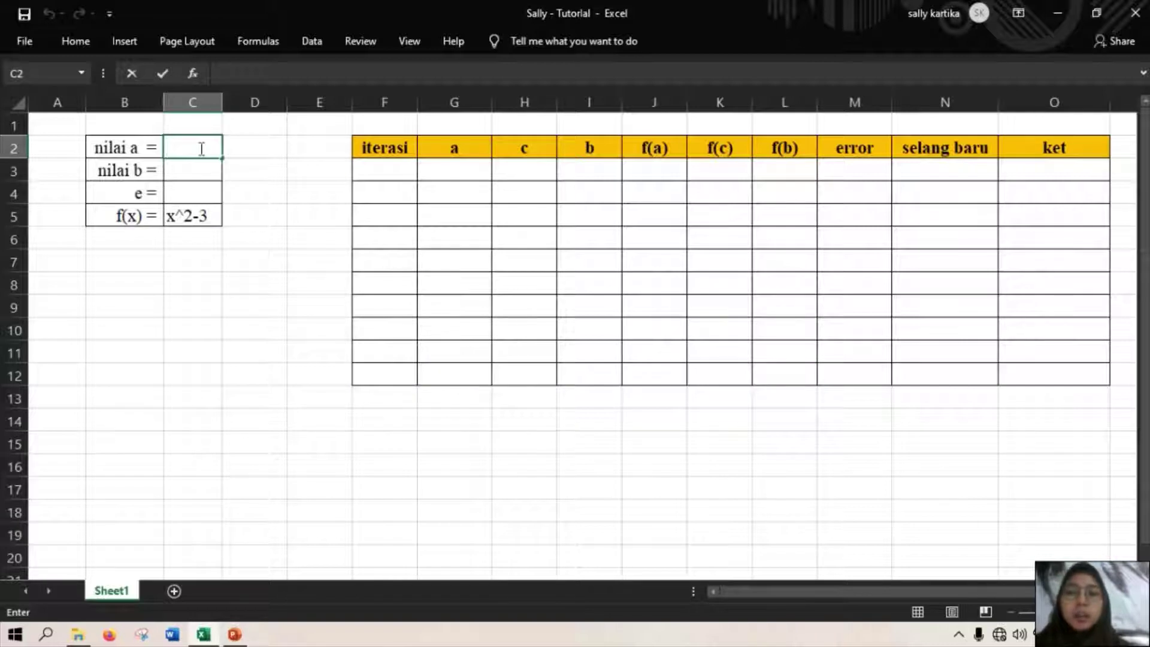
{"action": "type", "text": "1"}
{"action": "left_click", "coordinate": [179, 169]}
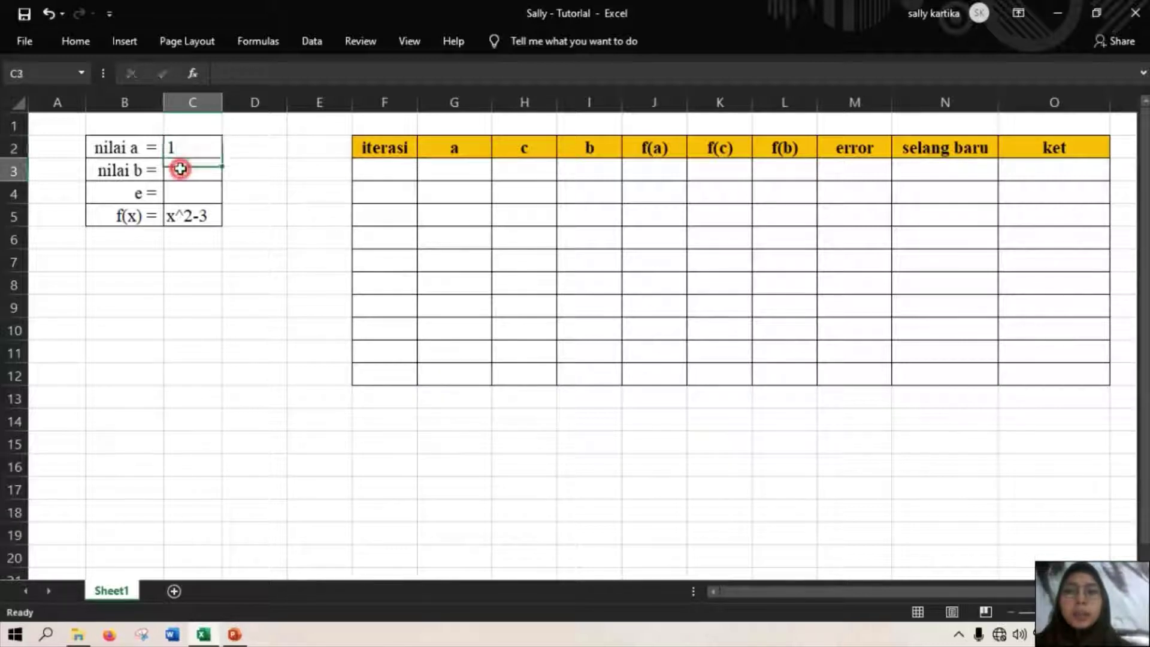
{"action": "double_click", "coordinate": [180, 169]}
{"action": "type", "text": "2"}
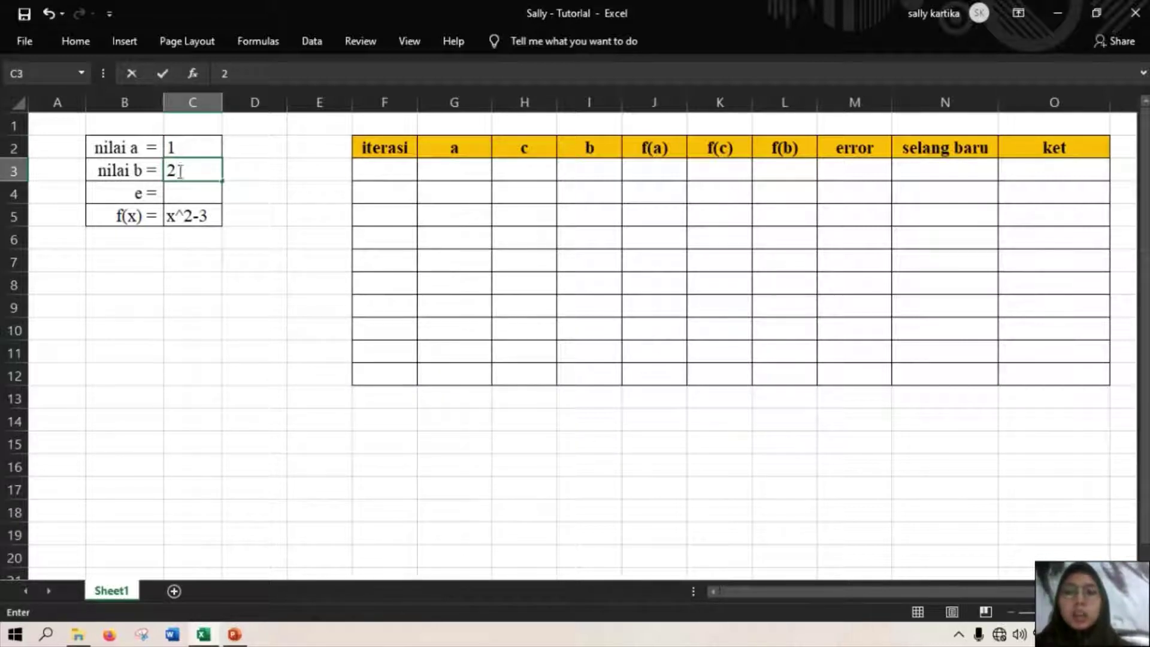
{"action": "double_click", "coordinate": [190, 194]}
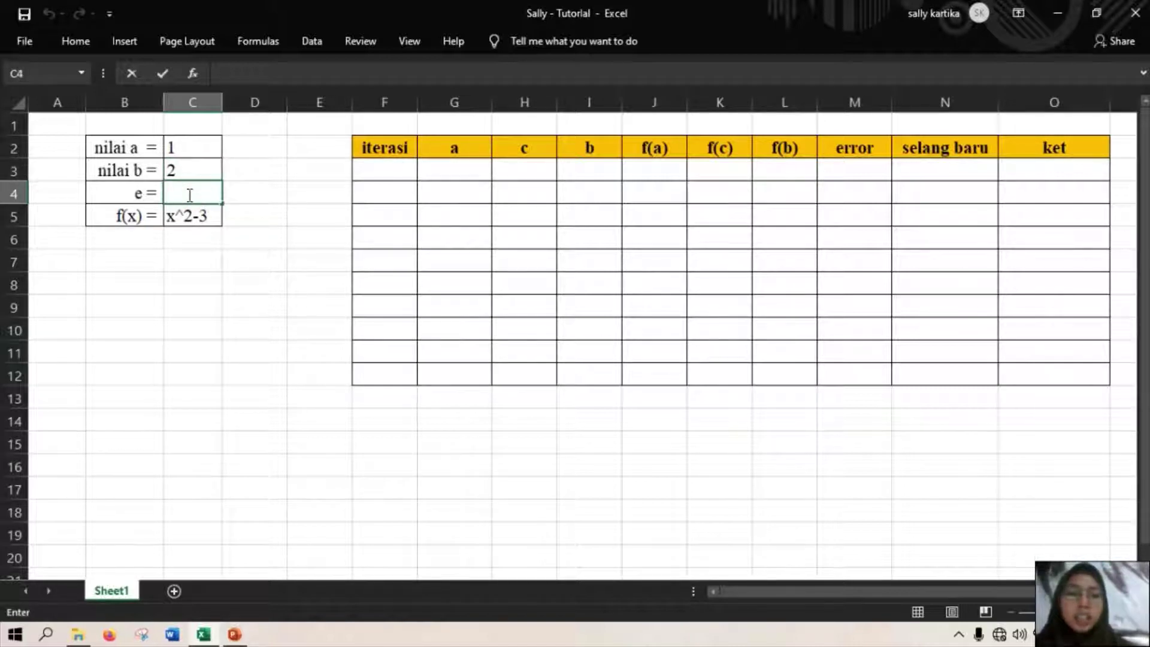
{"action": "type", "text": "0,"}
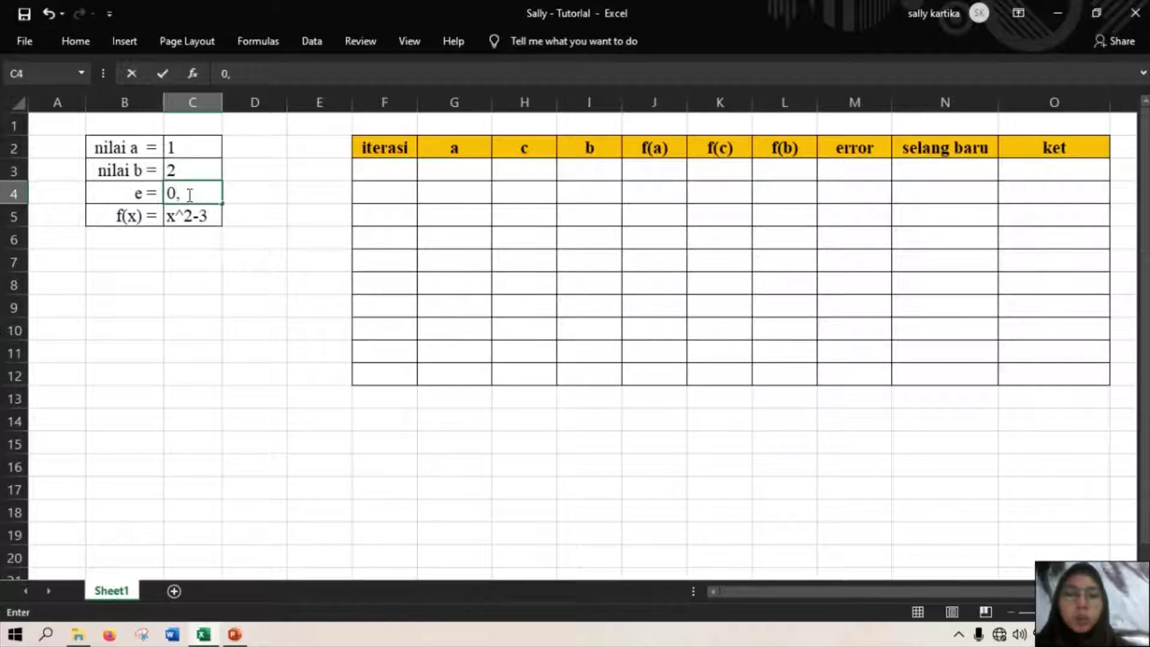
{"action": "type", "text": "01"}
{"action": "key", "text": "Return"}
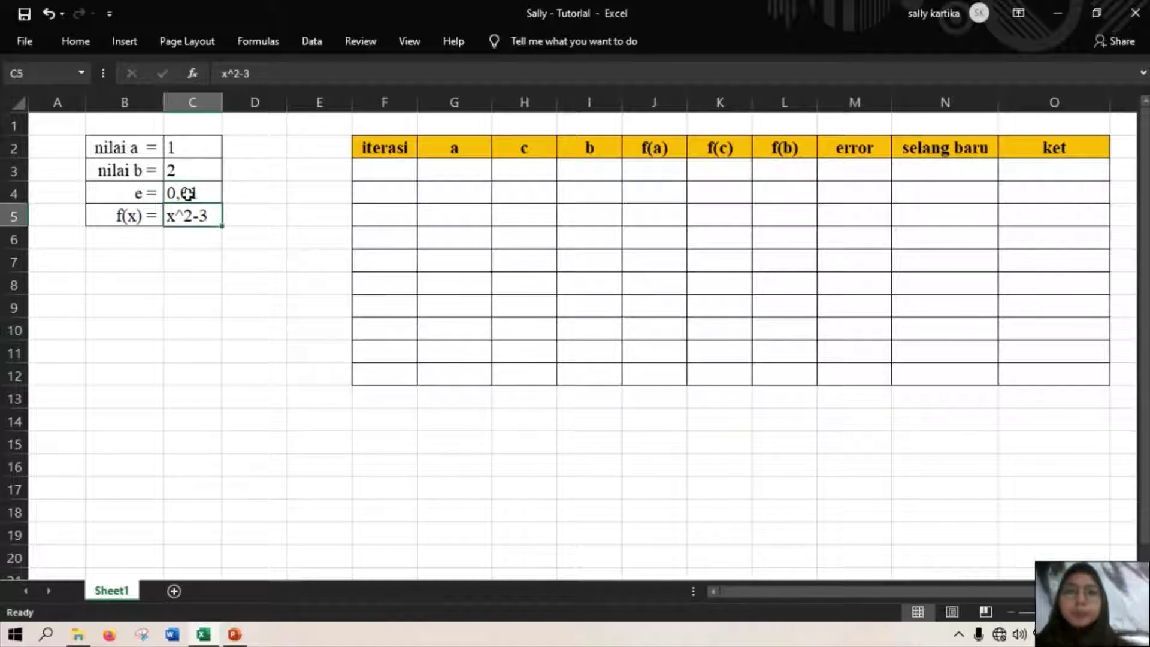
Start iteration 1 in F3, linking a in G3 to C2 and b in I3 to C3
{"action": "left_click", "coordinate": [378, 167]}
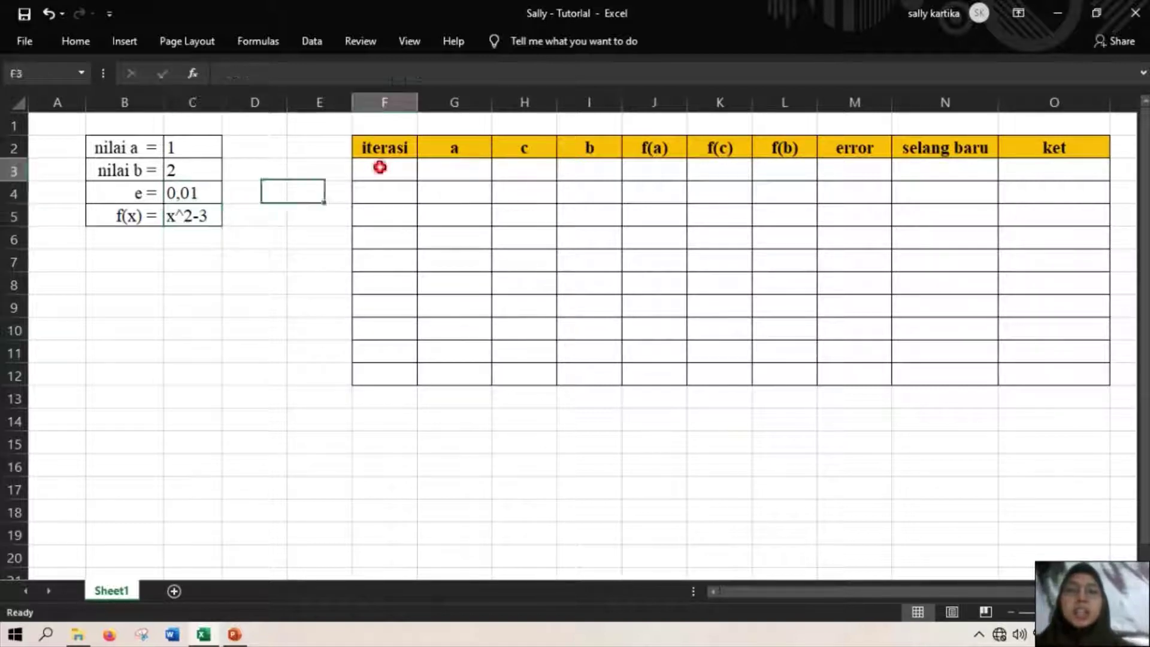
{"action": "type", "text": "1"}
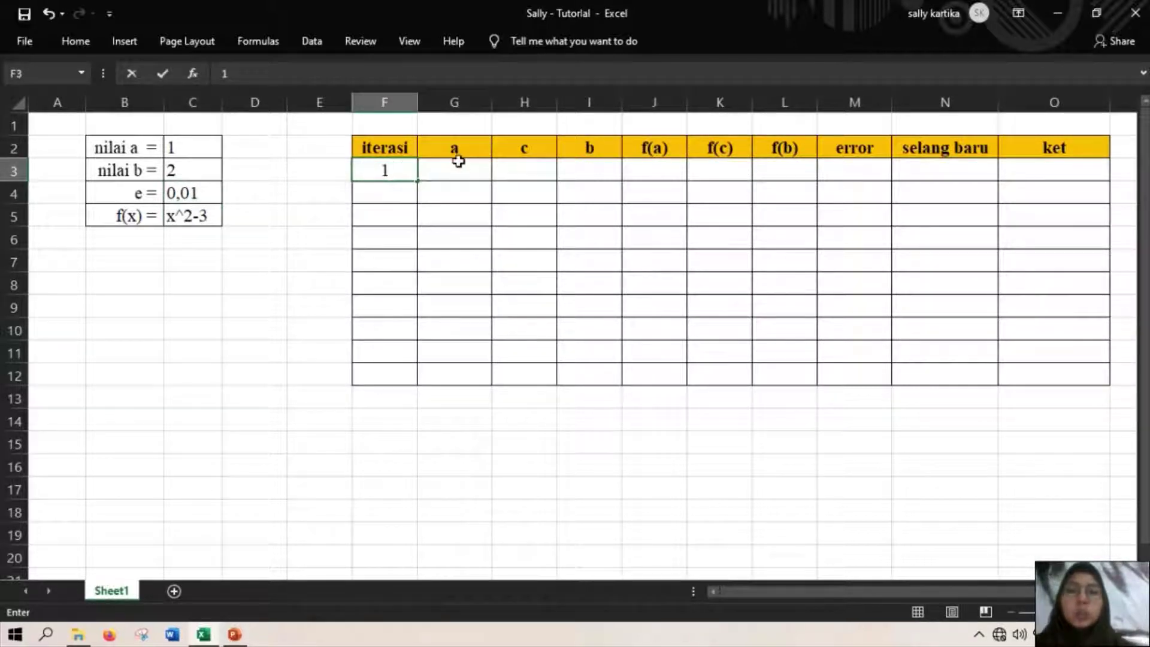
{"action": "left_click", "coordinate": [447, 172]}
{"action": "type", "text": "="}
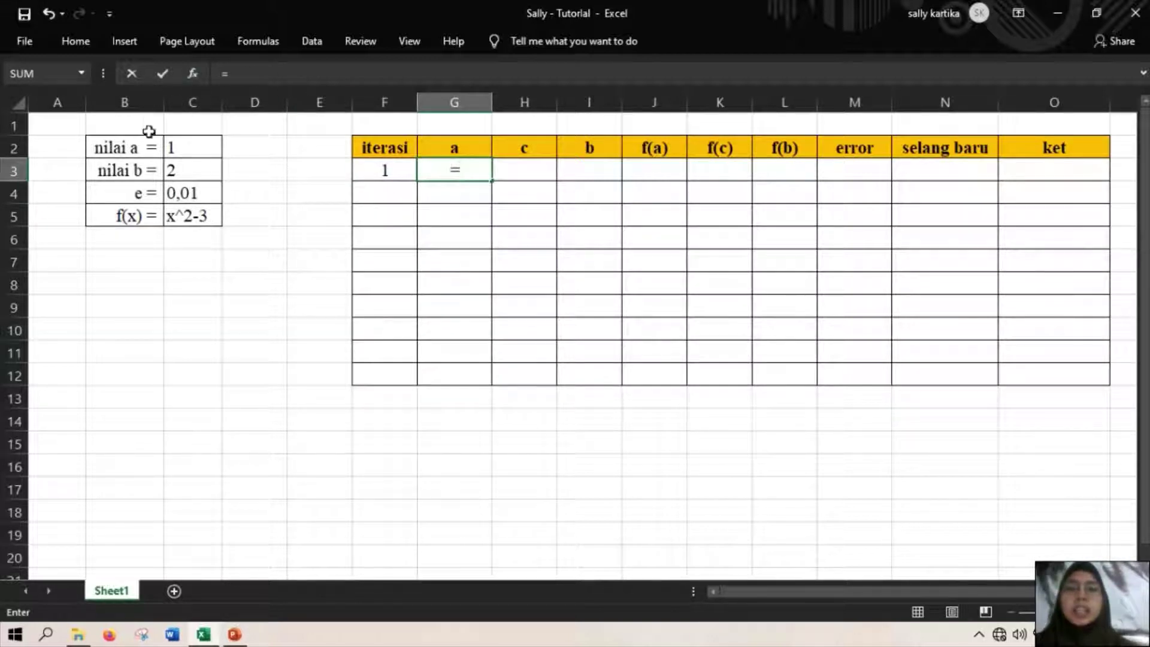
{"action": "left_click", "coordinate": [182, 150]}
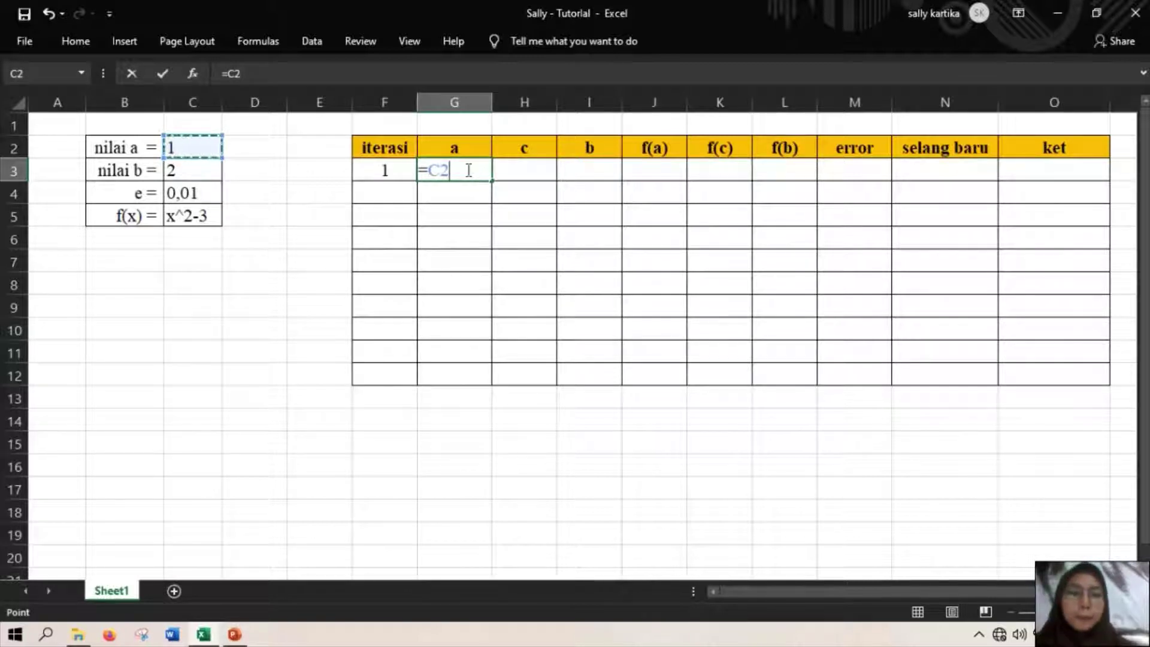
{"action": "key", "text": "Return"}
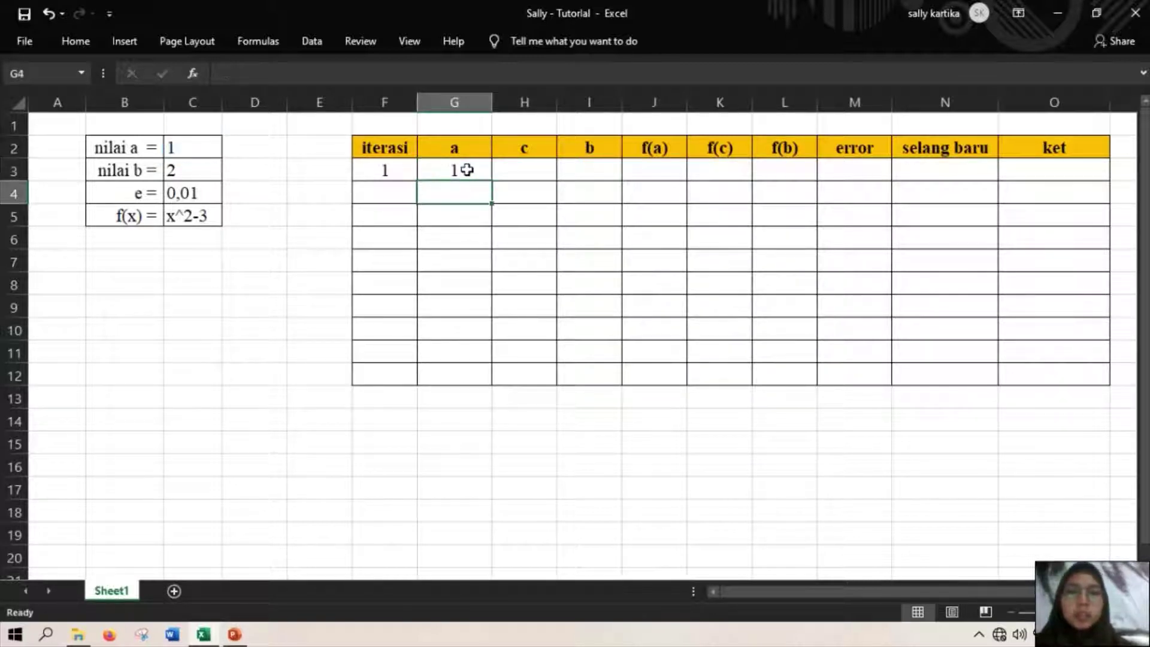
{"action": "left_click", "coordinate": [571, 167]}
{"action": "type", "text": "="}
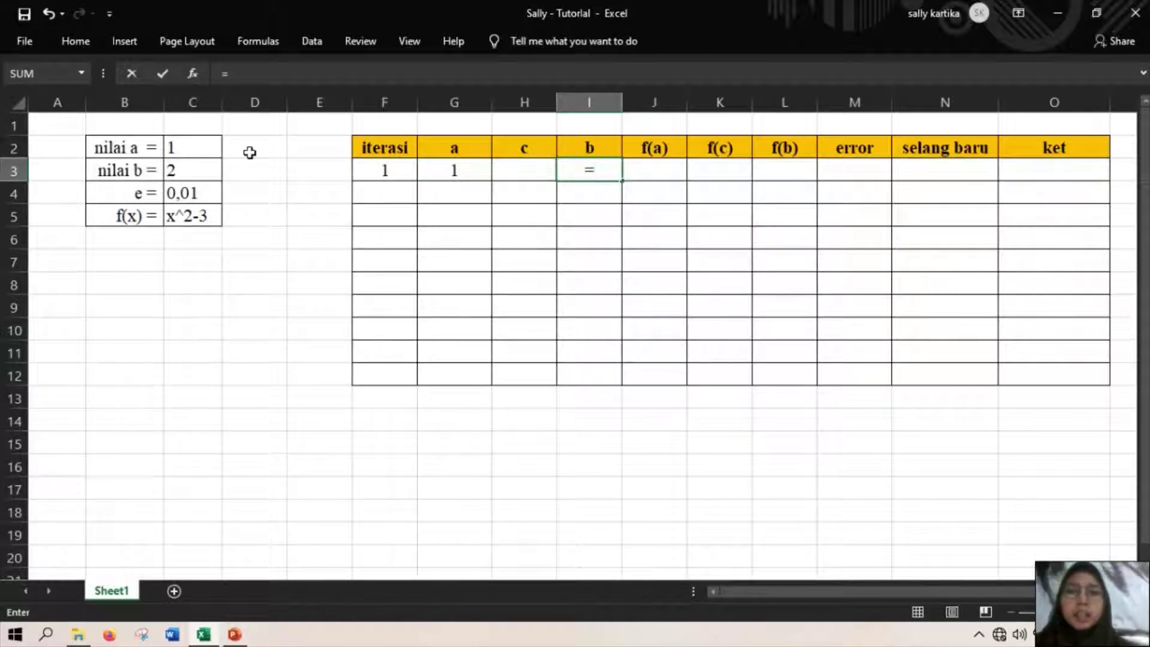
{"action": "left_click", "coordinate": [205, 168]}
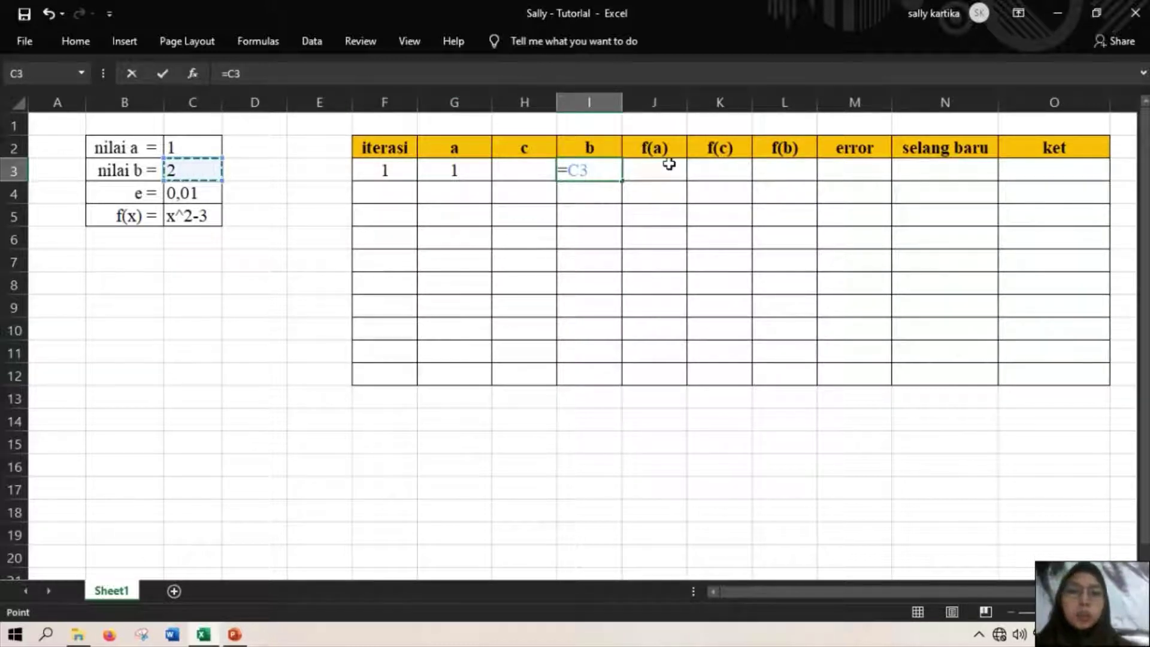
{"action": "key", "text": "Return"}
Set the midpoint c in H3 to =(G3+I3)/2, giving 1,5
{"action": "double_click", "coordinate": [530, 163]}
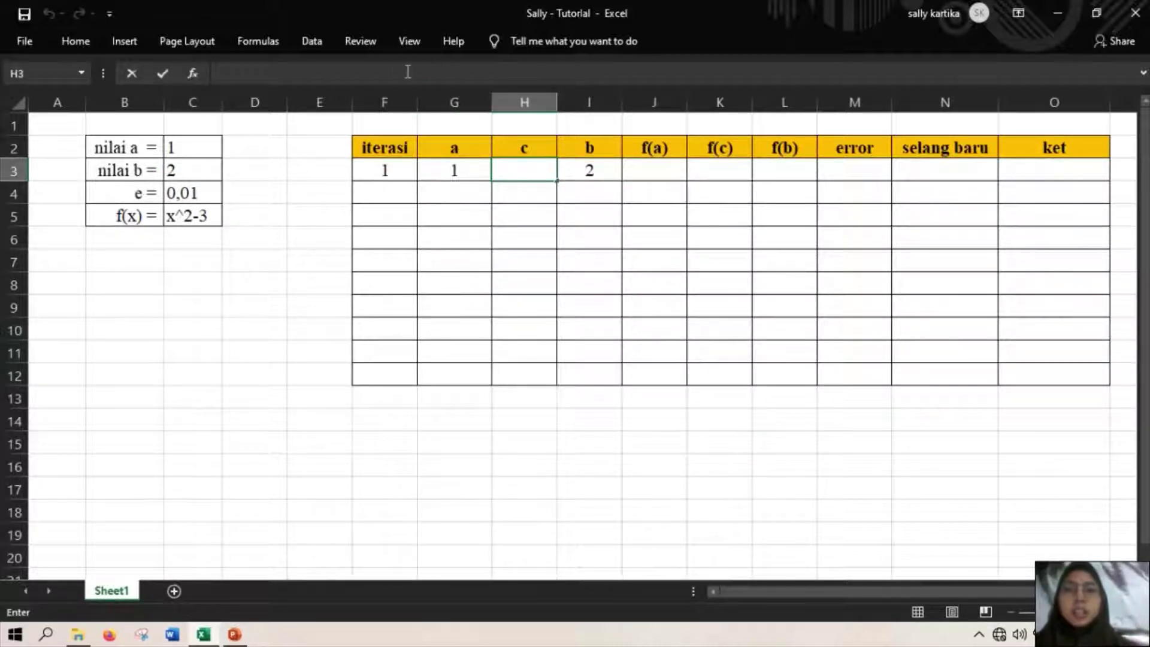
{"action": "type", "text": "=("}
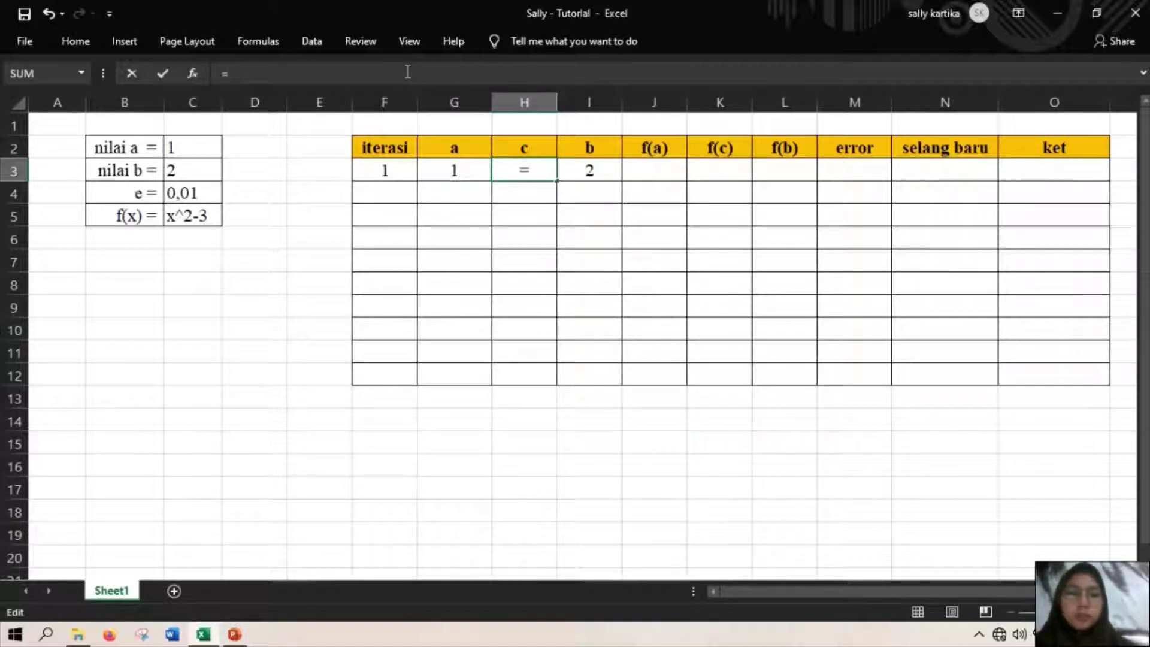
{"action": "left_click", "coordinate": [458, 170]}
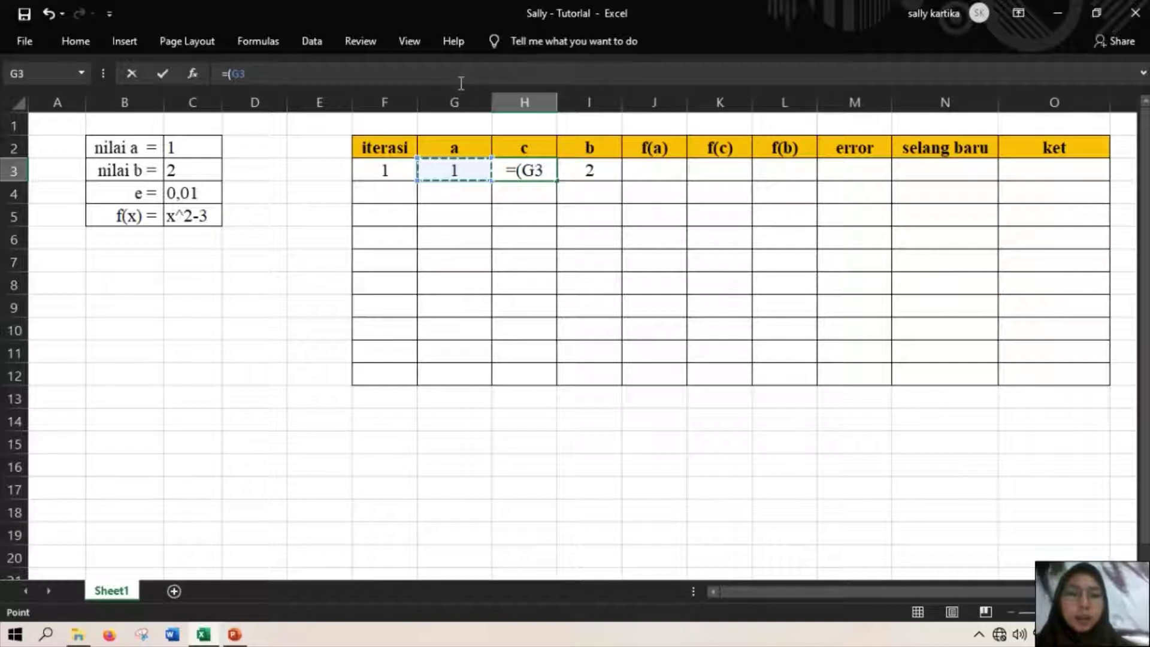
{"action": "type", "text": "+"}
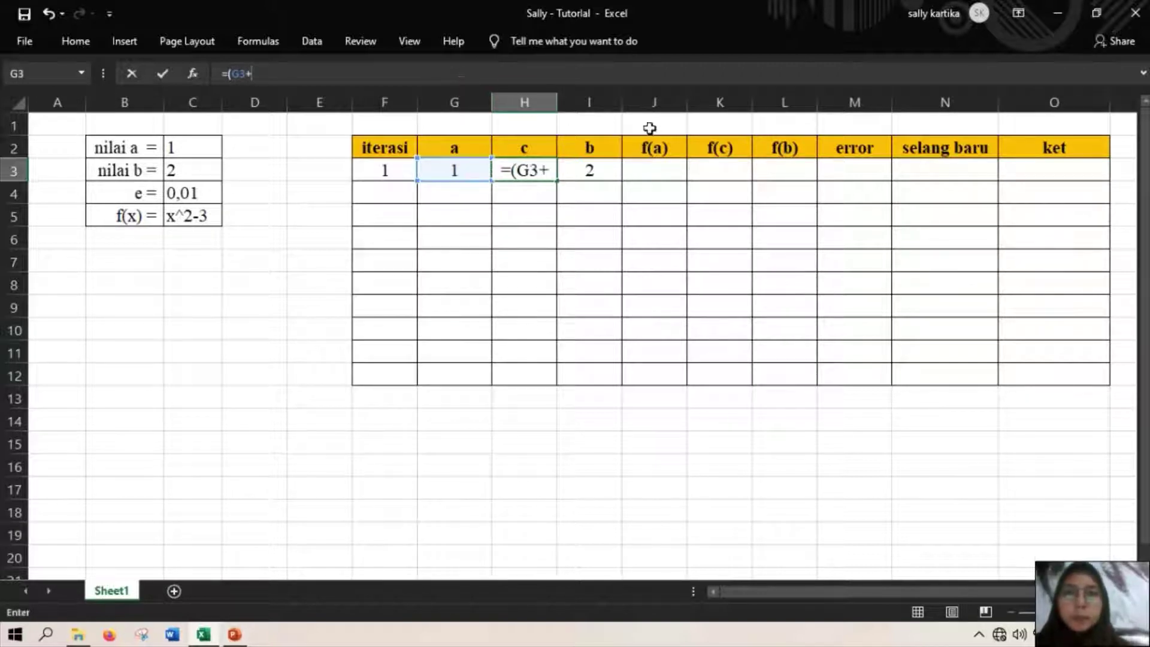
{"action": "left_click", "coordinate": [596, 172]}
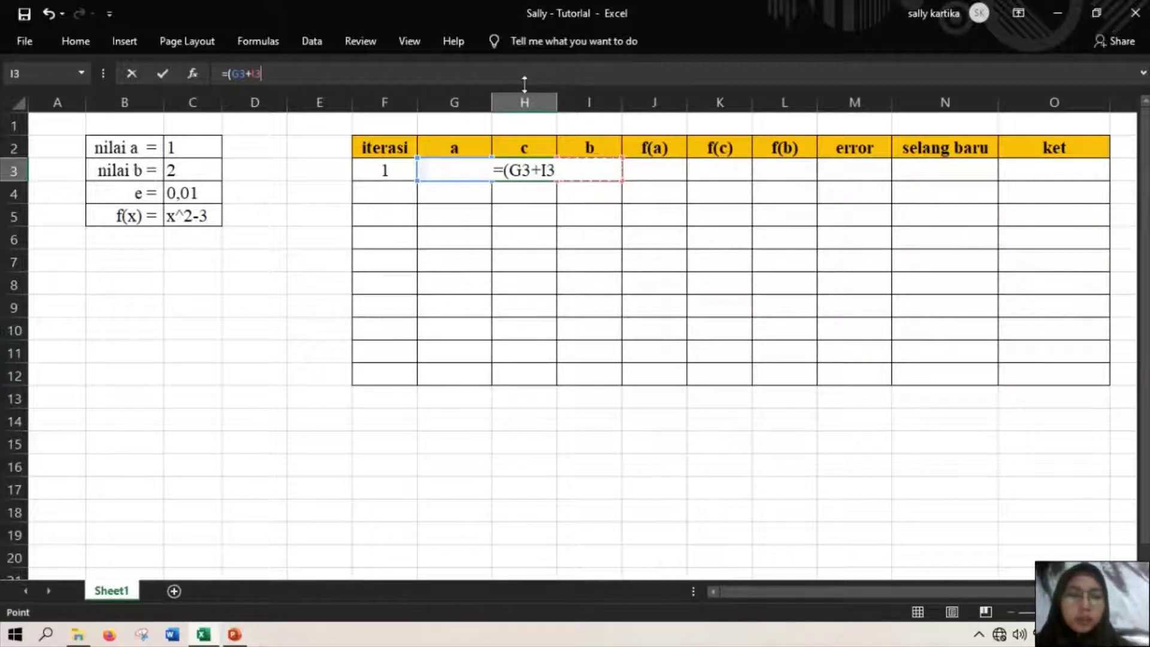
{"action": "type", "text": ")/"}
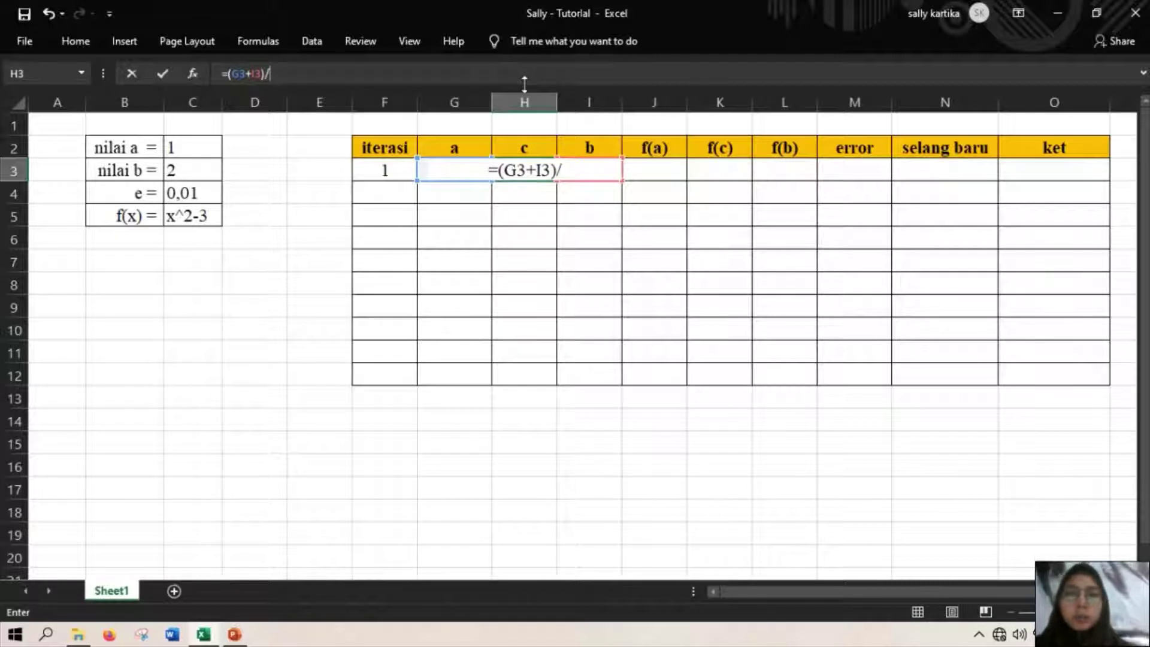
{"action": "type", "text": "2"}
{"action": "key", "text": "Return"}
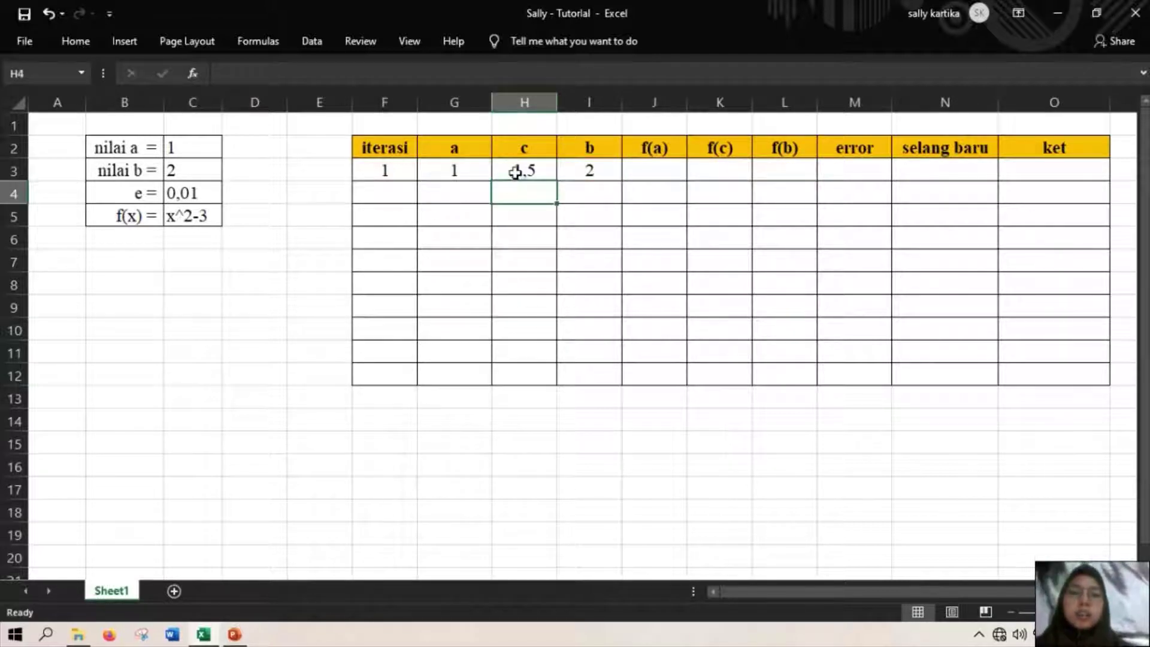
{"action": "left_click", "coordinate": [515, 173]}
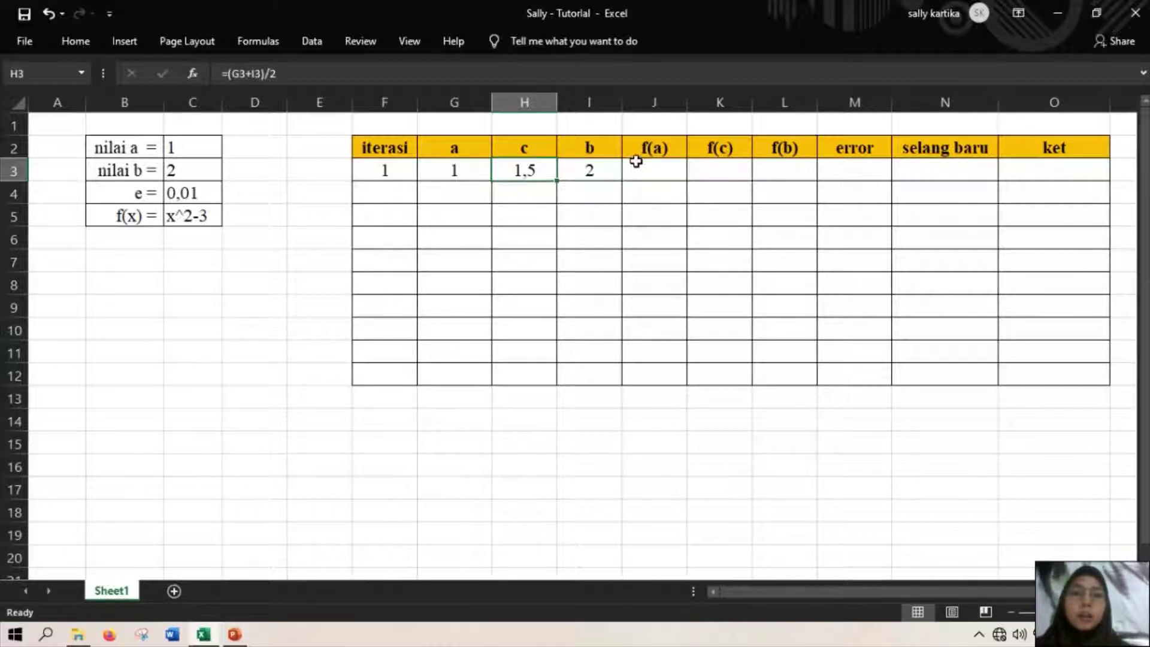
{"action": "double_click", "coordinate": [660, 167]}
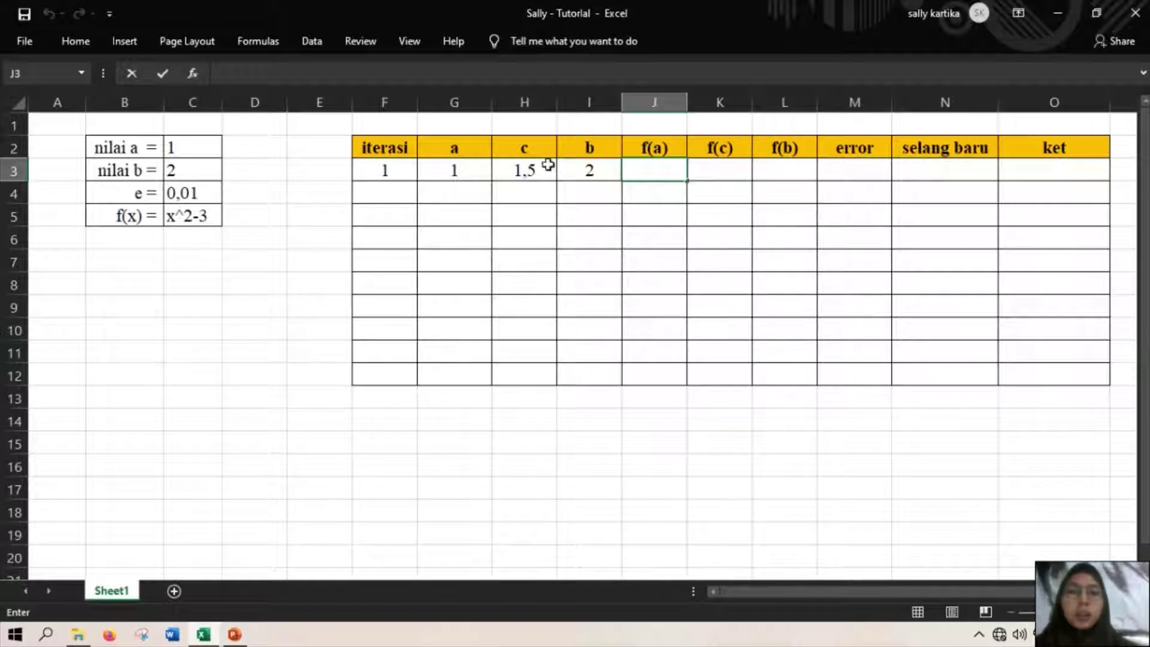
Enter =(G3^2)-3 in J3 so f(a) shows -2
{"action": "left_click", "coordinate": [640, 168]}
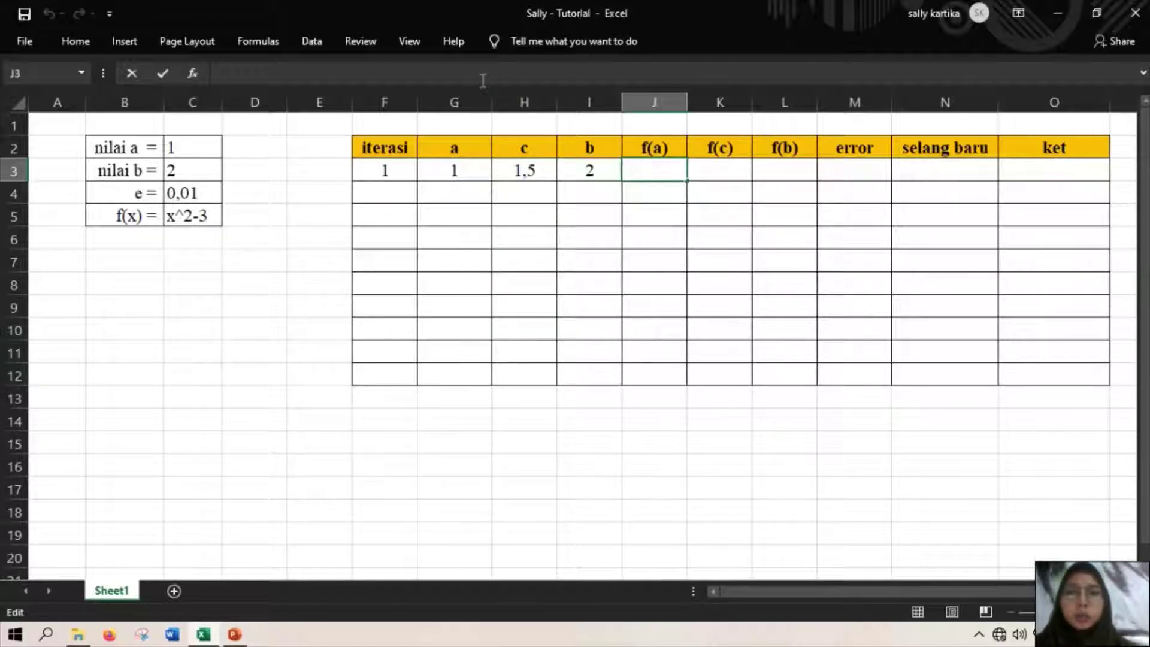
{"action": "type", "text": "=("}
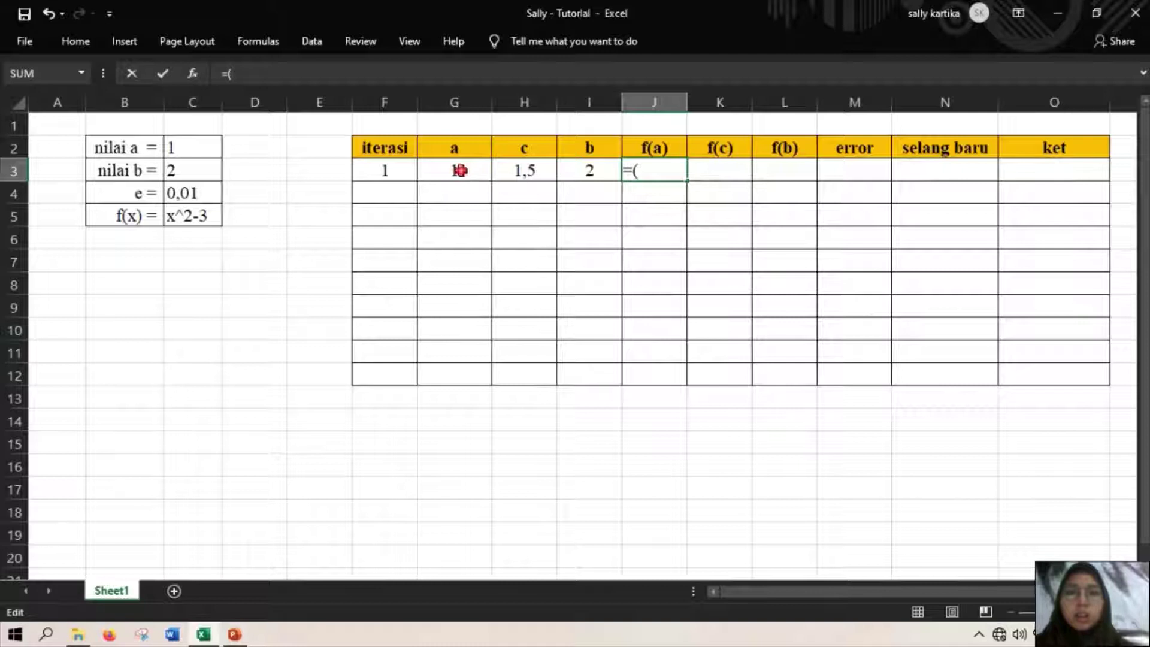
{"action": "left_click", "coordinate": [460, 169]}
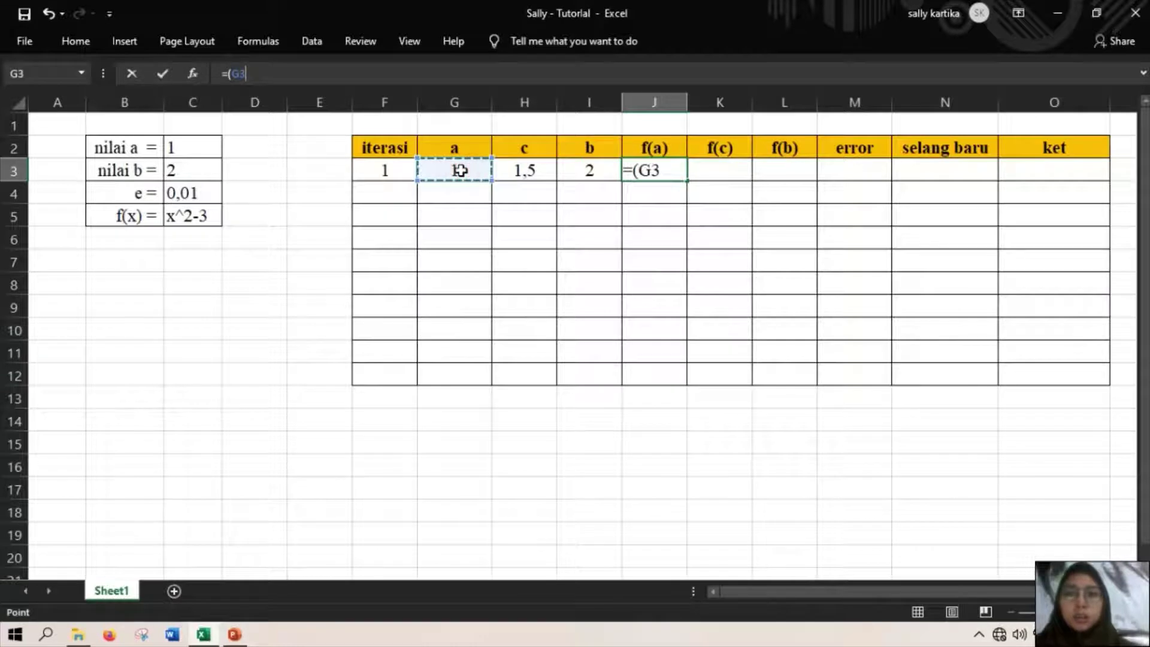
{"action": "type", "text": "^2"}
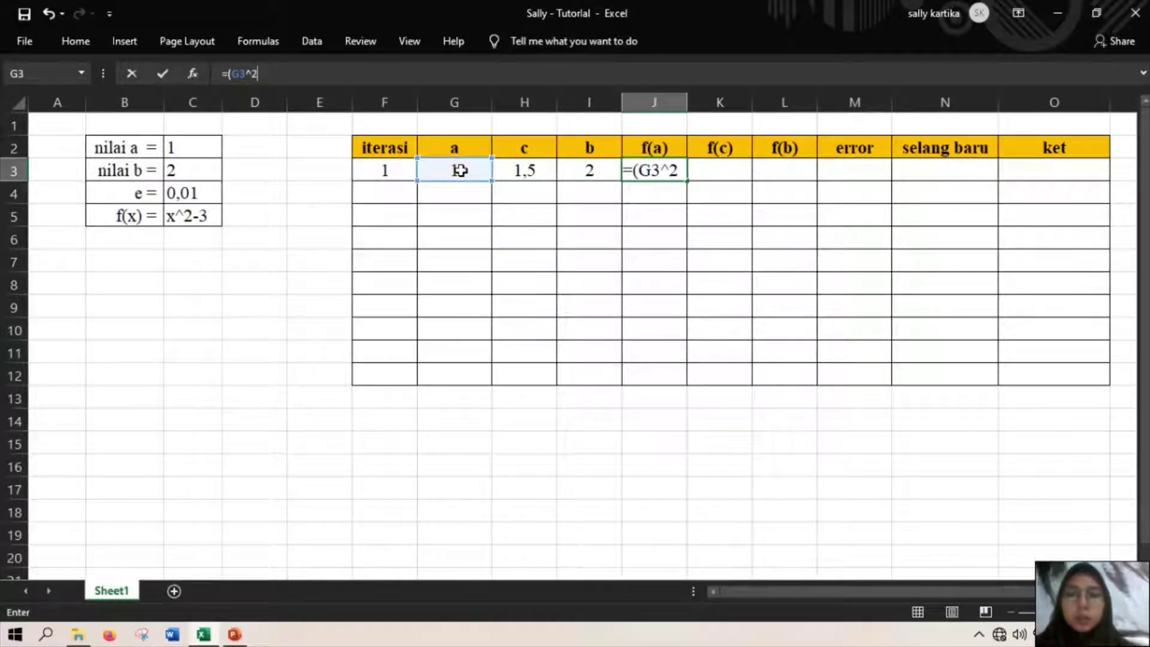
{"action": "type", "text": ")-3"}
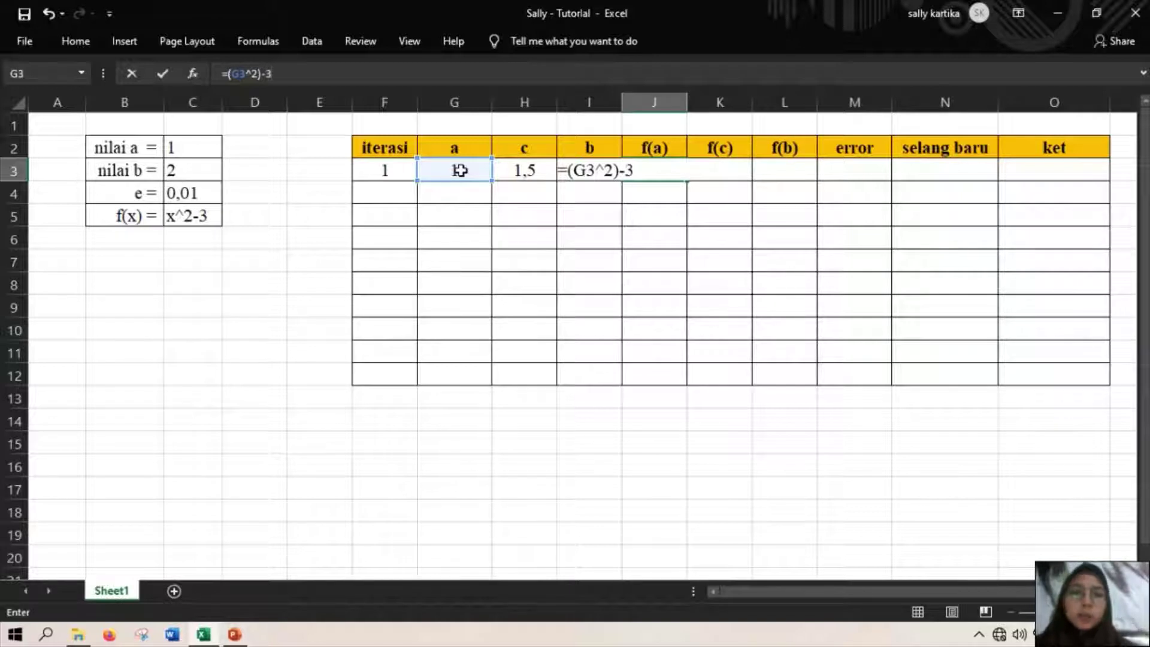
{"action": "key", "text": "Return"}
{"action": "left_click", "coordinate": [662, 168]}
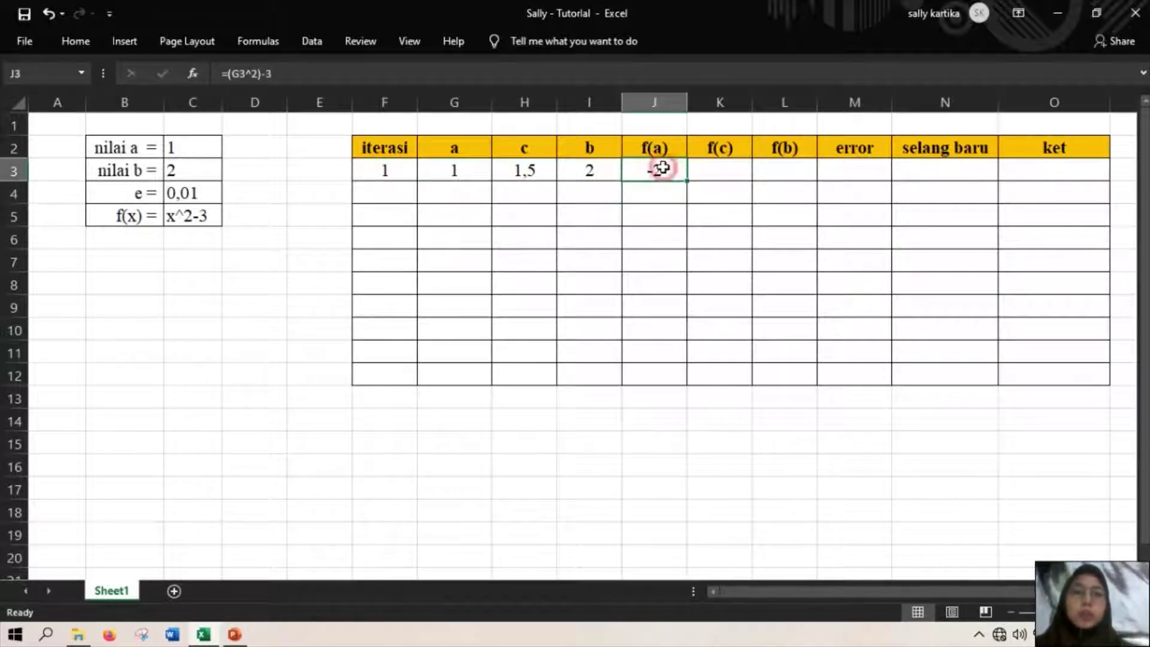
Enter =(I3^2)-3 in L3 so f(b) shows 1
{"action": "double_click", "coordinate": [719, 172]}
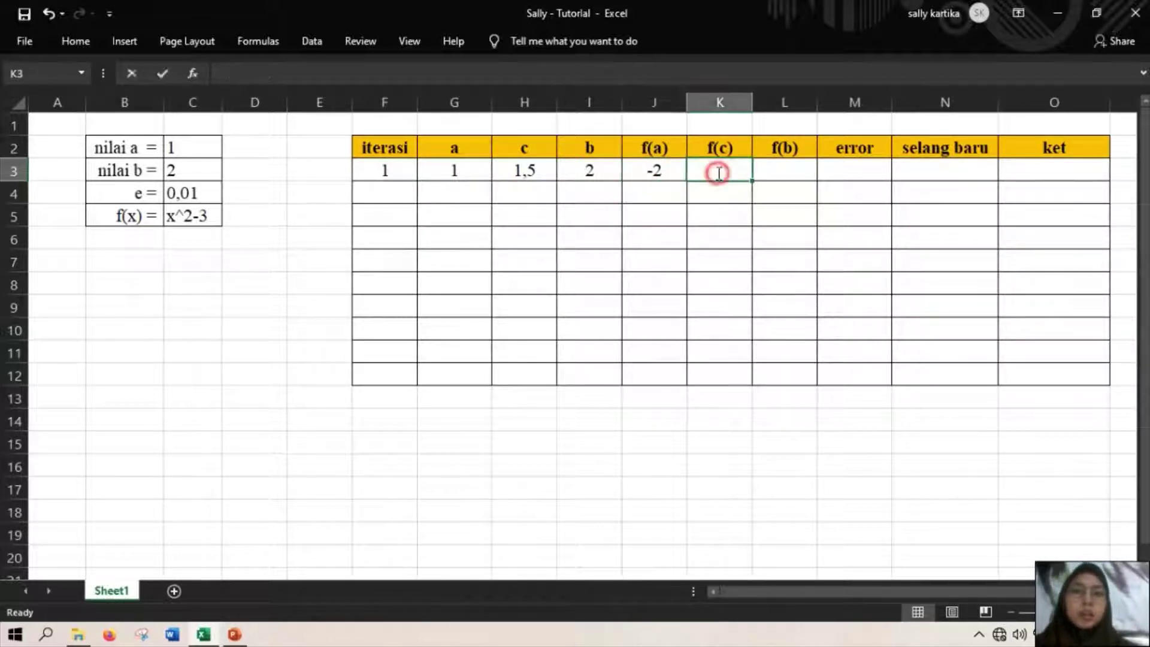
{"action": "double_click", "coordinate": [765, 169]}
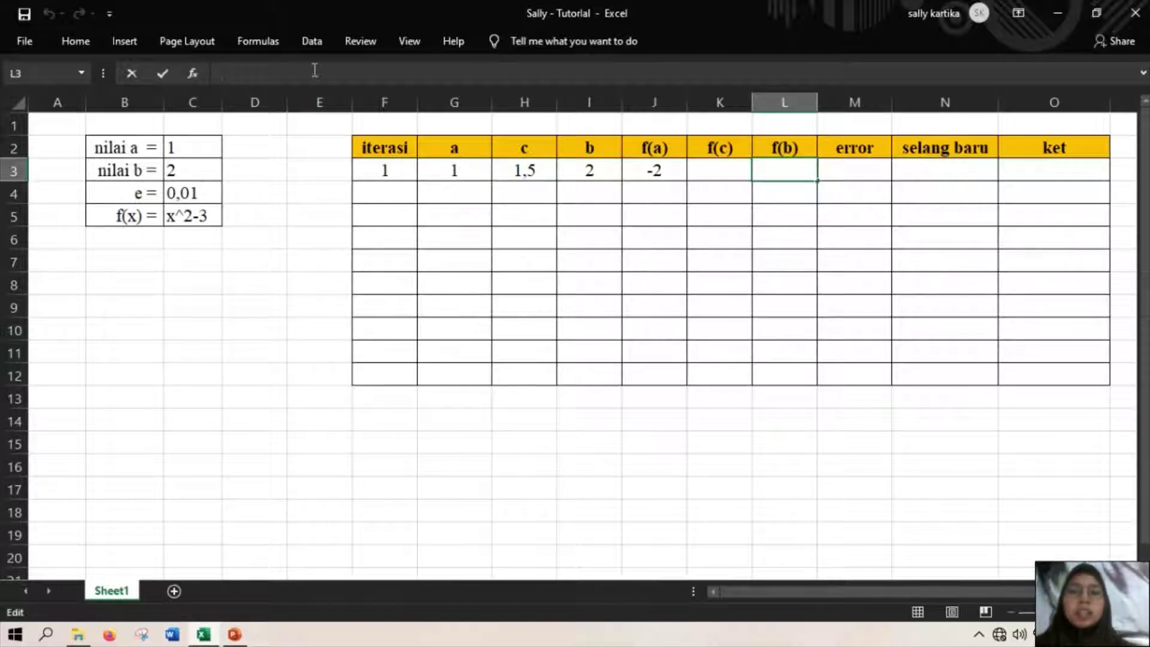
{"action": "type", "text": "="}
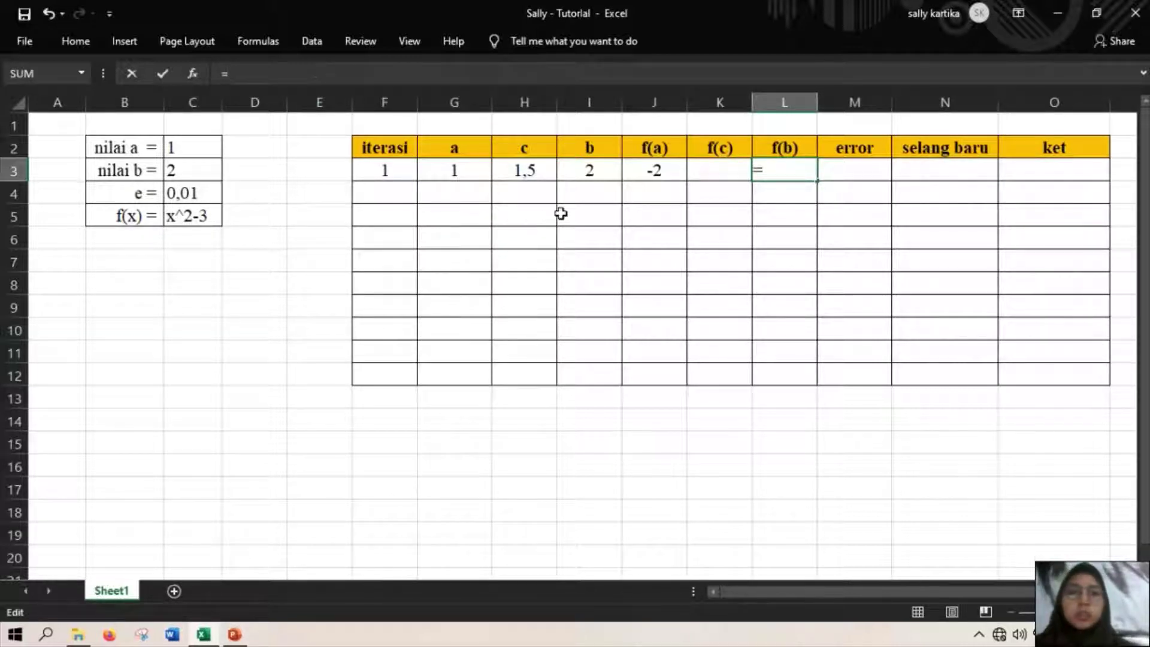
{"action": "left_click", "coordinate": [575, 171]}
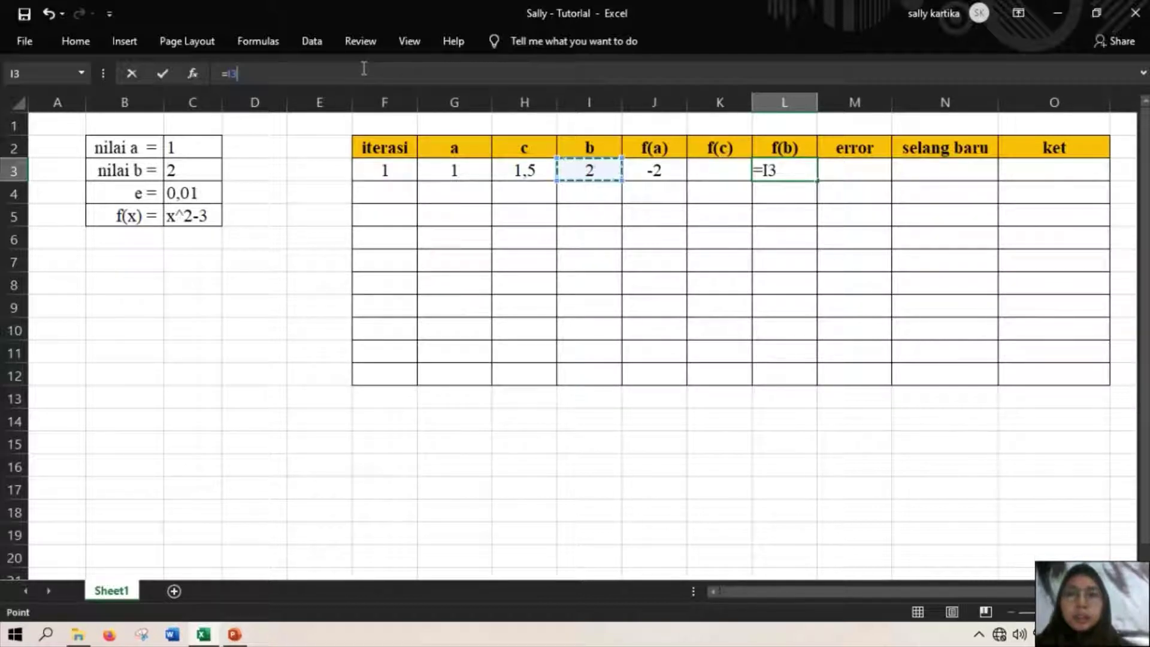
{"action": "key", "text": "Left"}
{"action": "key", "text": "Right"}
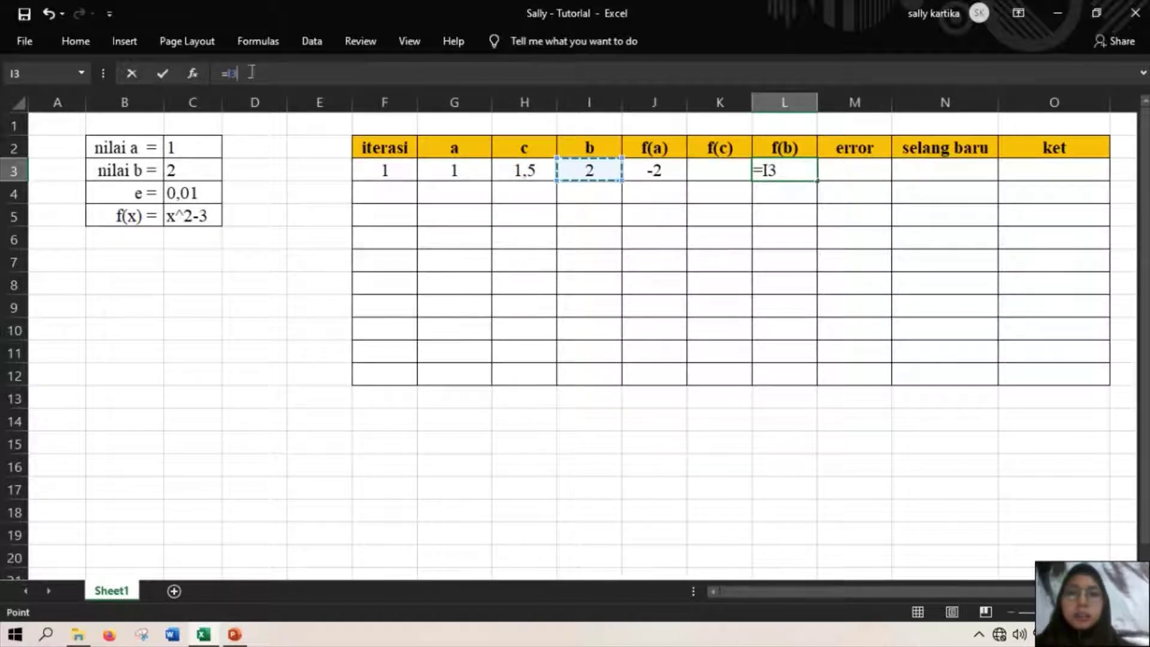
{"action": "left_click", "coordinate": [228, 73]}
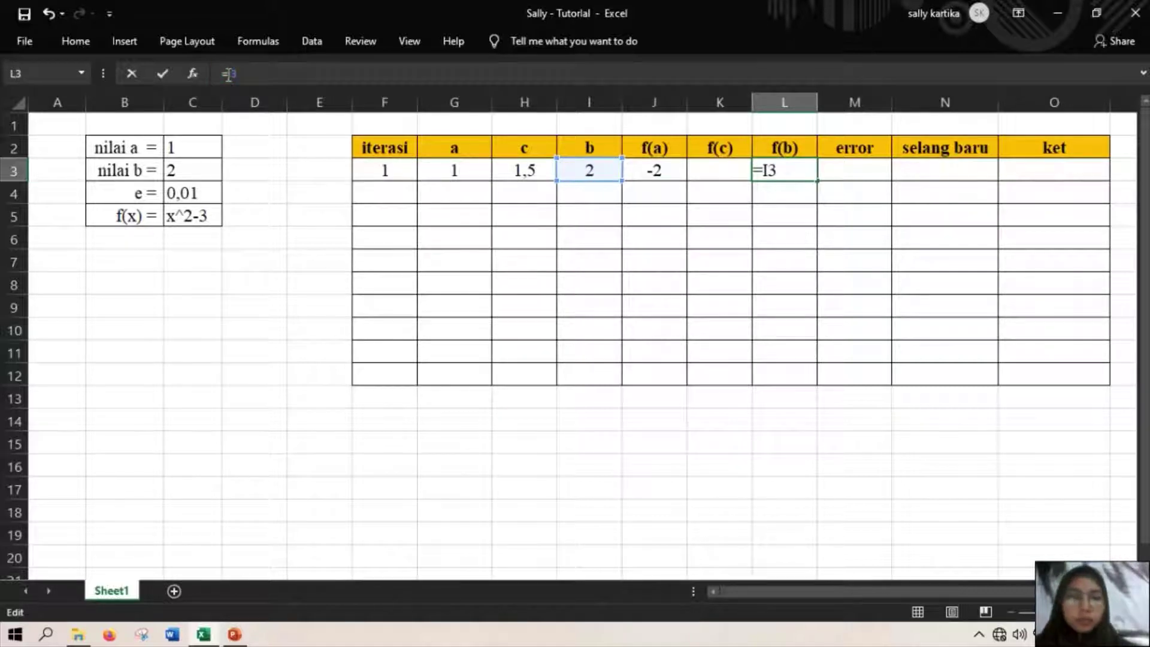
{"action": "type", "text": "("}
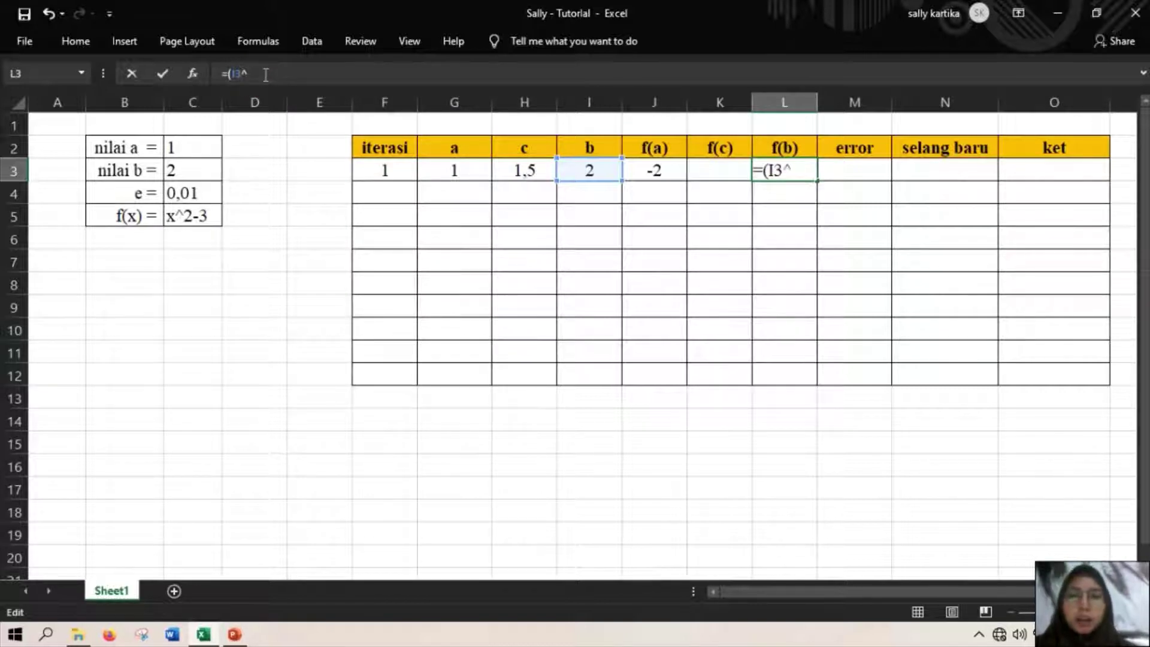
{"action": "type", "text": "2"}
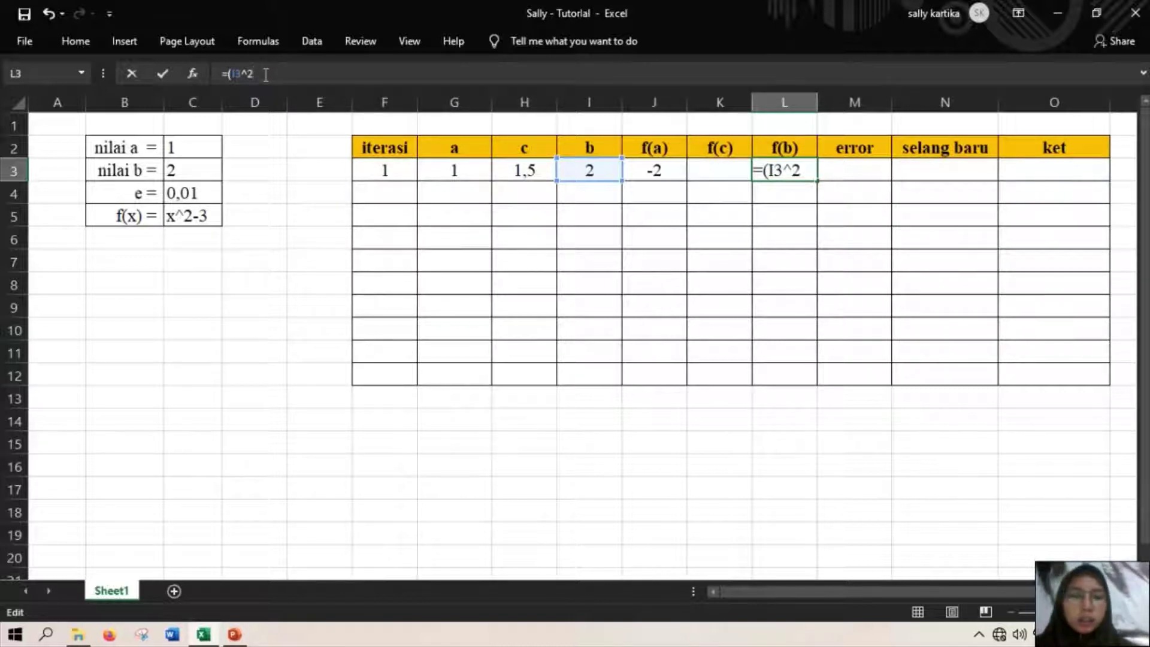
{"action": "type", "text": ")-3"}
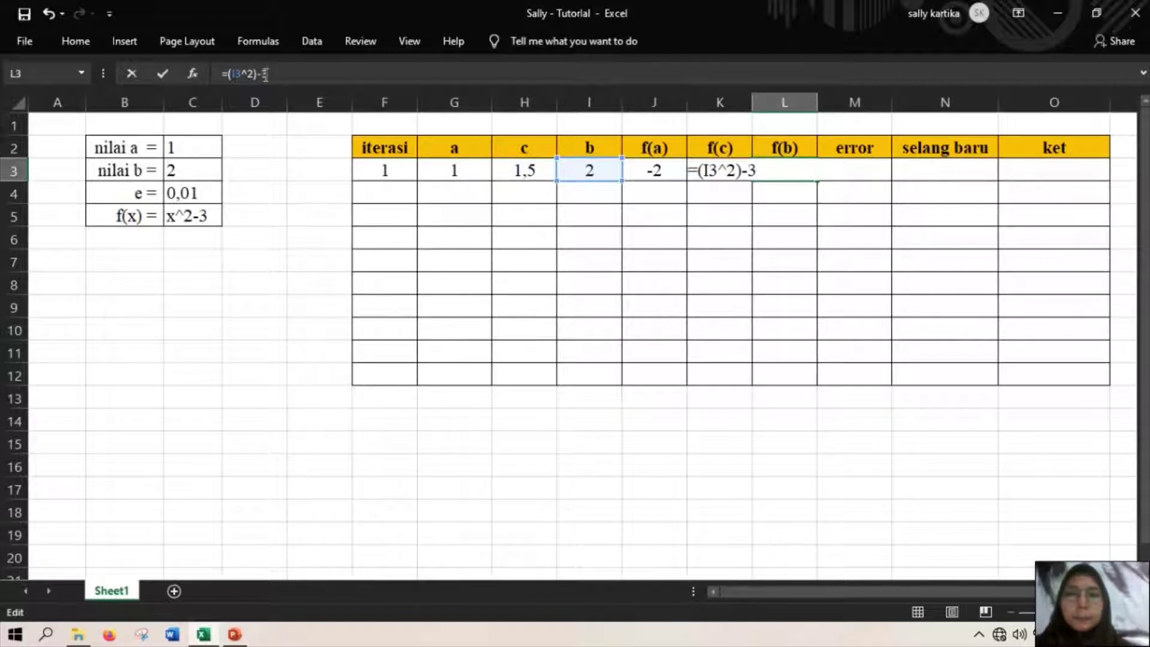
{"action": "key", "text": "Return"}
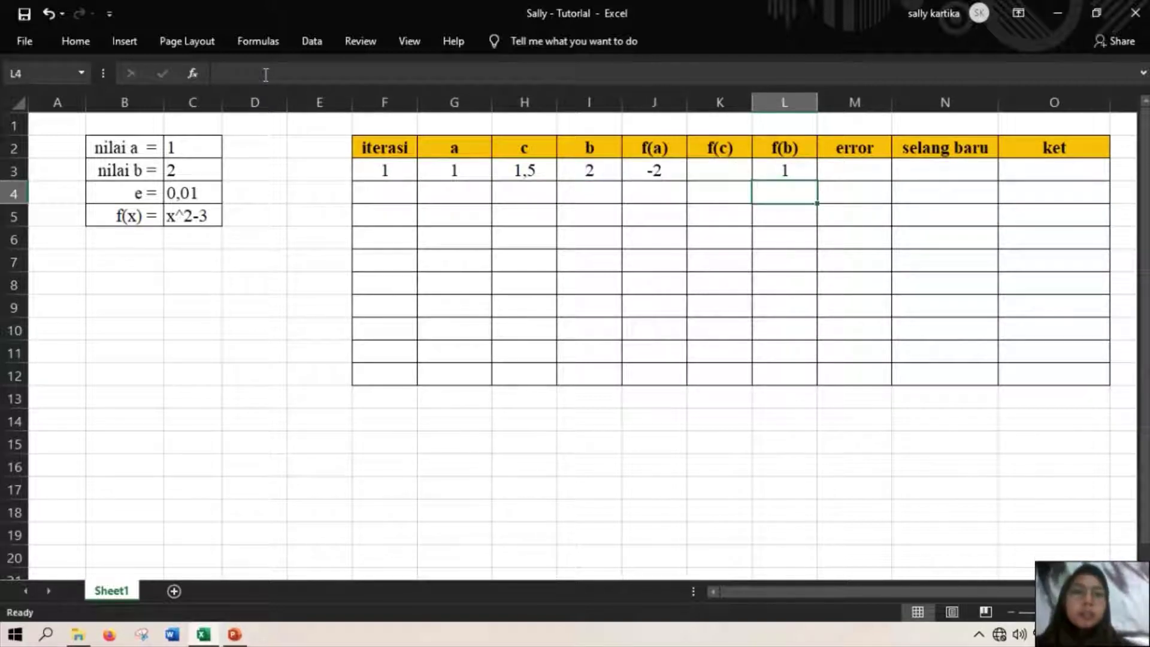
{"action": "left_click", "coordinate": [799, 169]}
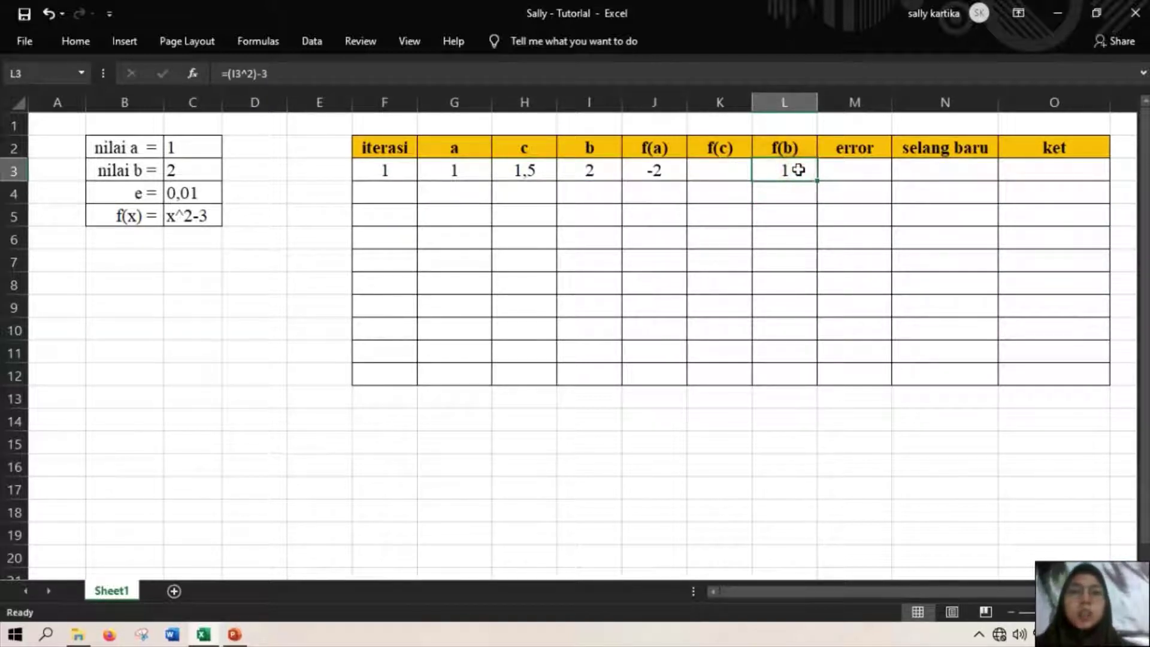
Enter =(H3^2)-3 in K3 so f(c) shows -0,75
{"action": "double_click", "coordinate": [716, 169]}
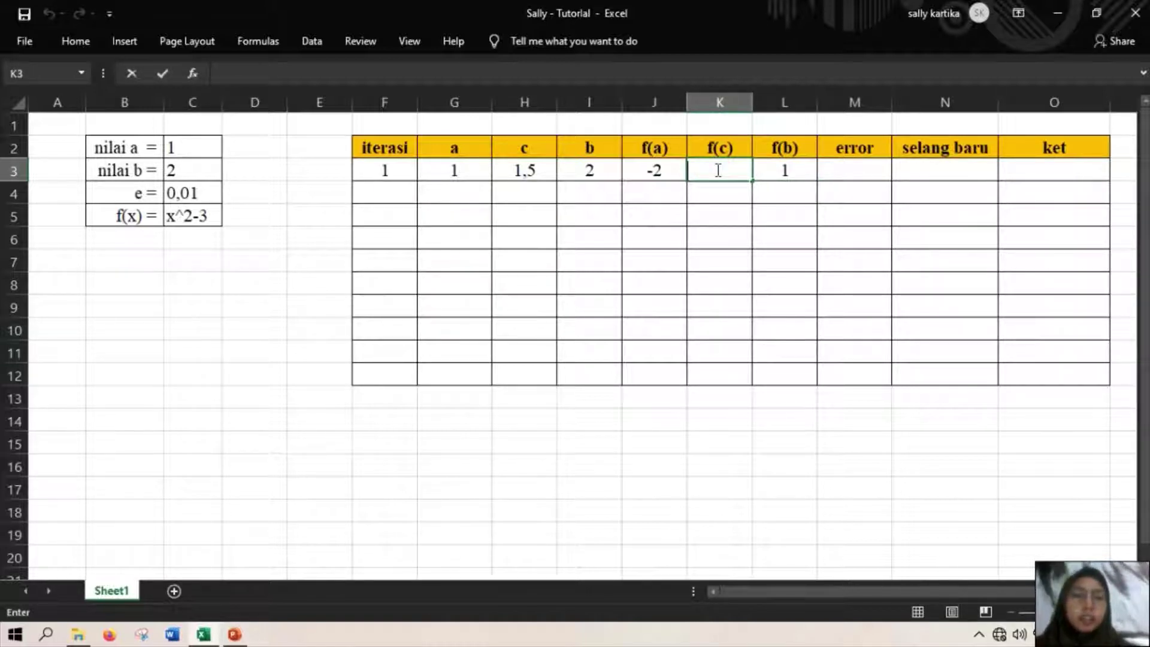
{"action": "type", "text": "=("}
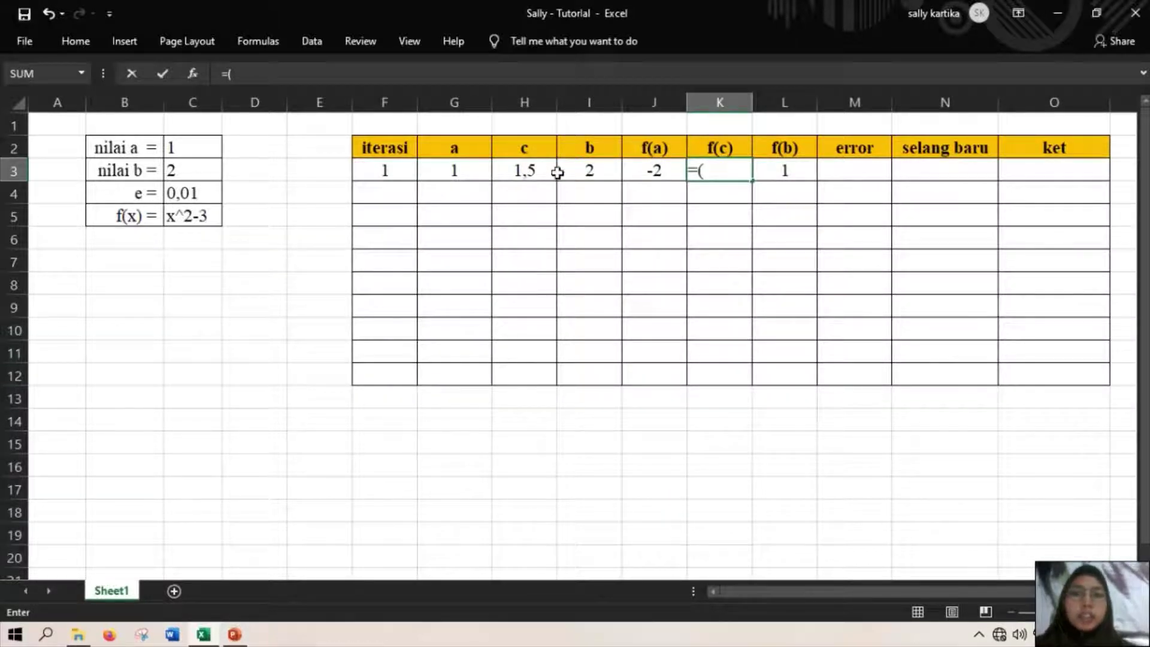
{"action": "left_click", "coordinate": [527, 171]}
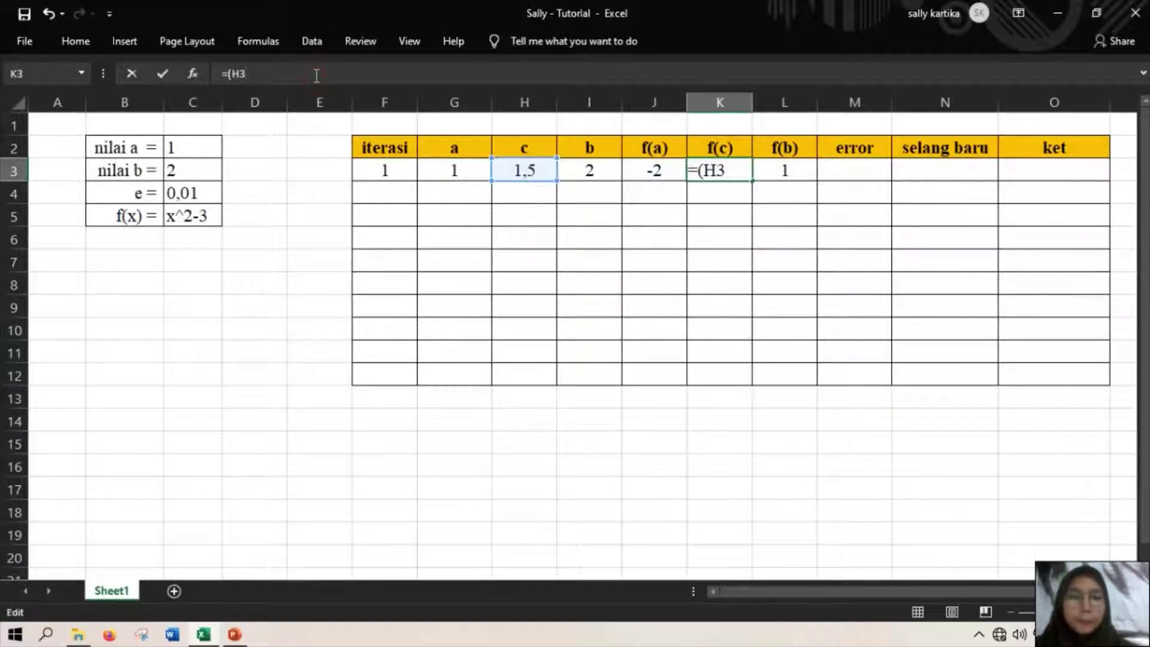
{"action": "type", "text": "^2"}
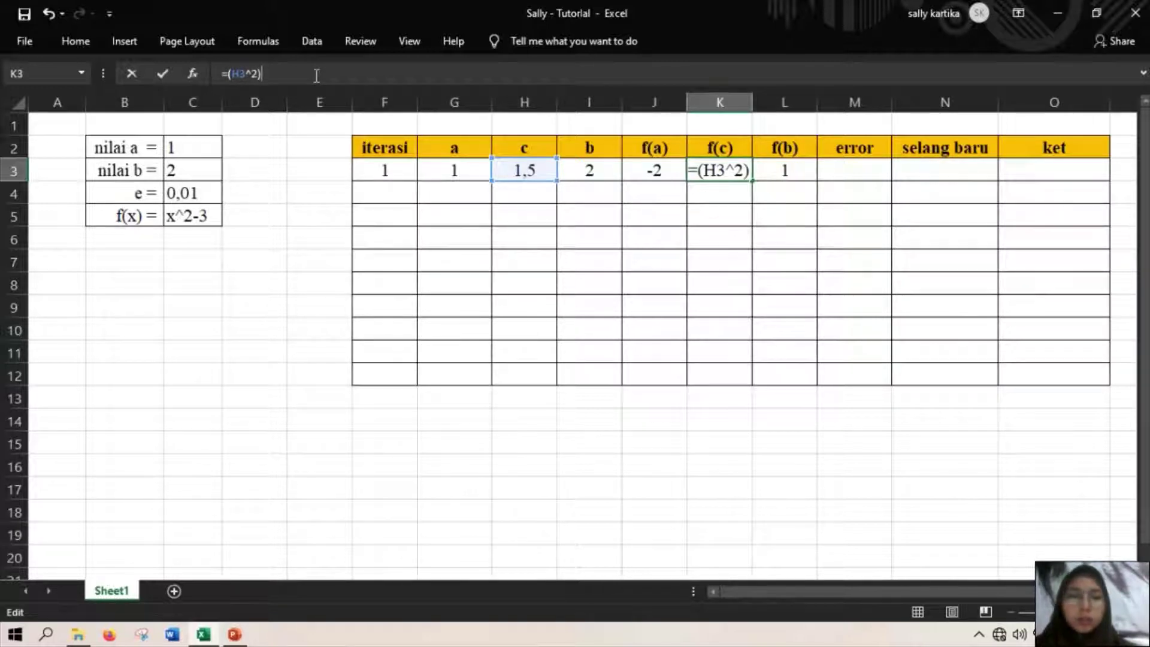
{"action": "type", "text": "-3"}
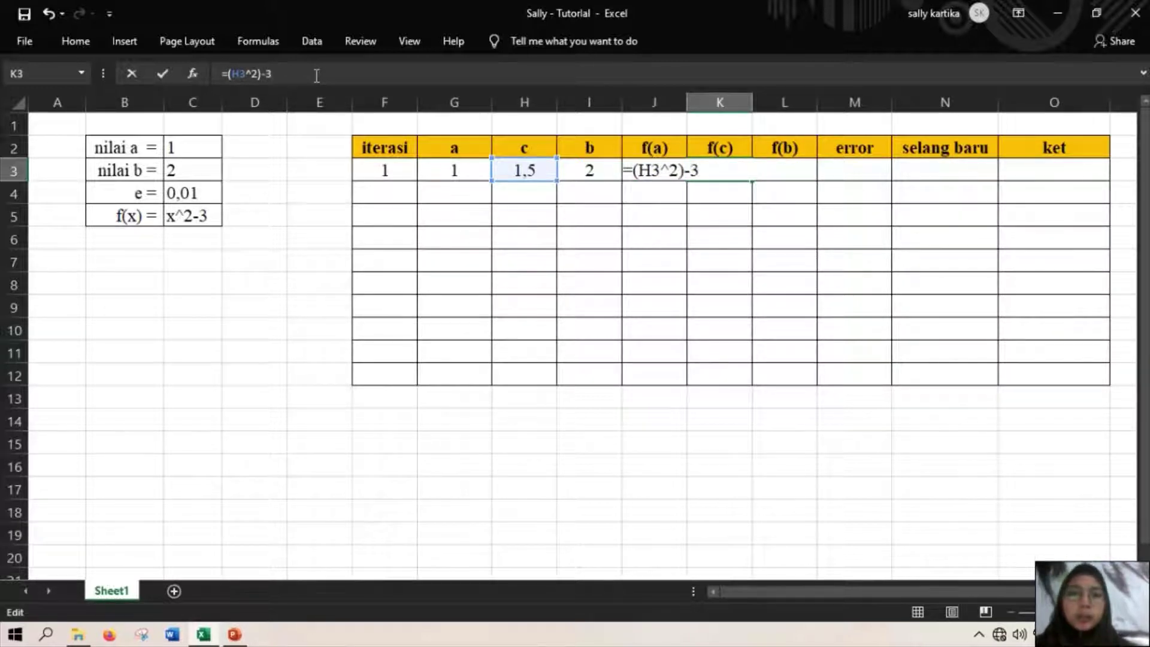
{"action": "key", "text": "Return"}
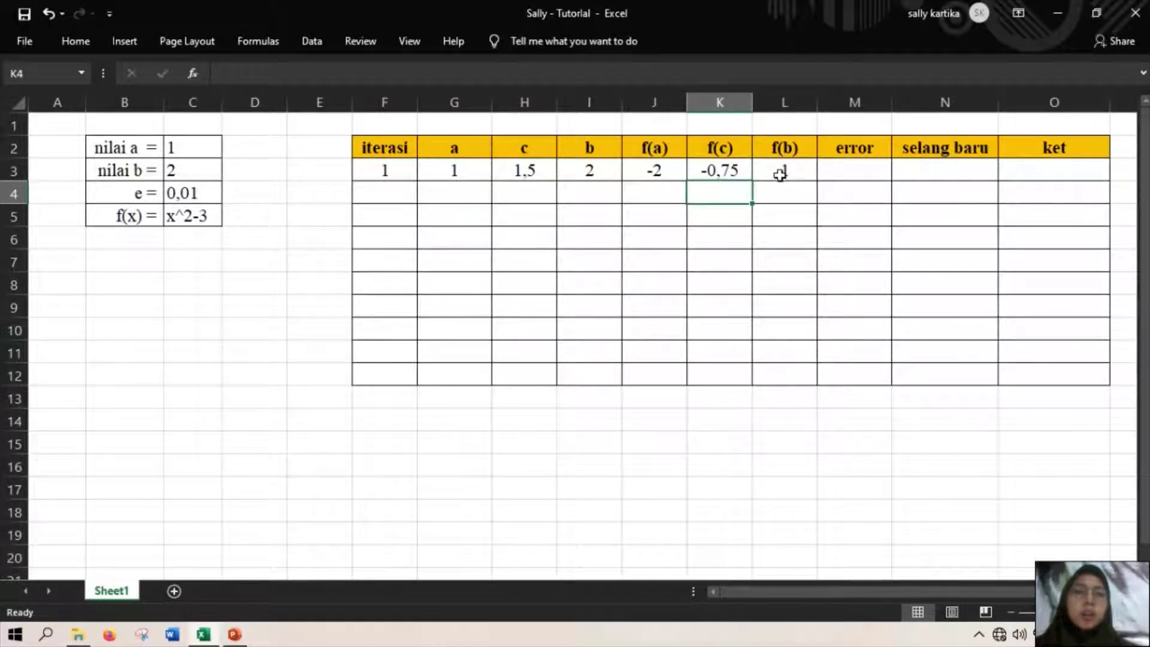
{"action": "double_click", "coordinate": [846, 172]}
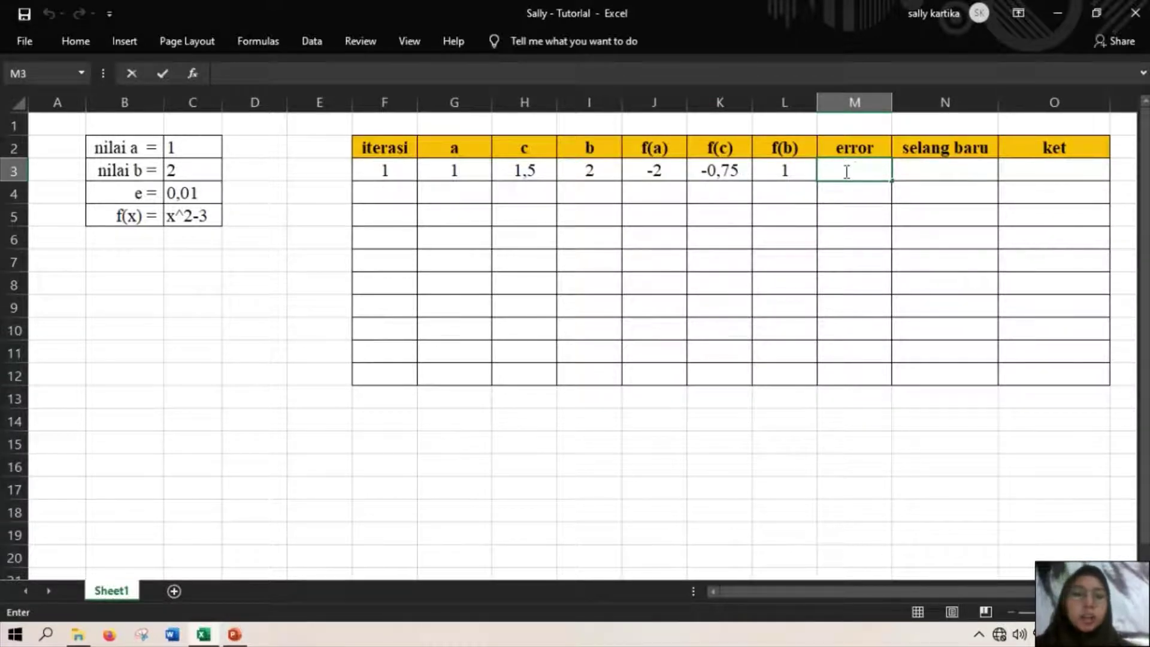
Compute the error in M3 as =ABS(I3-G3), giving 1
{"action": "type", "text": "="}
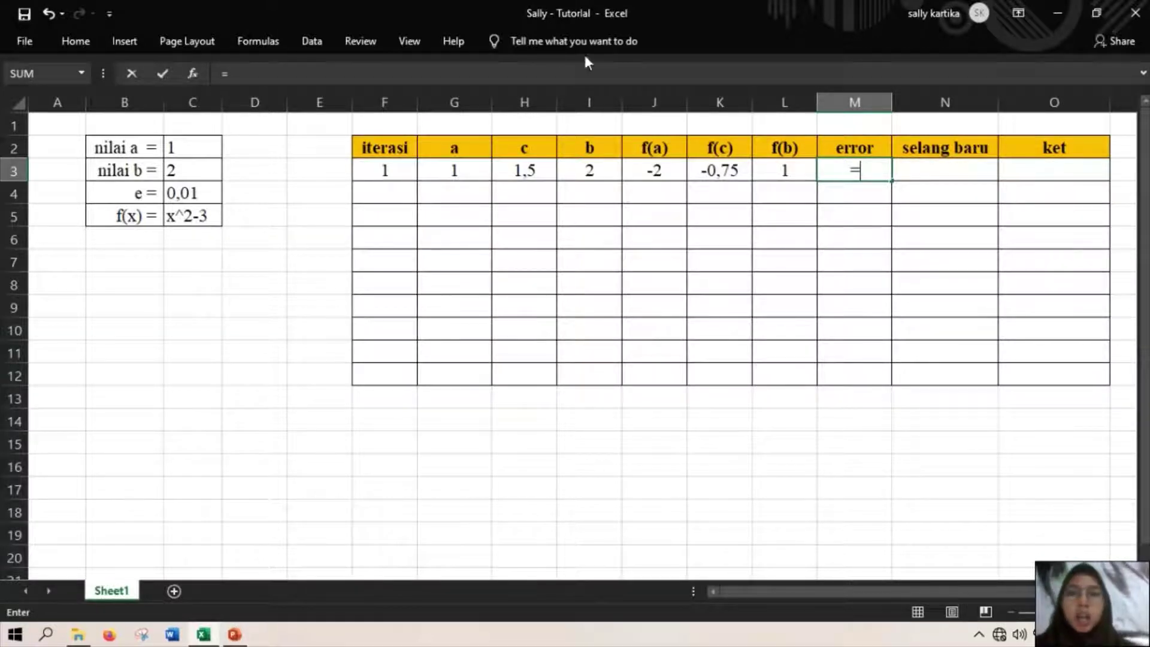
{"action": "type", "text": "a"}
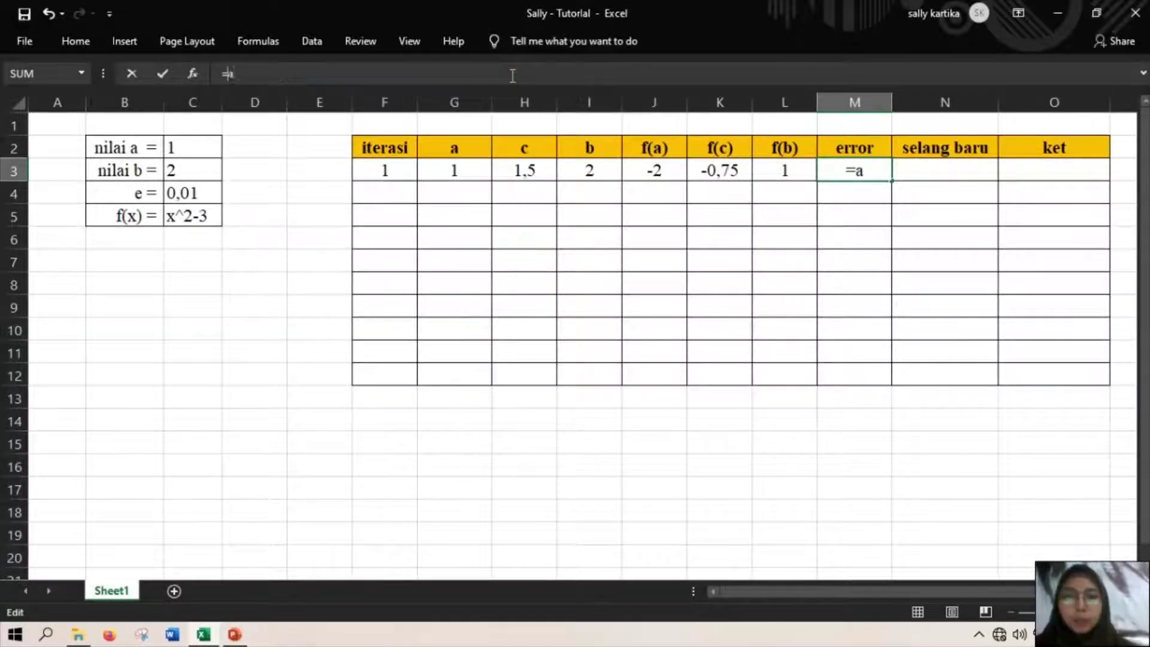
{"action": "key", "text": "BackSpace"}
{"action": "type", "text": "ABS"}
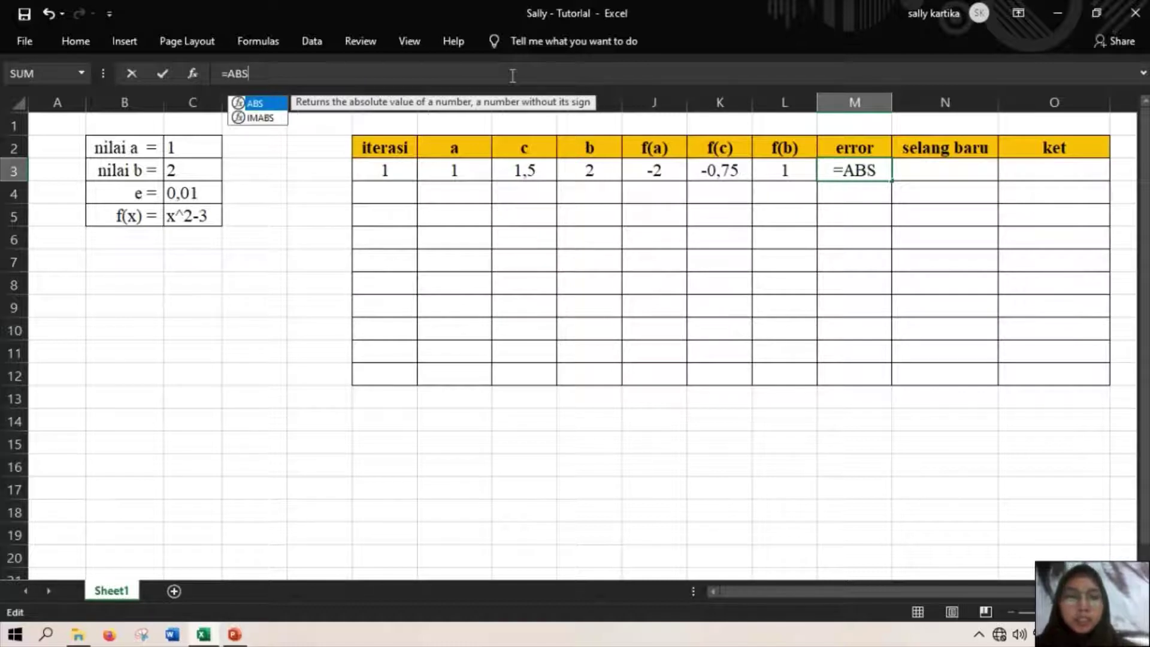
{"action": "type", "text": "("}
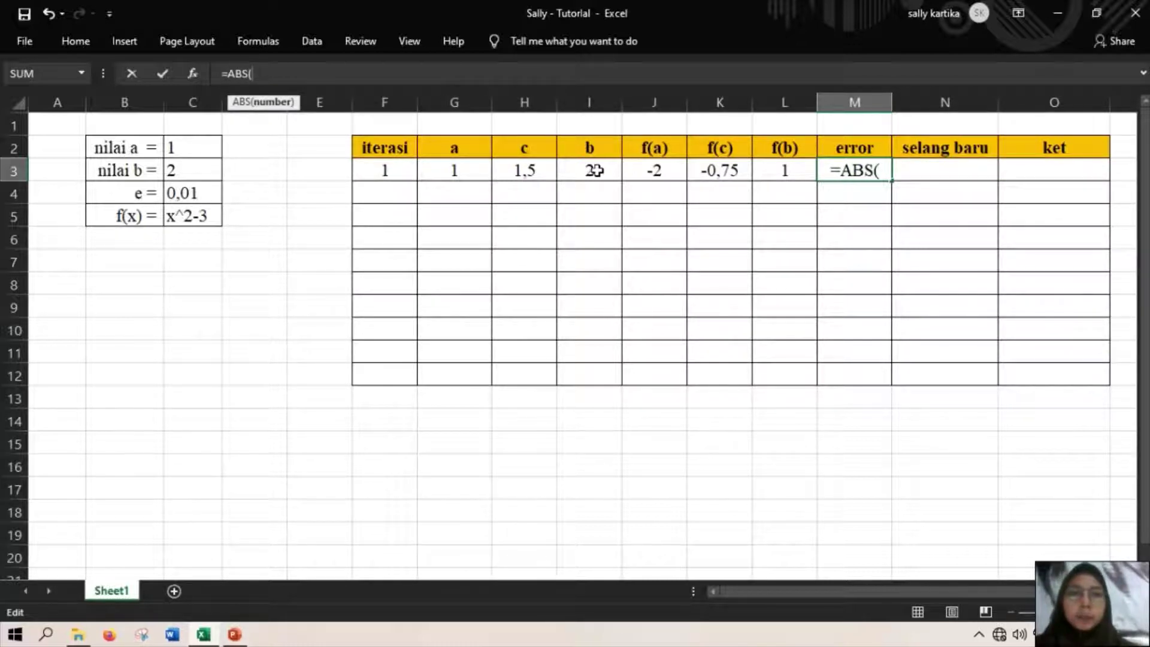
{"action": "left_click", "coordinate": [589, 170]}
{"action": "type", "text": "-"}
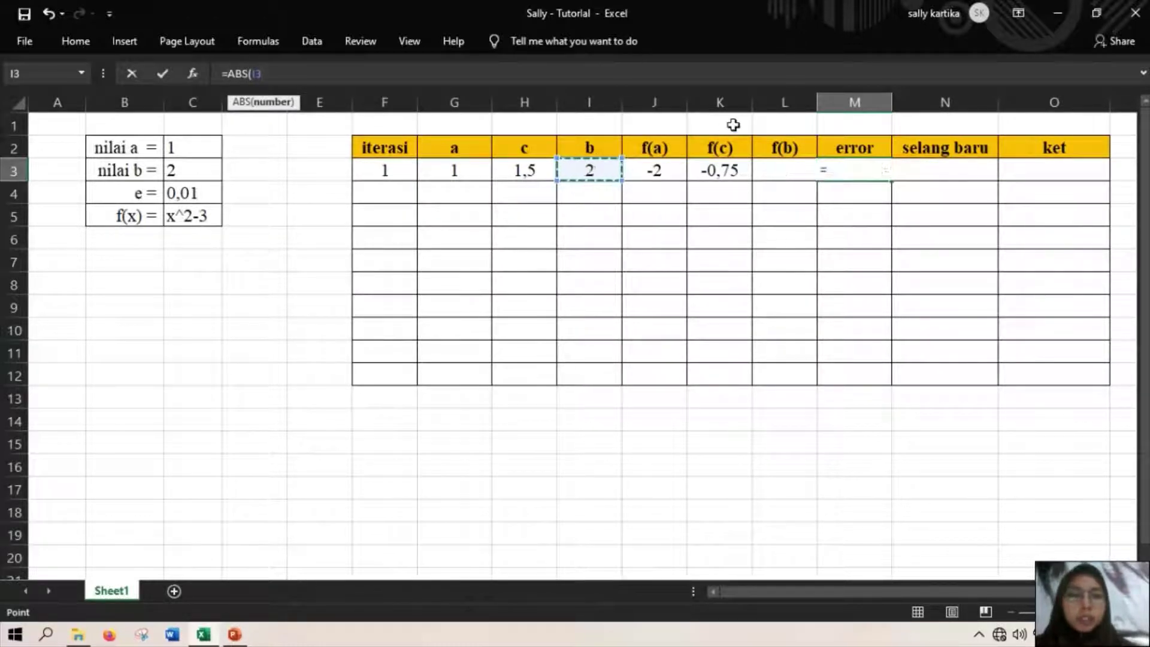
{"action": "left_click", "coordinate": [453, 171]}
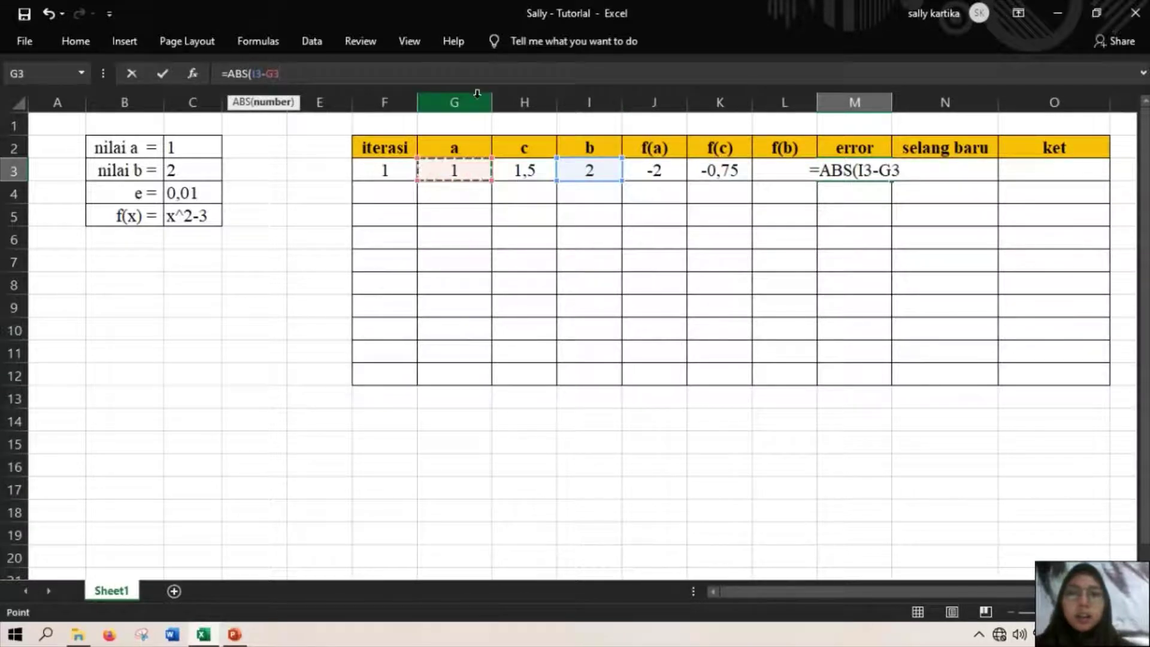
{"action": "type", "text": ")"}
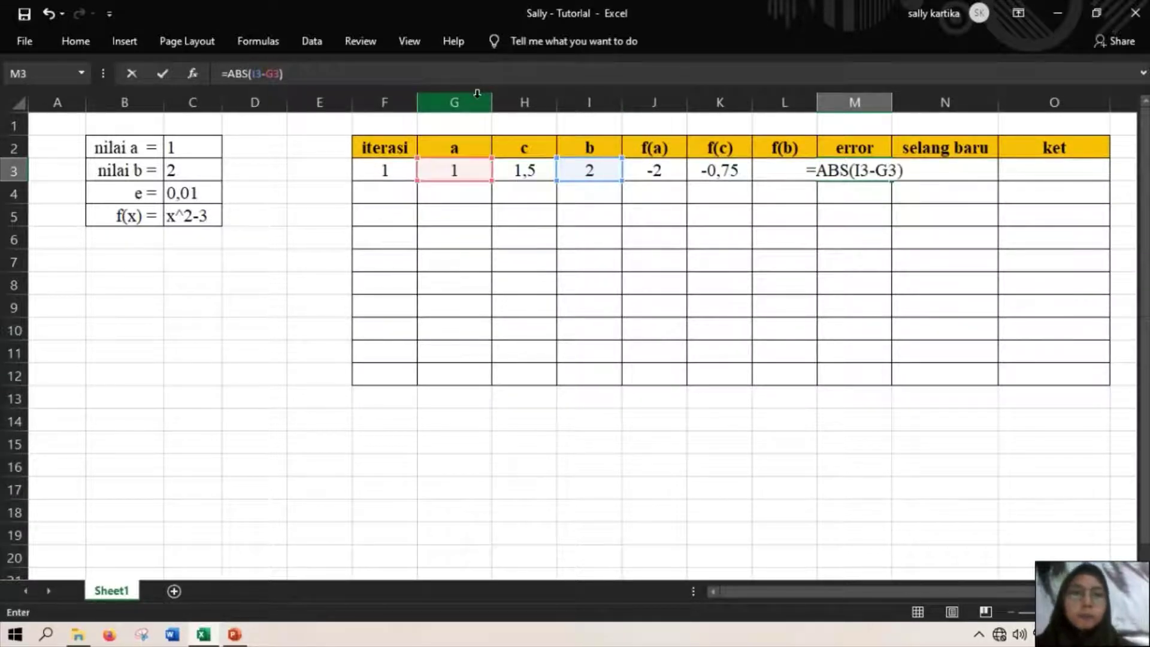
{"action": "key", "text": "Return"}
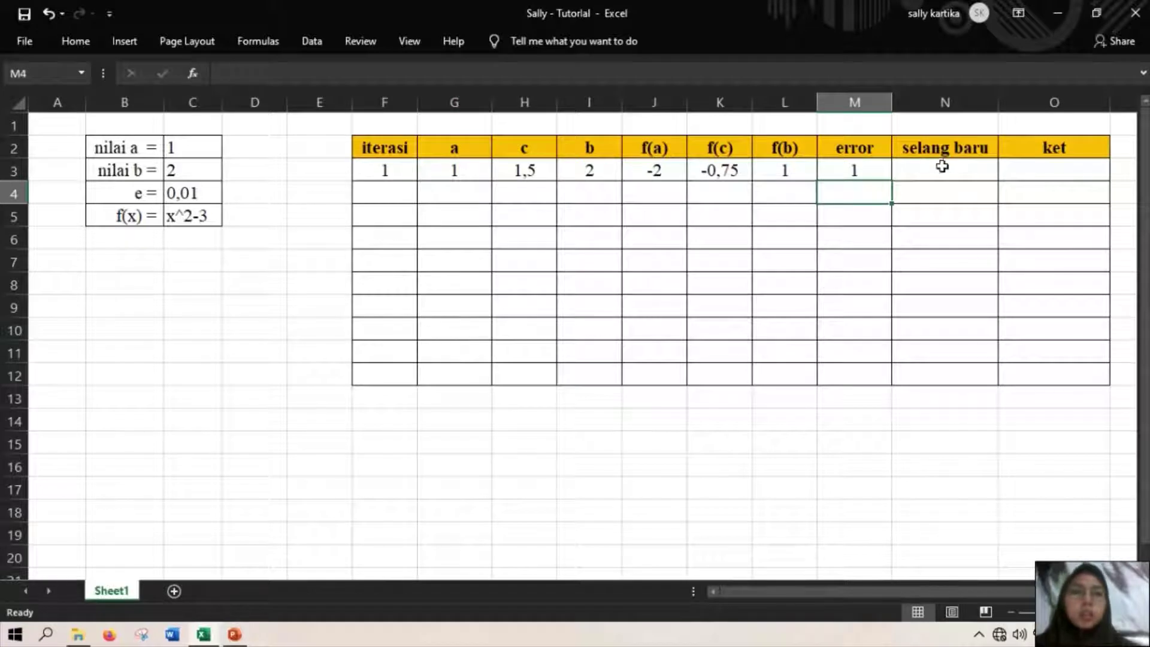
{"action": "double_click", "coordinate": [933, 171]}
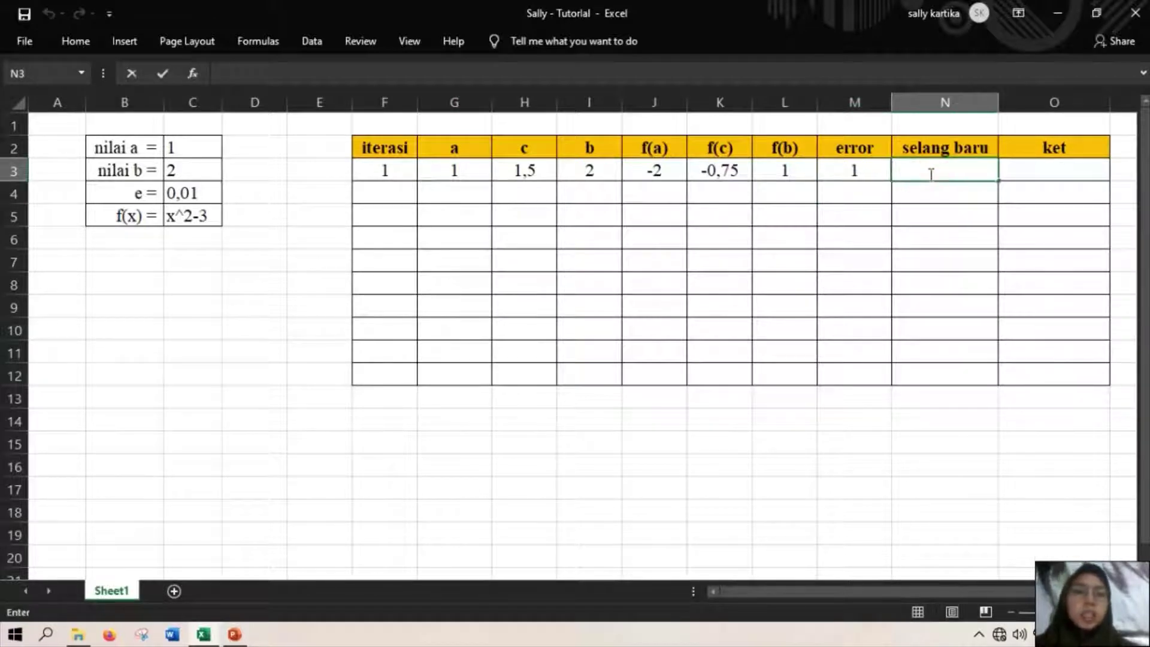
Enter the lowercase interval label [c,b] in selang baru cell N3
{"action": "left_click", "coordinate": [963, 168]}
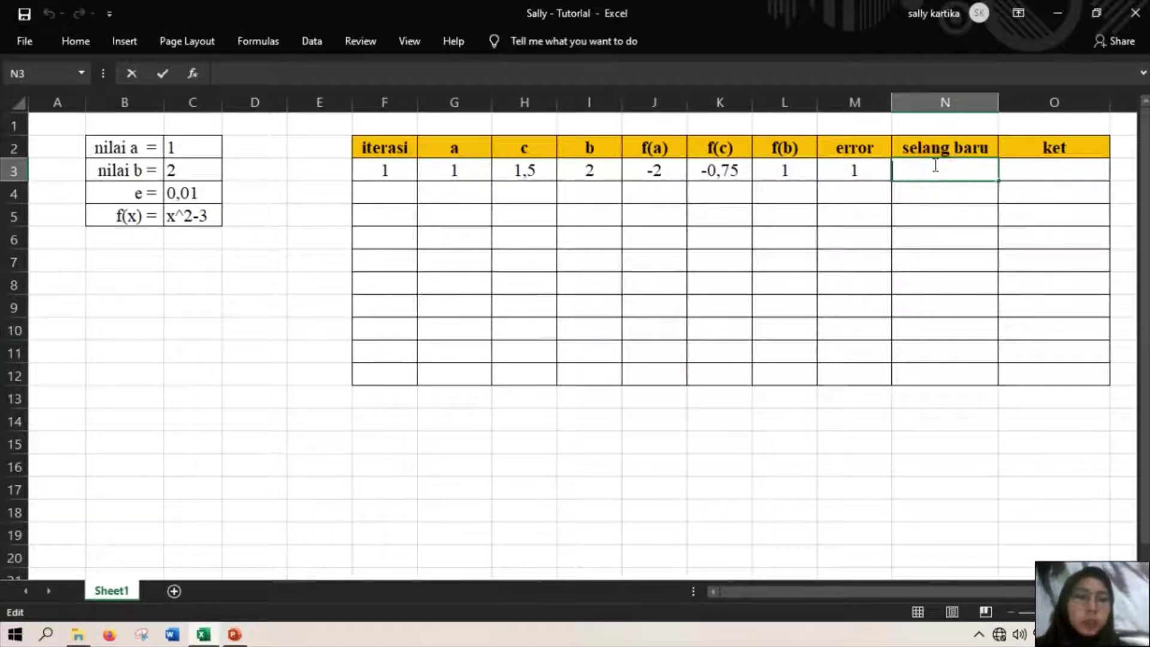
{"action": "type", "text": "[C,"}
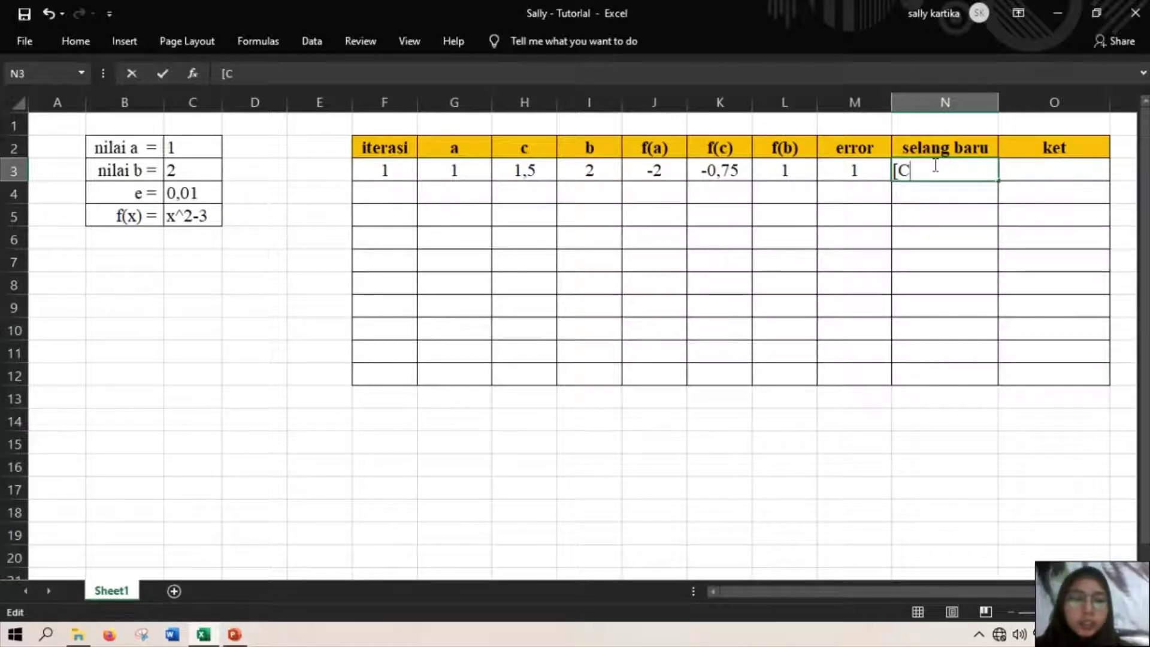
{"action": "type", "text": "B"}
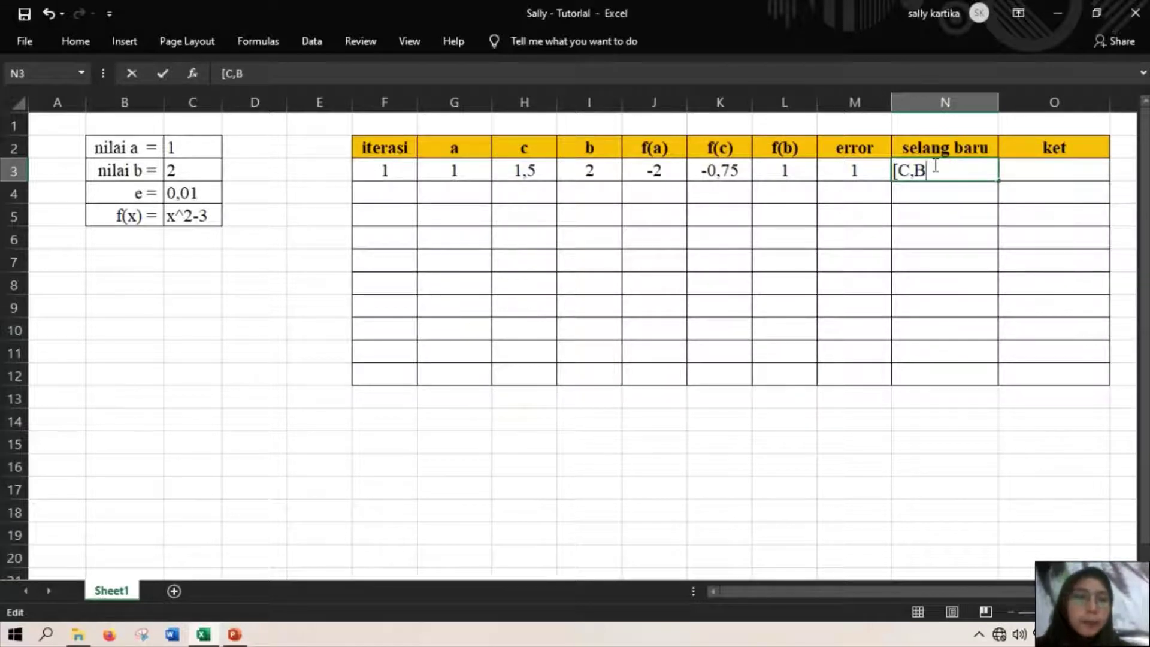
{"action": "key", "text": "BackSpace"}
{"action": "key", "text": "BackSpace"}
{"action": "key", "text": "BackSpace"}
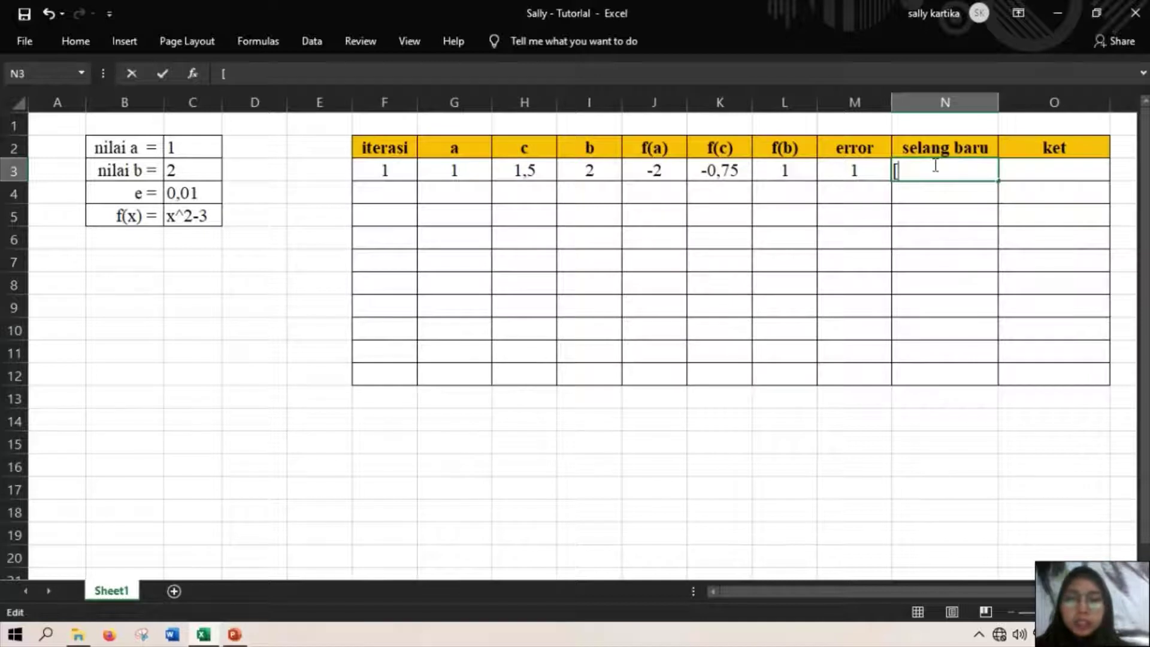
{"action": "type", "text": "c,b"}
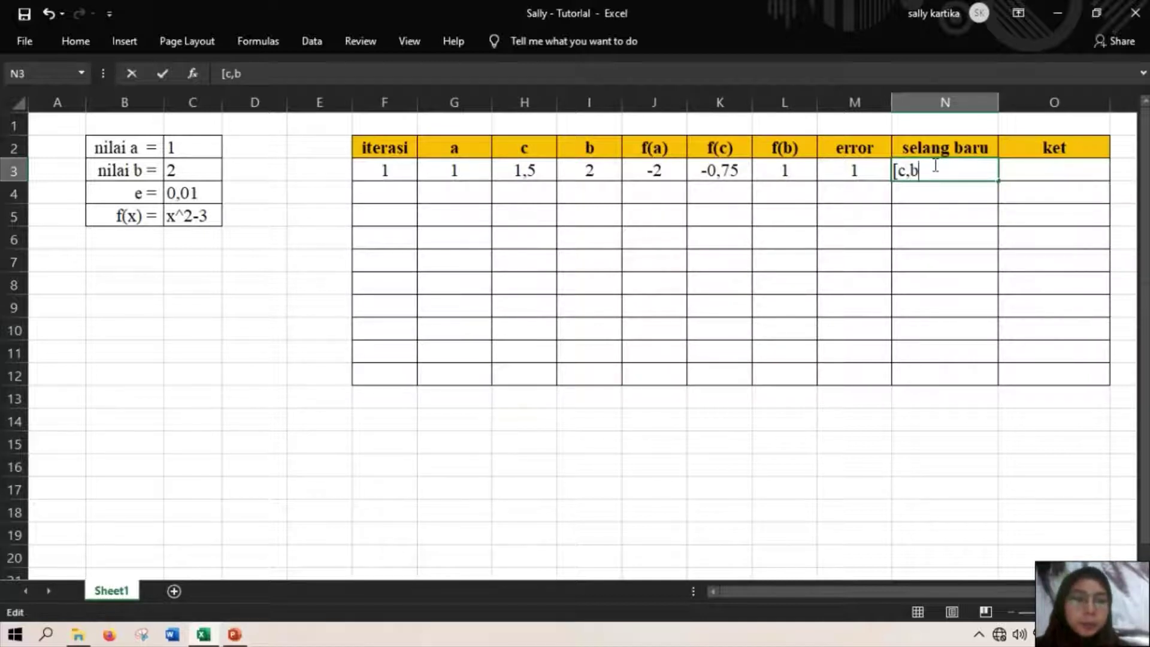
{"action": "type", "text": "]"}
{"action": "key", "text": "Return"}
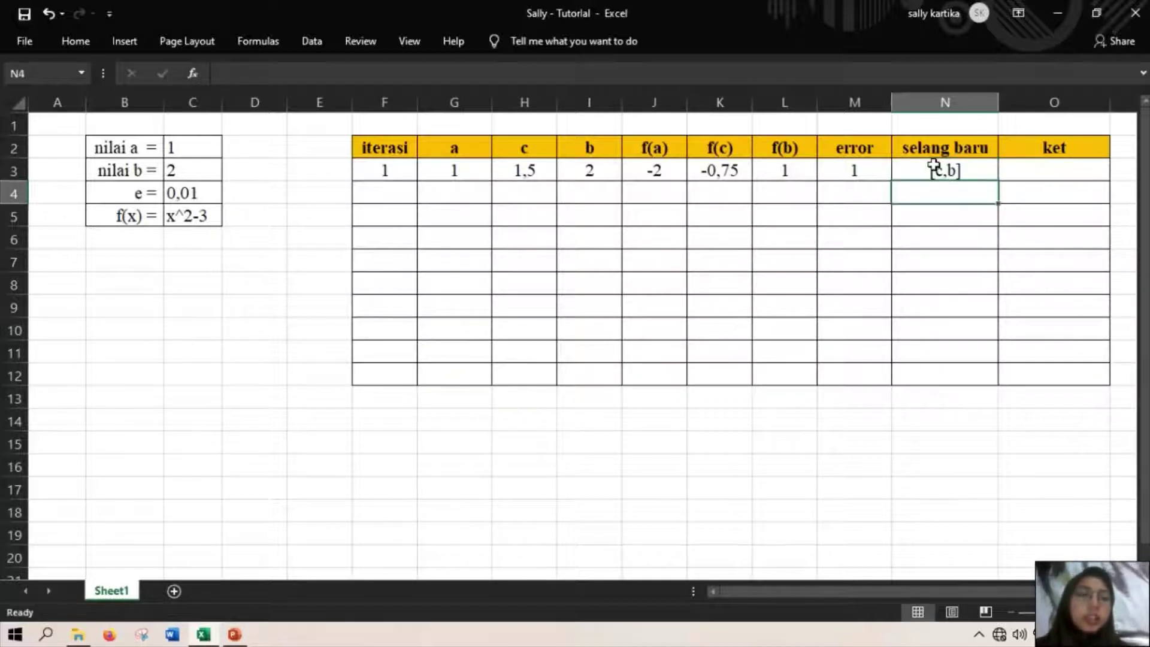
{"action": "double_click", "coordinate": [1018, 177]}
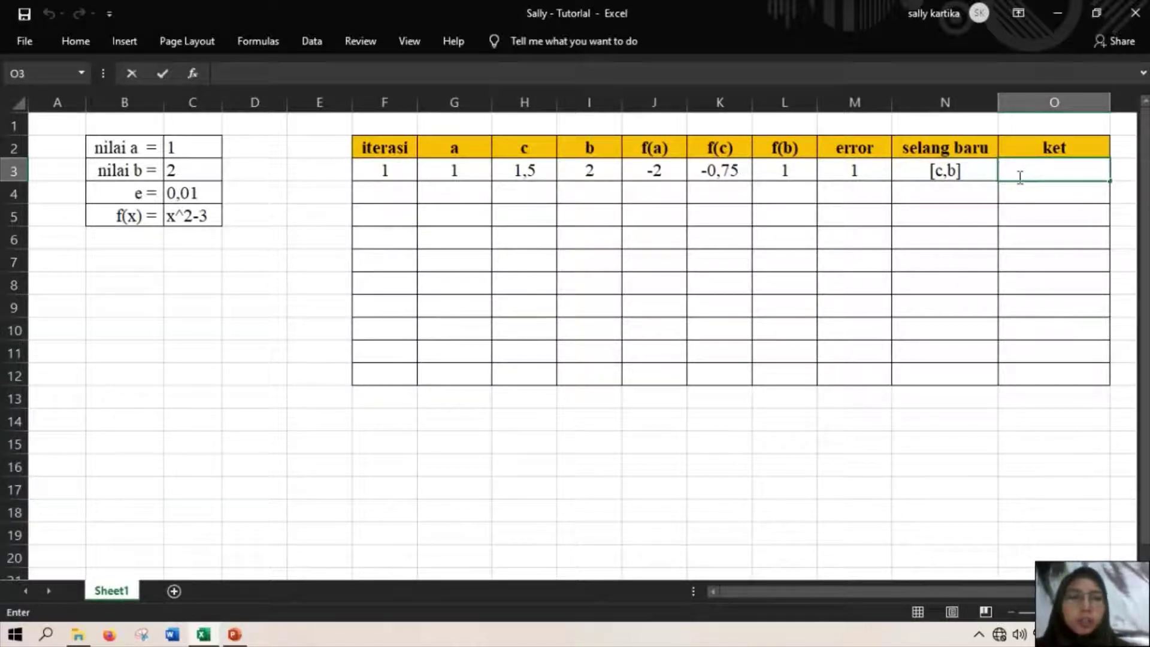
Enter =IF(M3<0,01; "Akar"; "Belum Akar") in O3, which shows Belum Akar
{"action": "type", "text": "="}
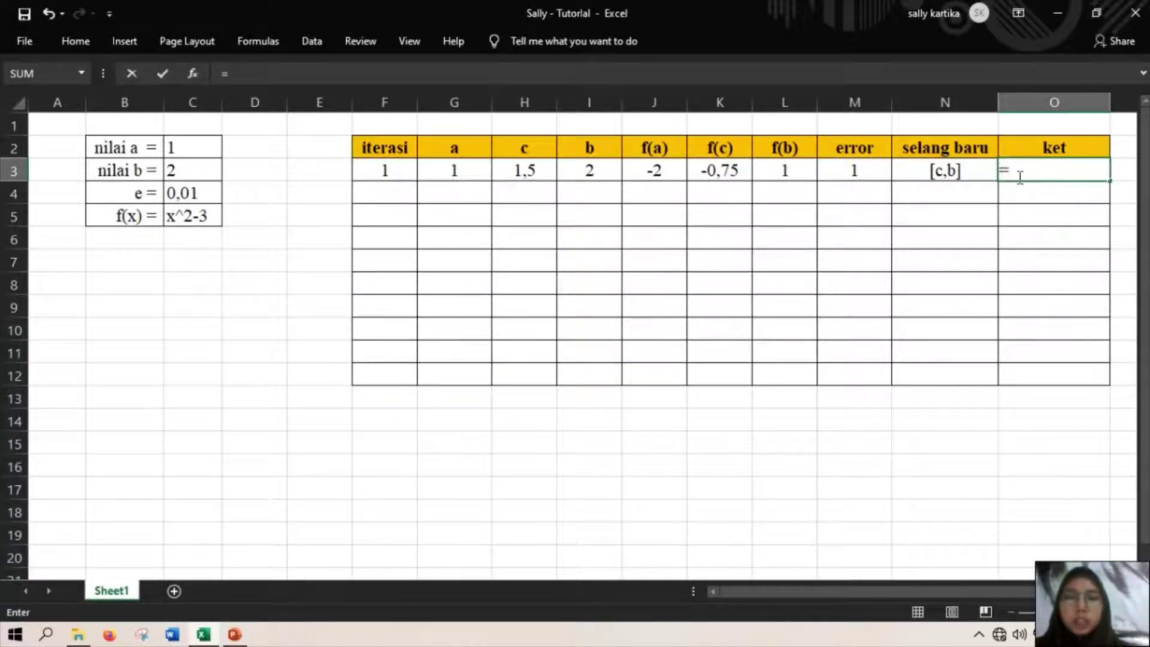
{"action": "left_click", "coordinate": [533, 72]}
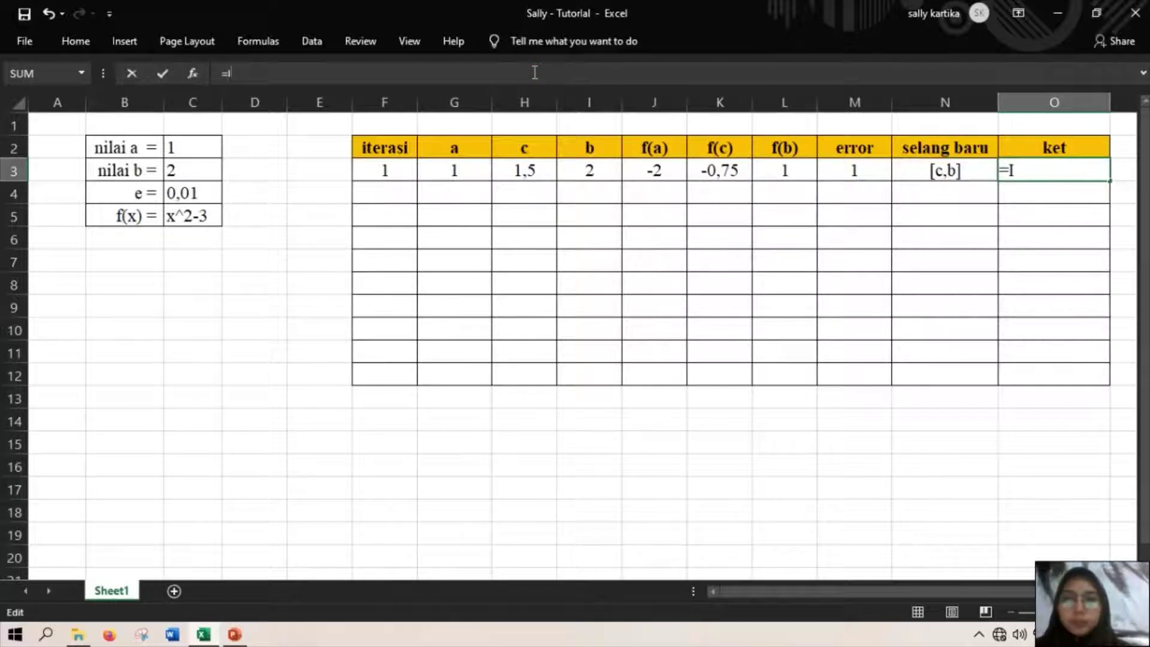
{"action": "type", "text": "F"}
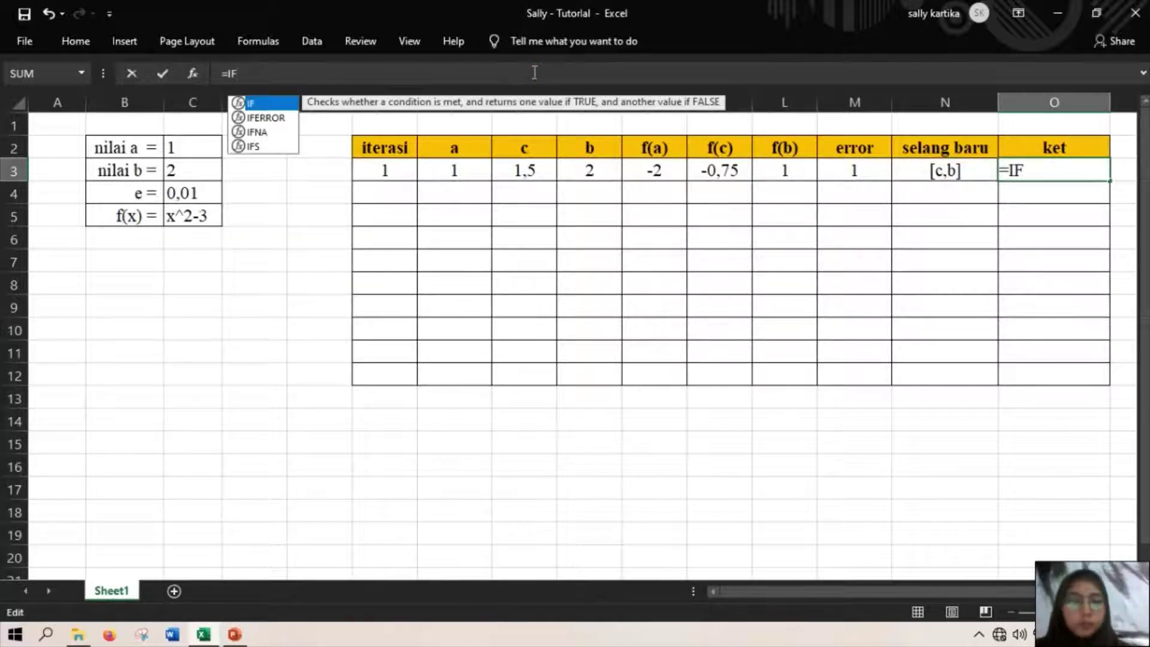
{"action": "type", "text": "("}
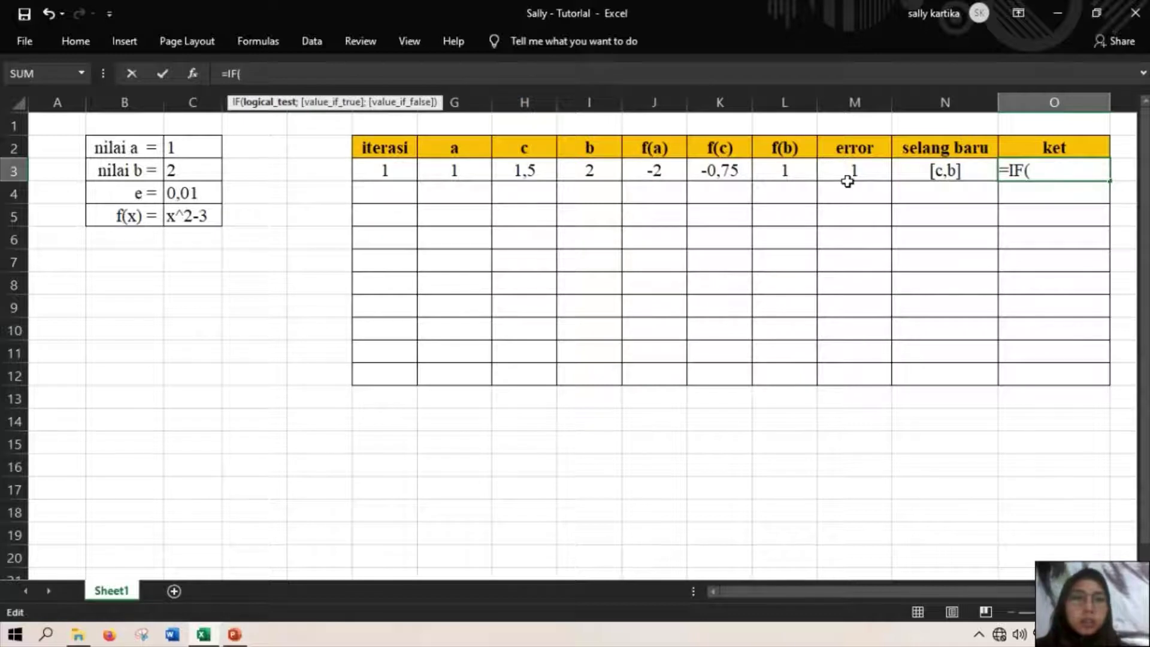
{"action": "left_click", "coordinate": [860, 171]}
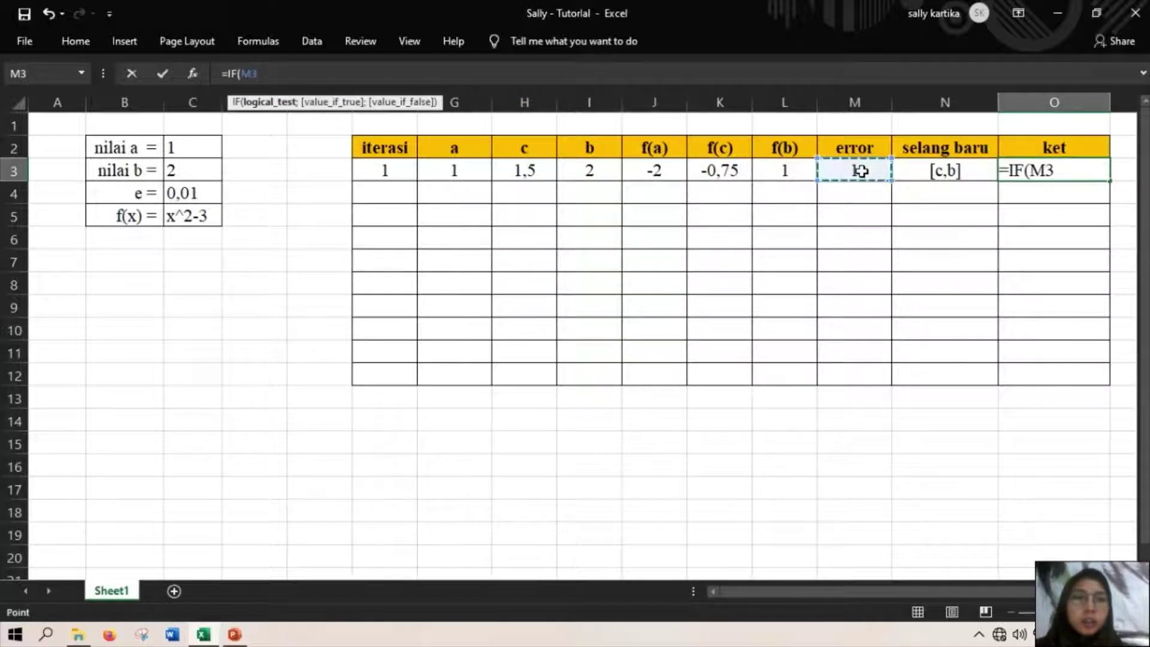
{"action": "left_click", "coordinate": [1072, 173]}
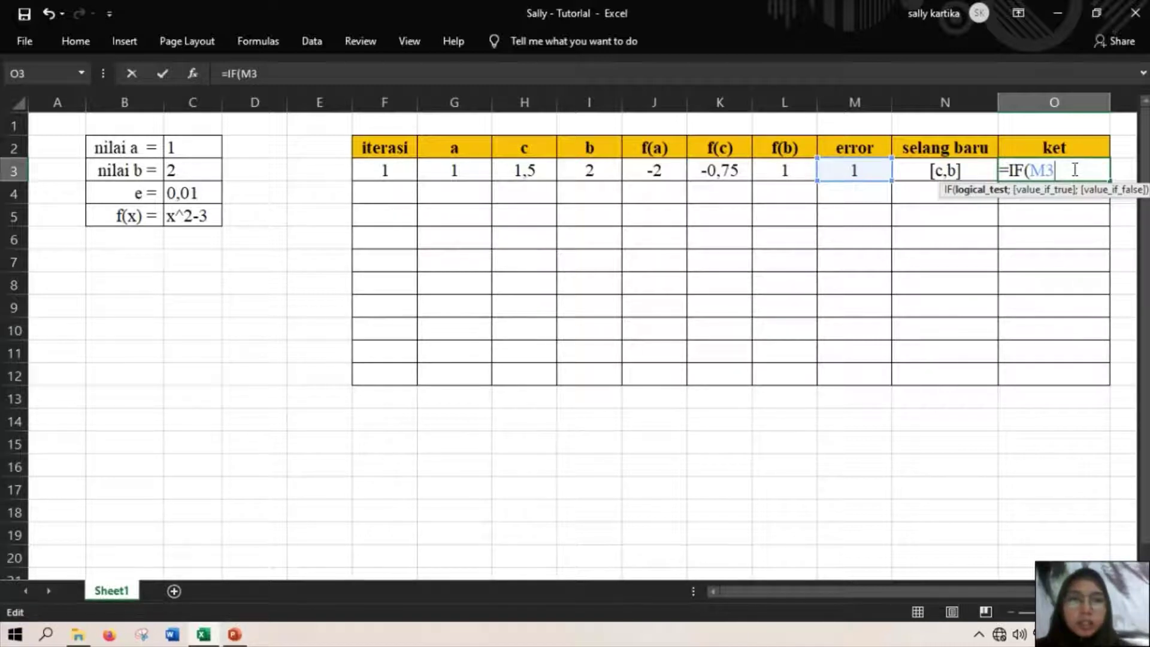
{"action": "type", "text": "<"}
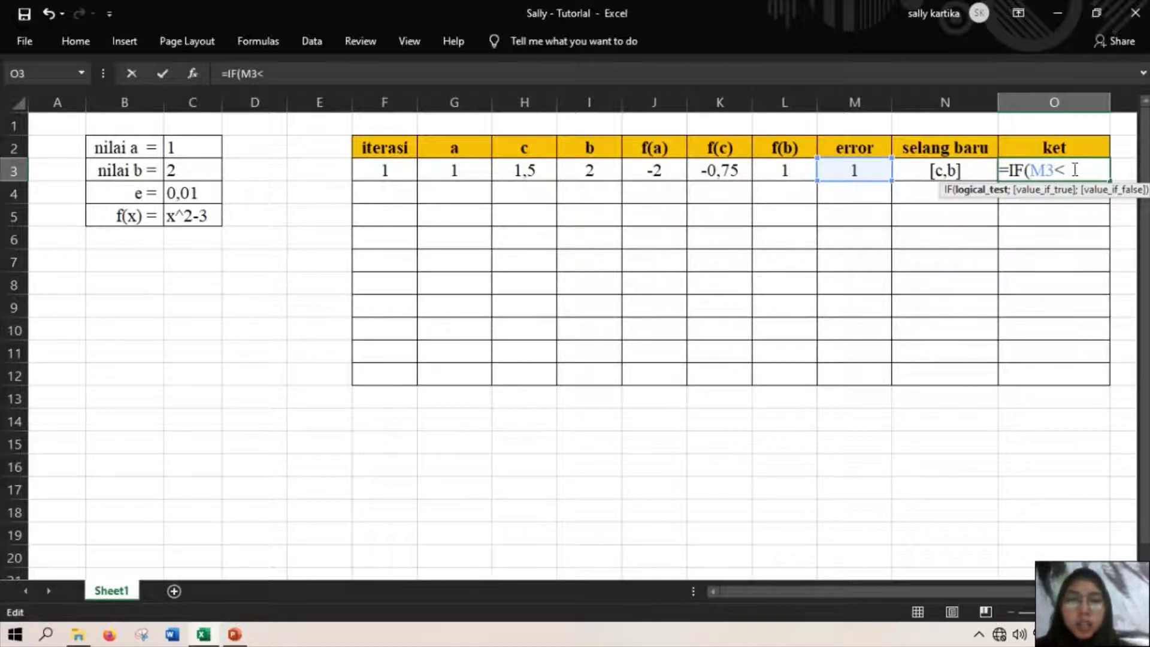
{"action": "type", "text": "0,"}
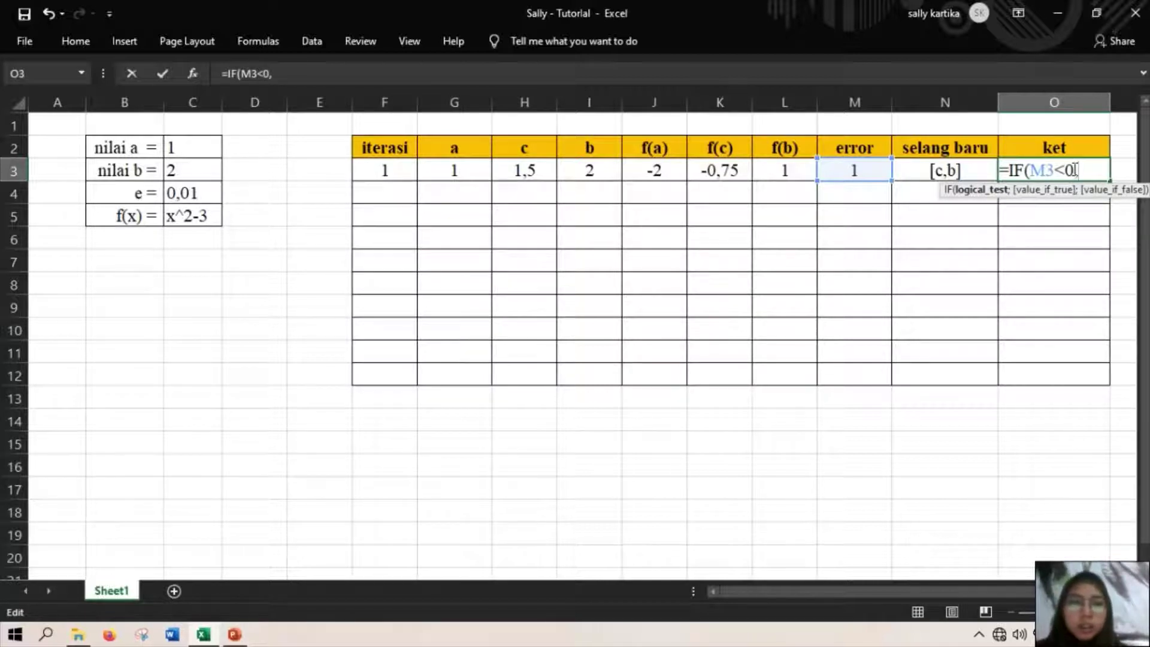
{"action": "type", "text": "01"}
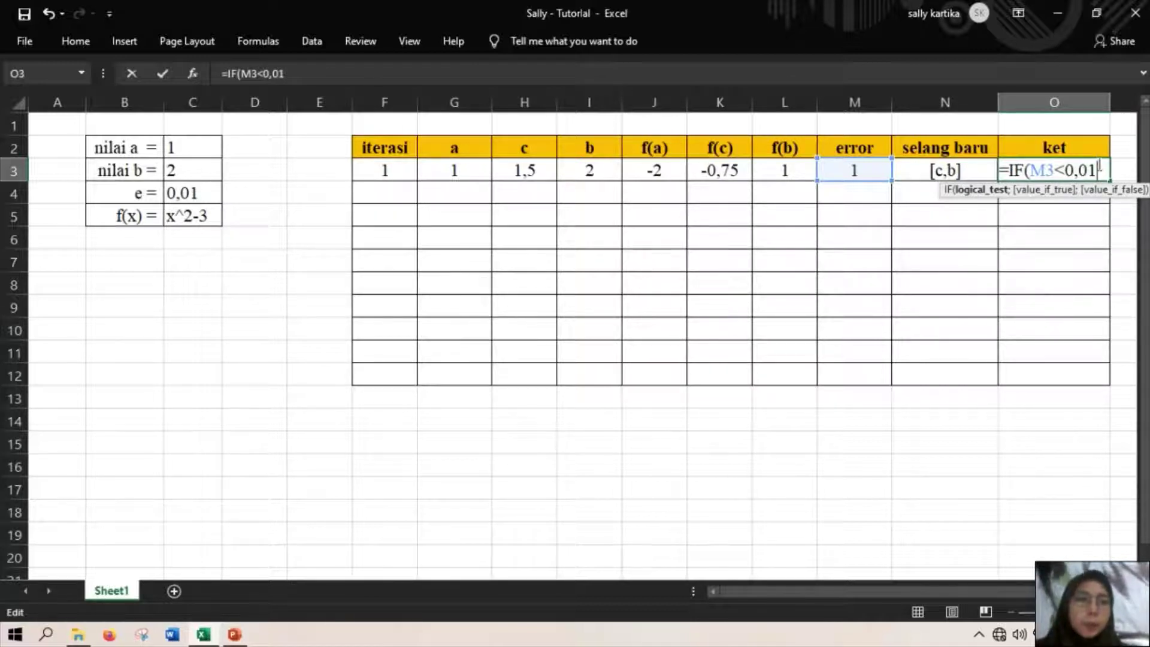
{"action": "type", "text": ";"}
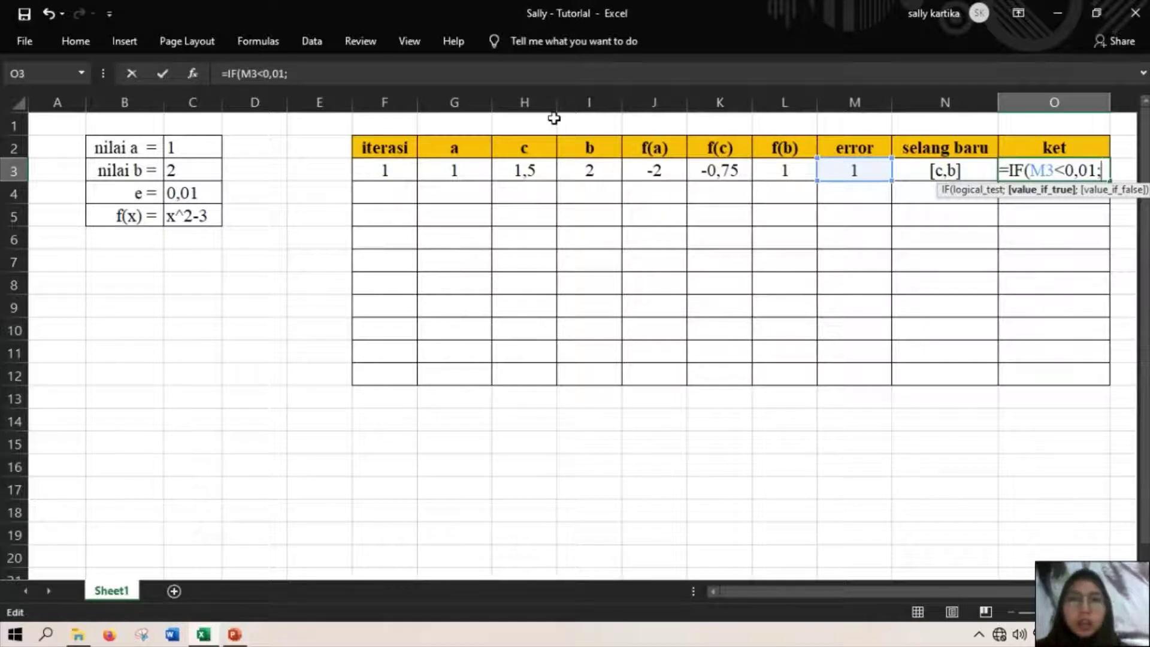
{"action": "left_click", "coordinate": [573, 73]}
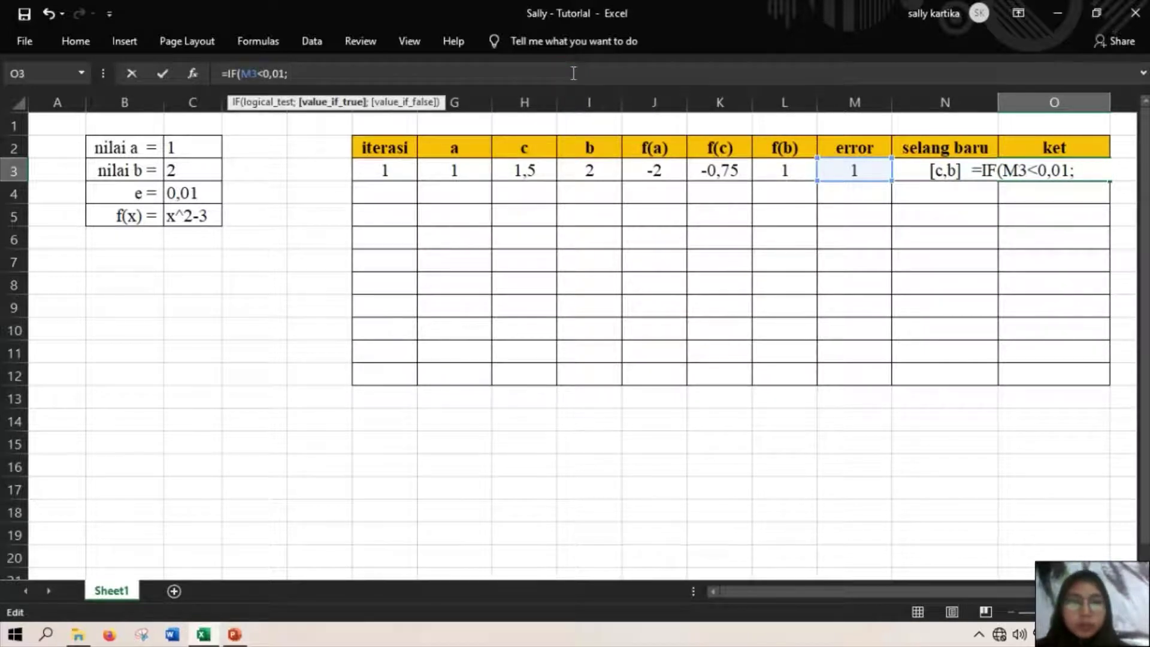
{"action": "type", "text": "a"}
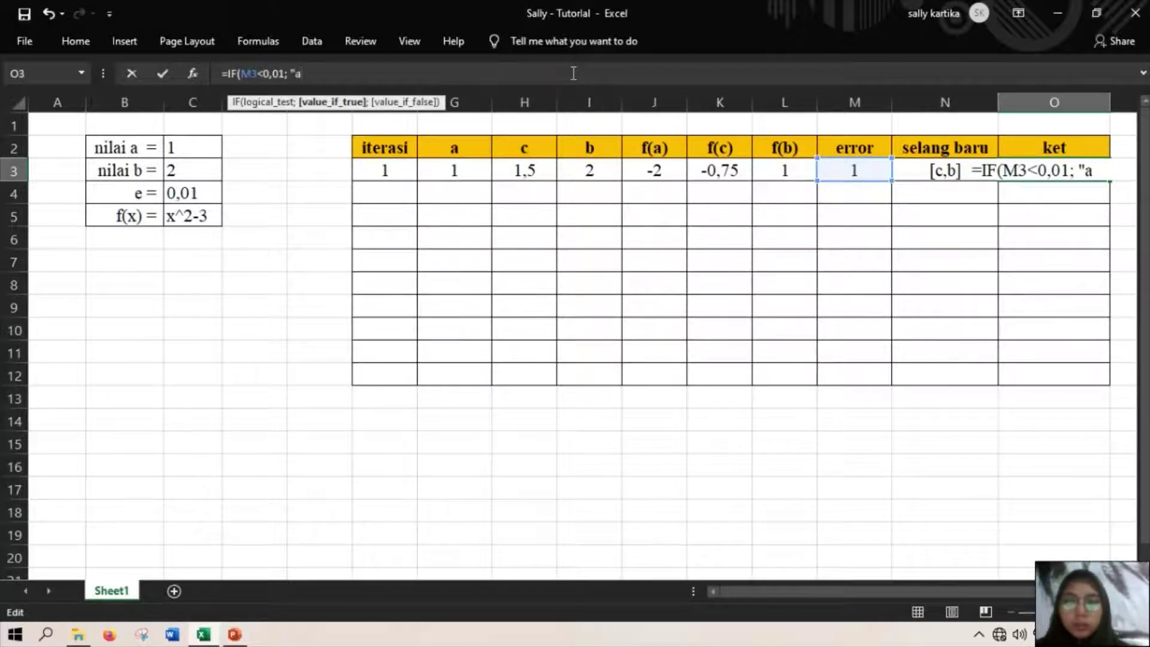
{"action": "key", "text": "BackSpace"}
{"action": "type", "text": "Akar"}
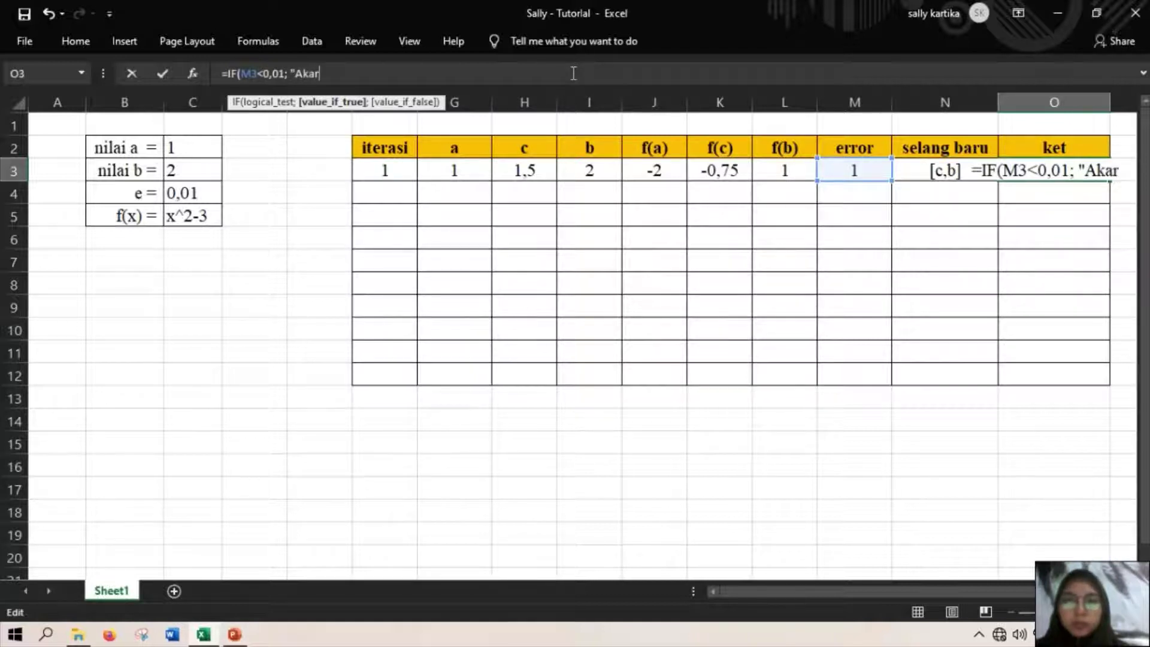
{"action": "type", "text": "\""}
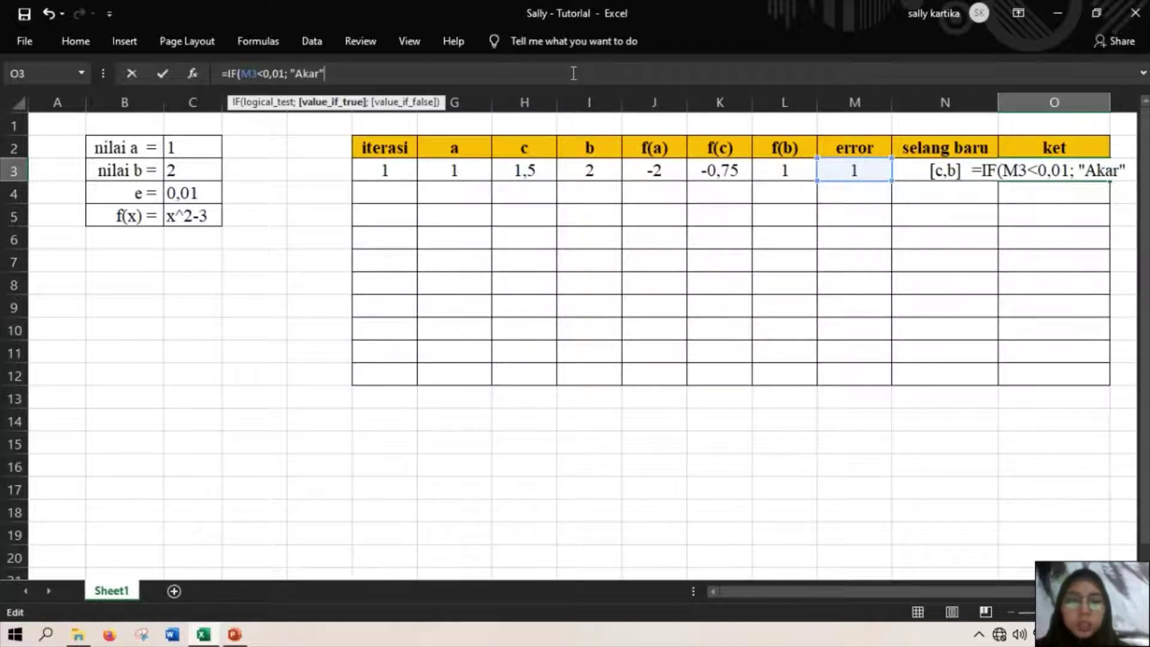
{"action": "type", "text": "; \""}
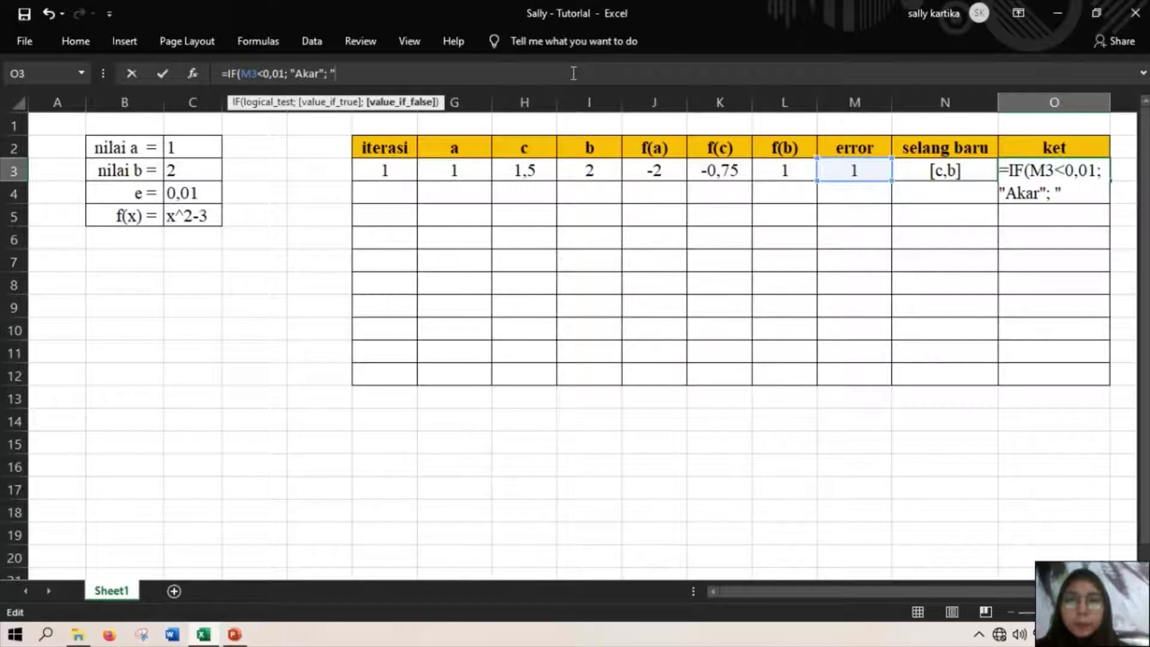
{"action": "type", "text": "Be"}
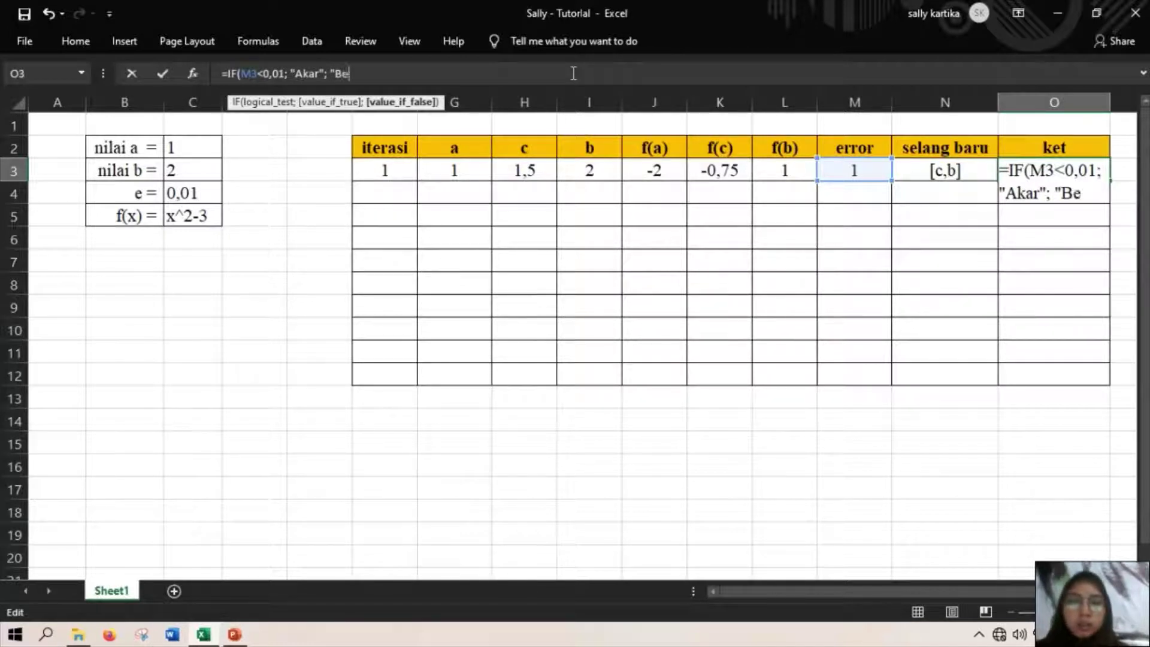
{"action": "type", "text": "lum"}
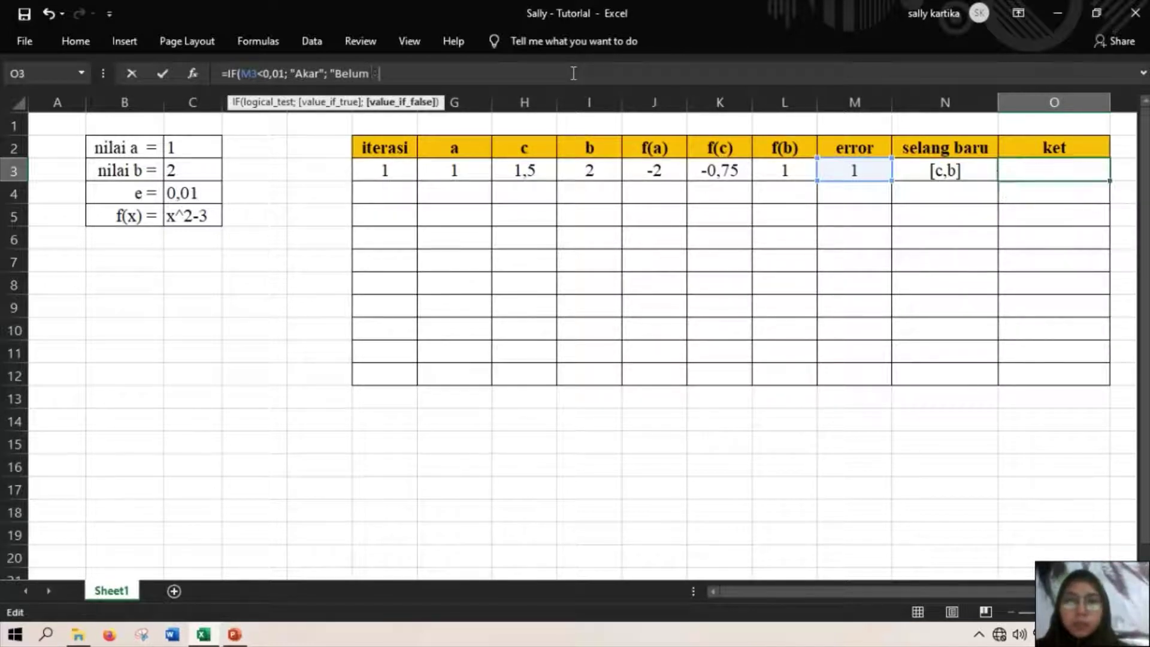
{"action": "type", "text": " Akar\""}
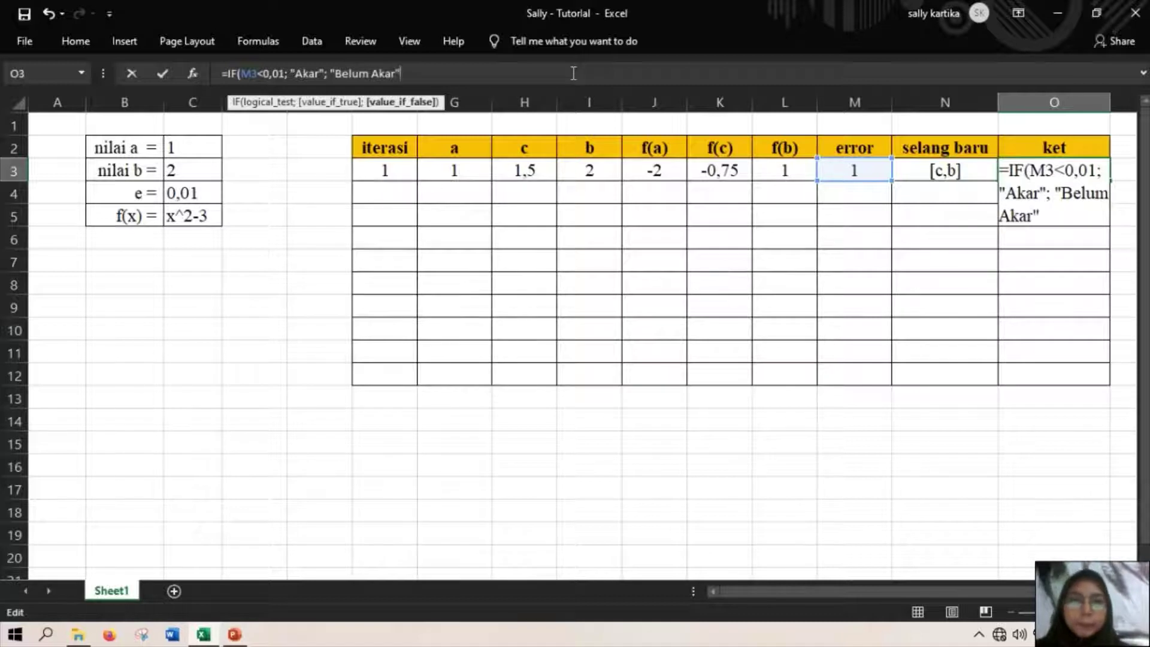
{"action": "type", "text": ")"}
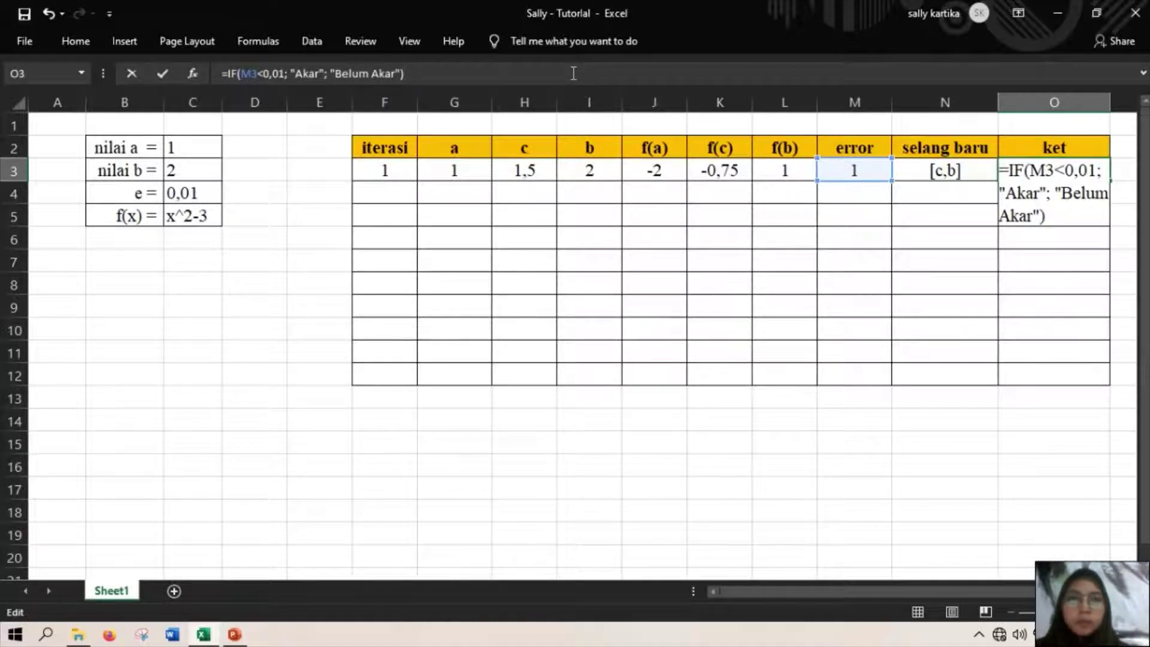
{"action": "key", "text": "Return"}
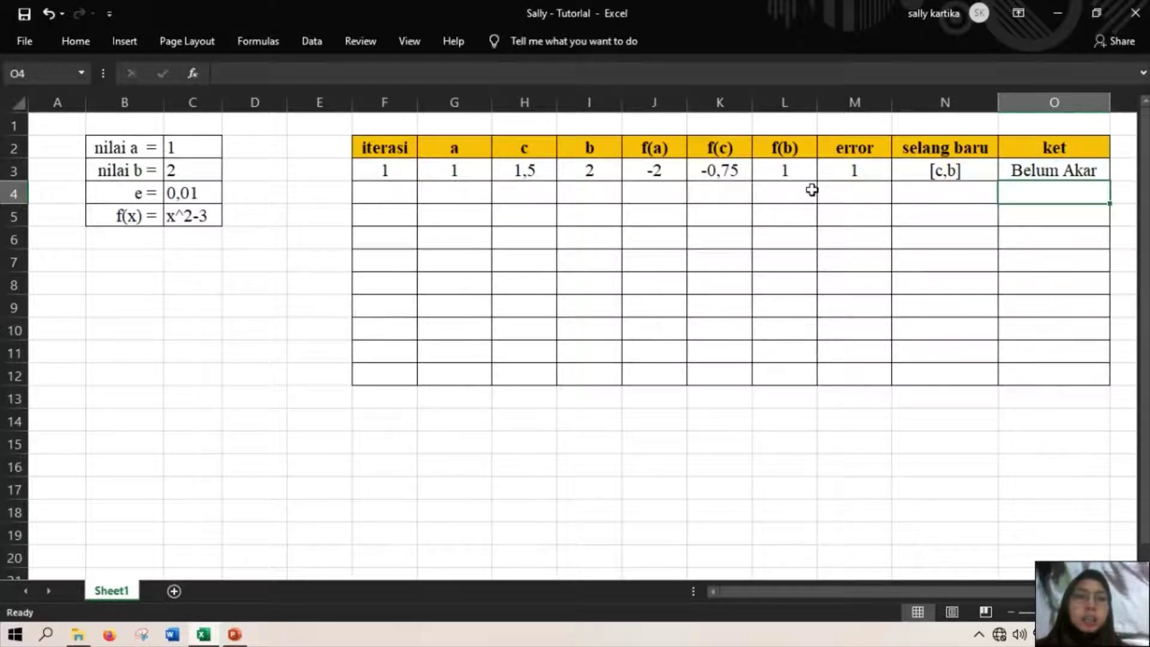
Enter 2 in F4 and fill F3:F4 down to F12 so iterasi runs 1 to 10
{"action": "left_click", "coordinate": [846, 167]}
{"action": "left_click", "coordinate": [183, 192]}
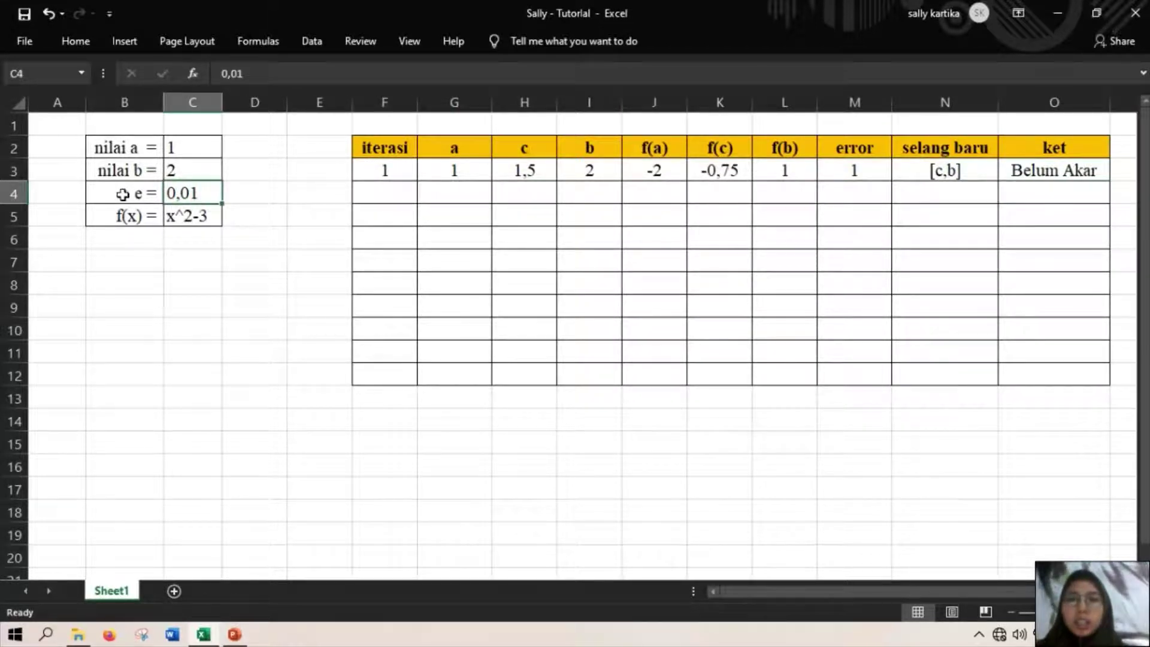
{"action": "left_click", "coordinate": [398, 188]}
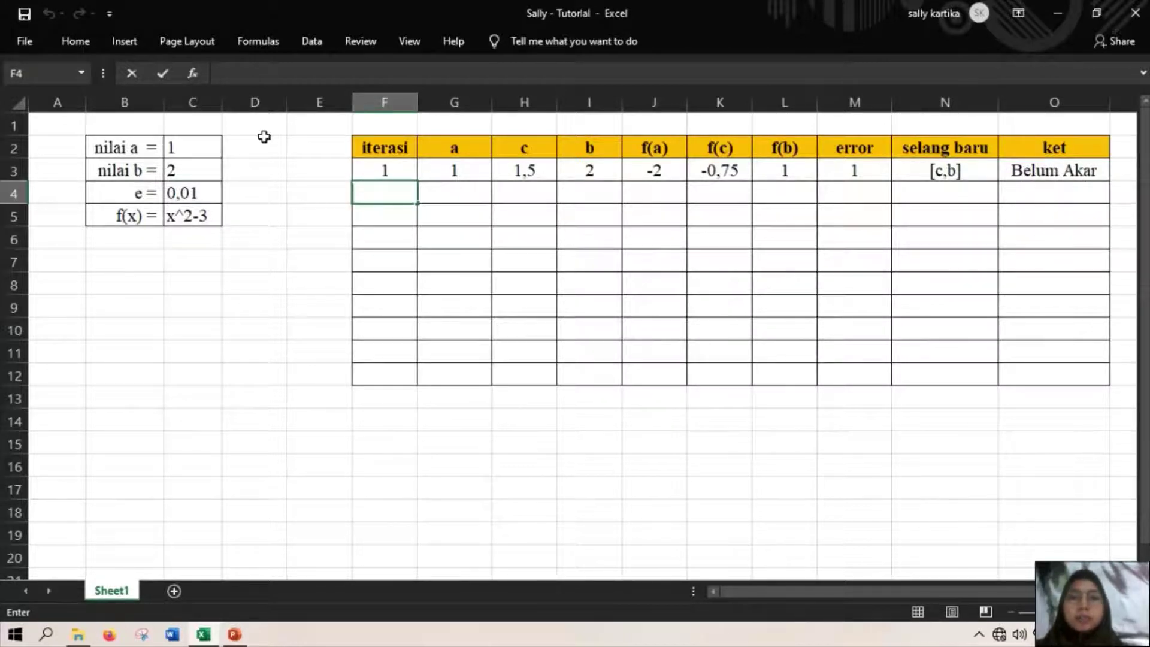
{"action": "left_click", "coordinate": [395, 192]}
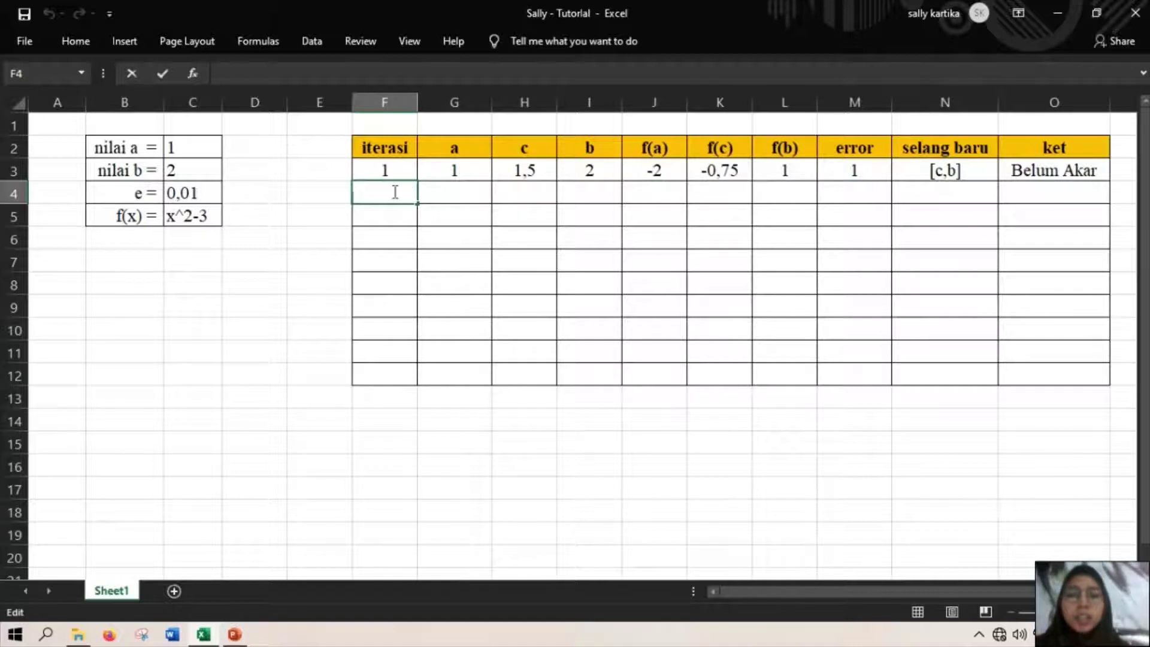
{"action": "type", "text": "2"}
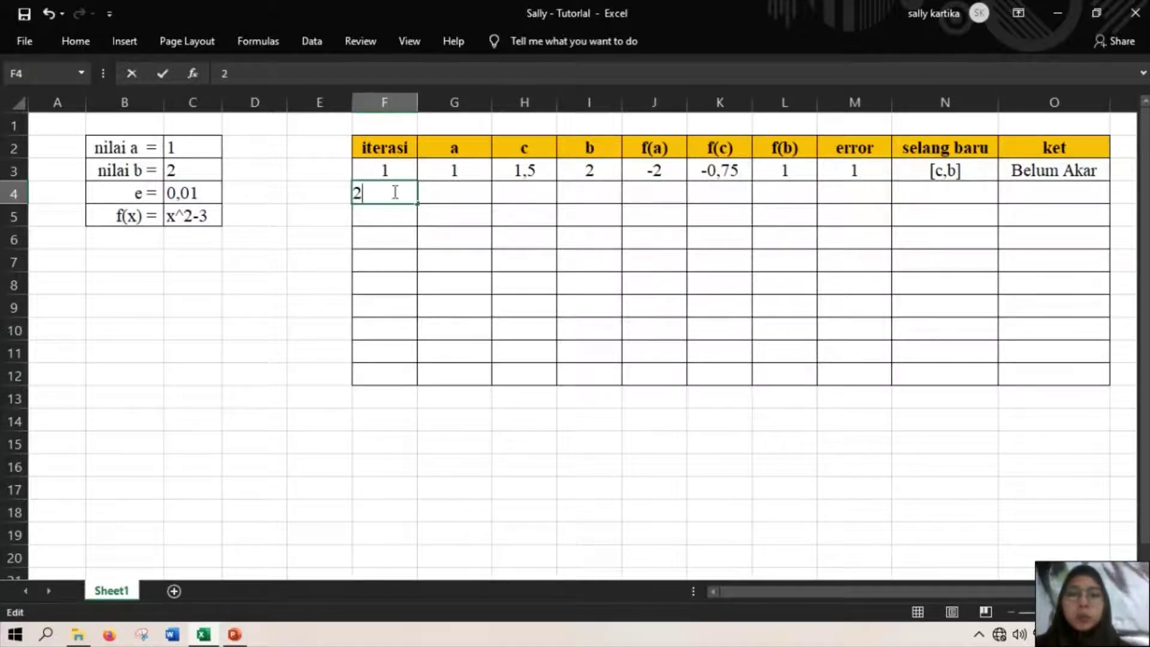
{"action": "left_click", "coordinate": [434, 187]}
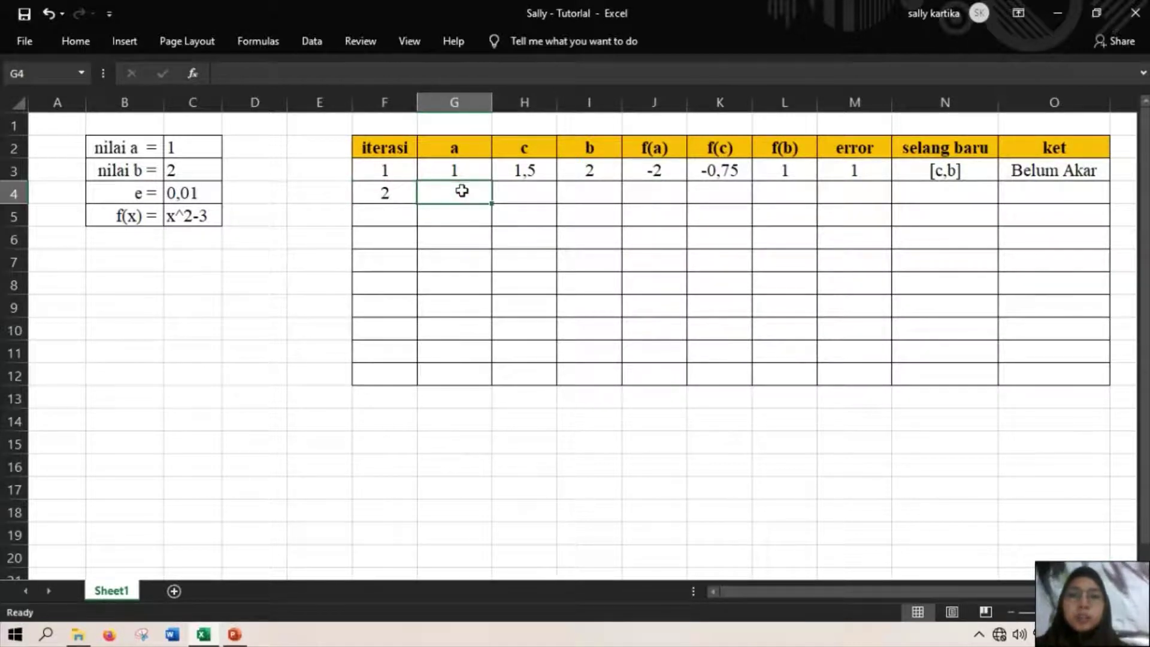
{"action": "left_click", "coordinate": [399, 169]}
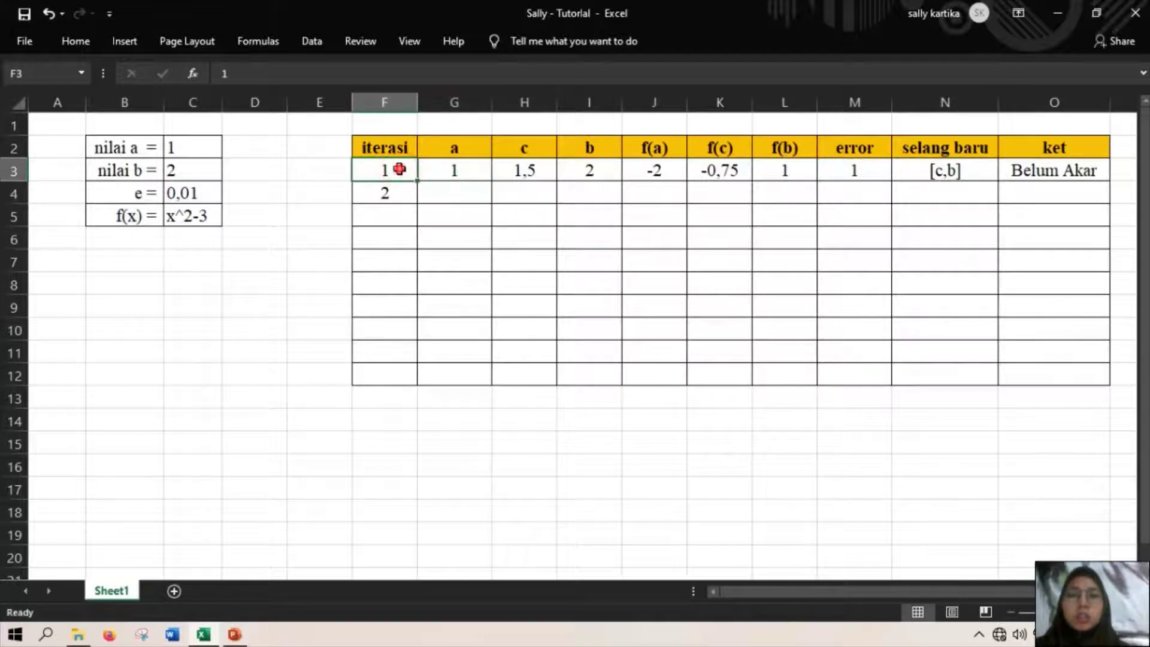
{"action": "left_click_drag", "start_coordinate": [399, 169], "coordinate": [398, 381]}
{"action": "left_click", "coordinate": [459, 190]}
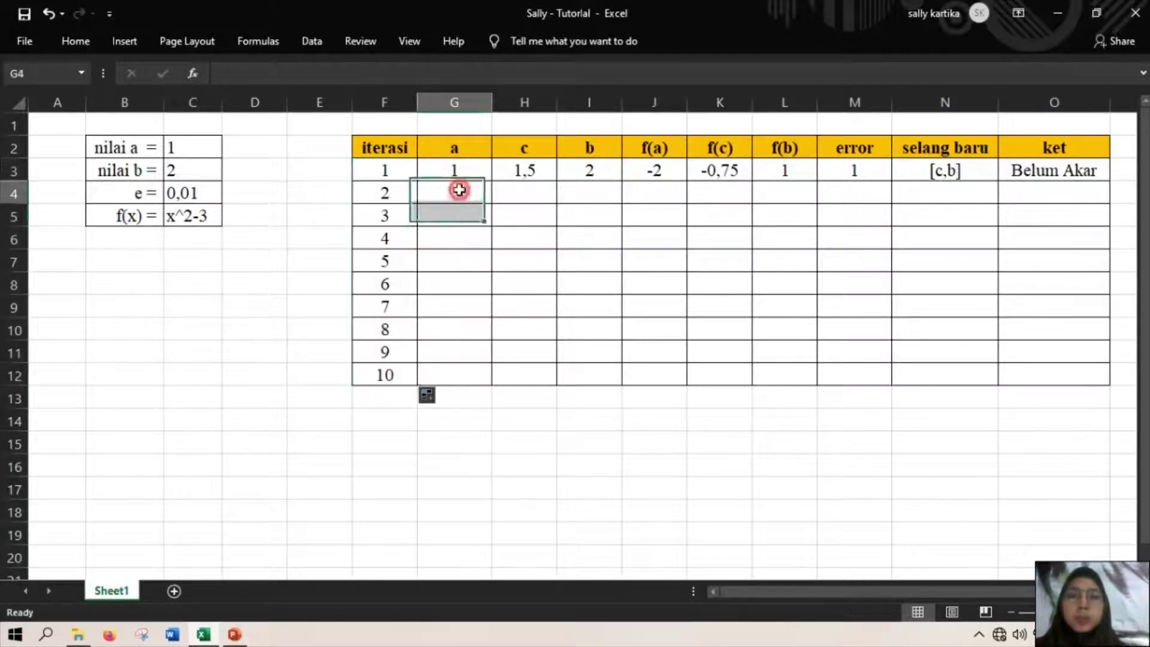
{"action": "left_click", "coordinate": [459, 190]}
{"action": "key", "text": "BackSpace"}
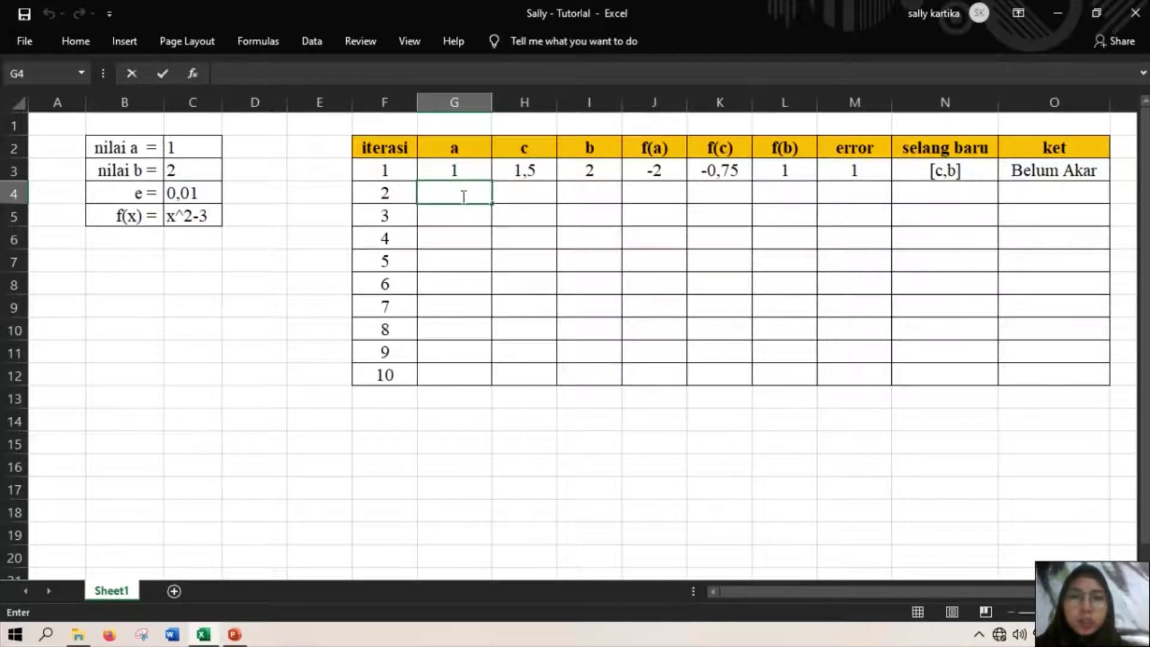
Start G4's formula with =IF((J3*K3)<0;G3 for iteration 2's a
{"action": "type", "text": "="}
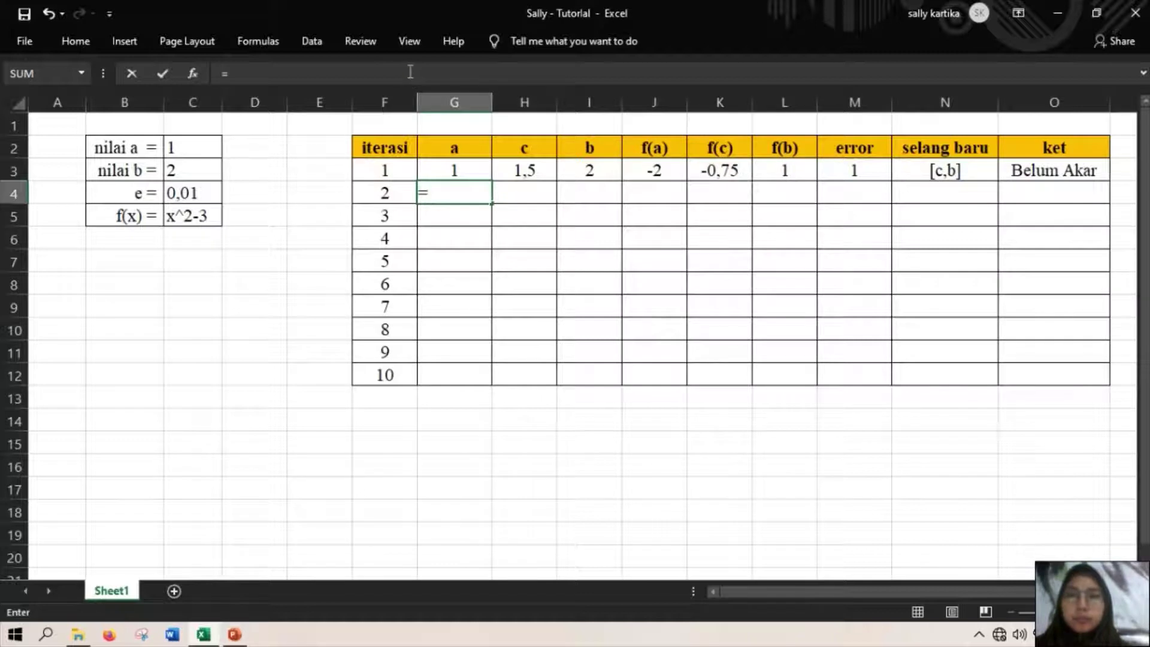
{"action": "type", "text": "I"}
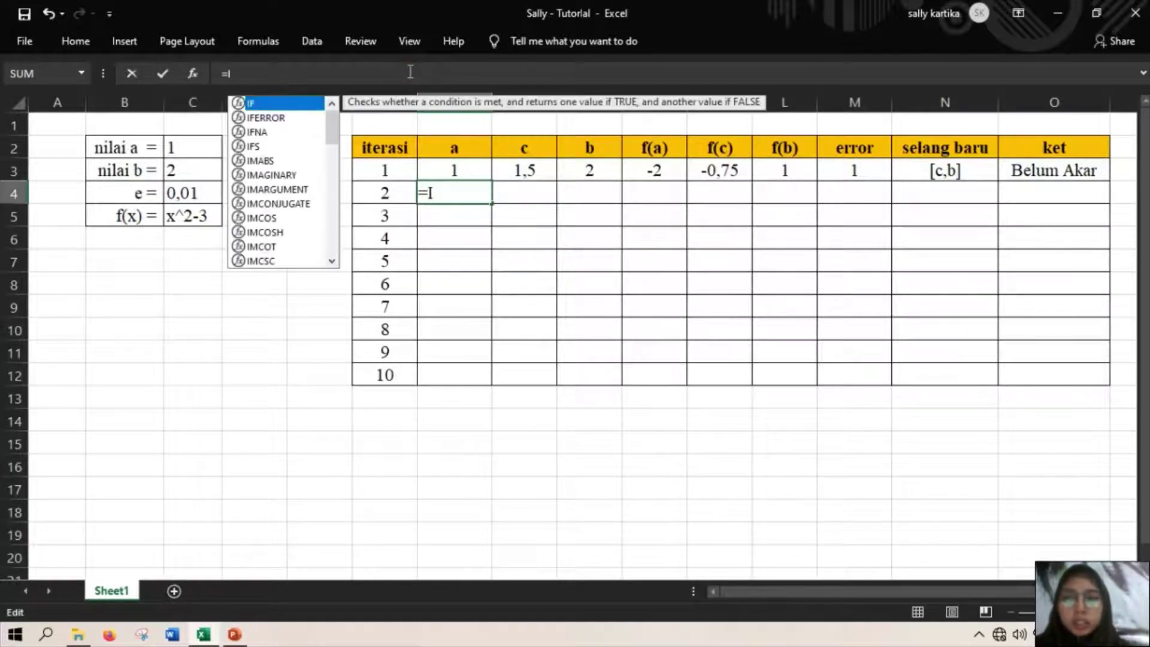
{"action": "type", "text": "F"}
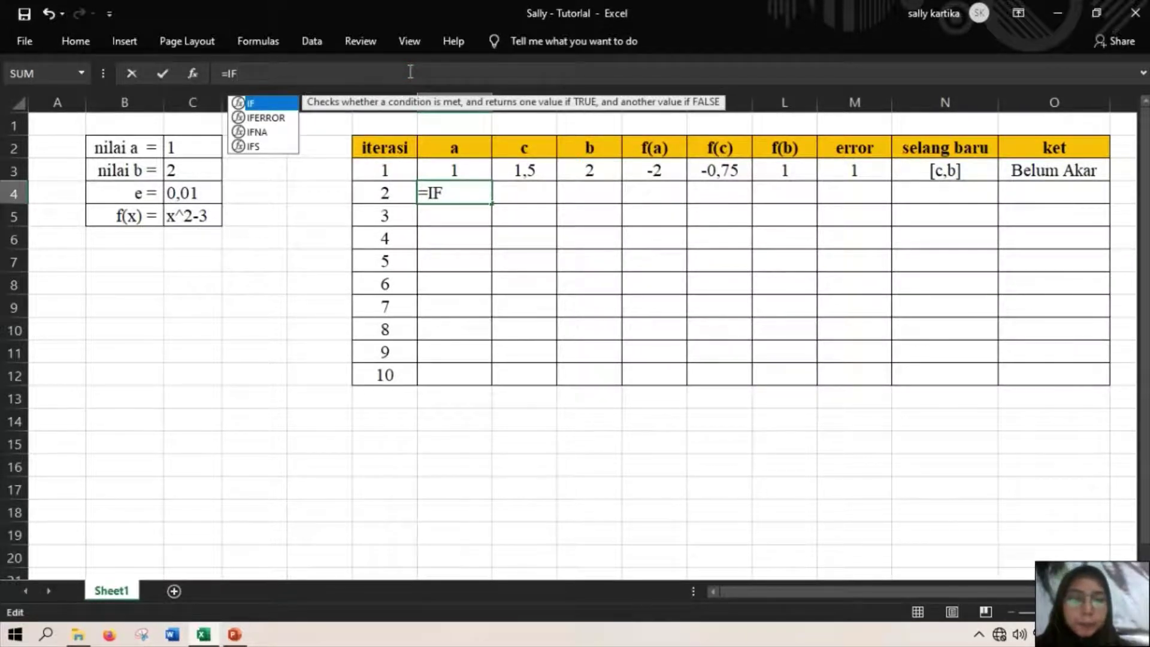
{"action": "type", "text": "(("}
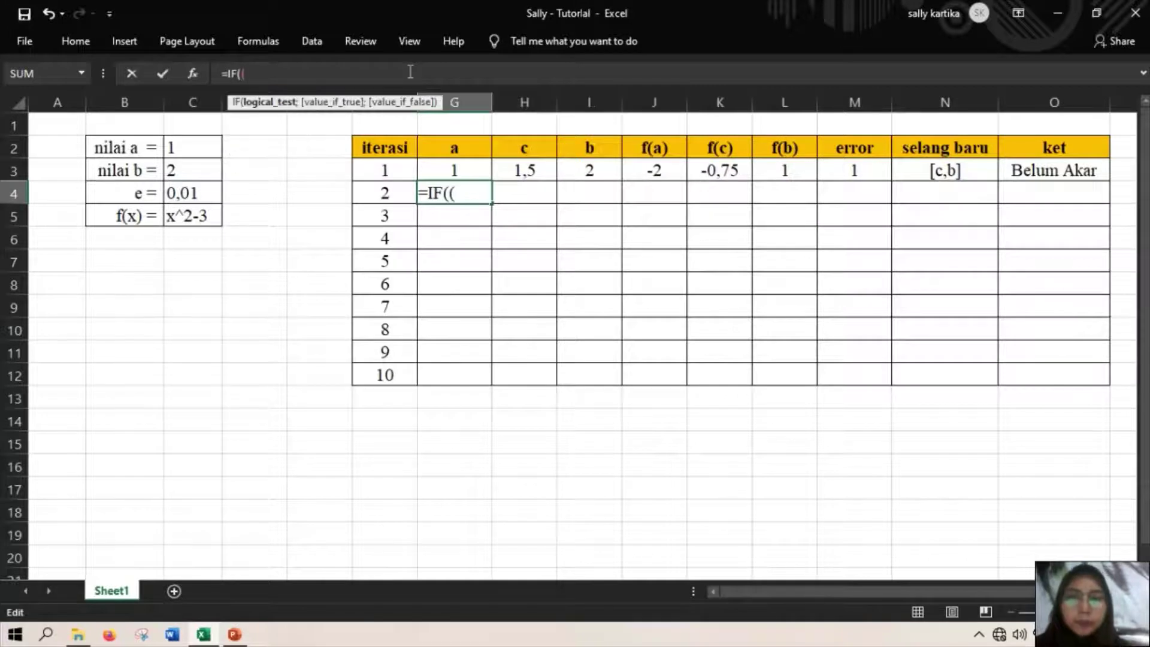
{"action": "left_click", "coordinate": [664, 172]}
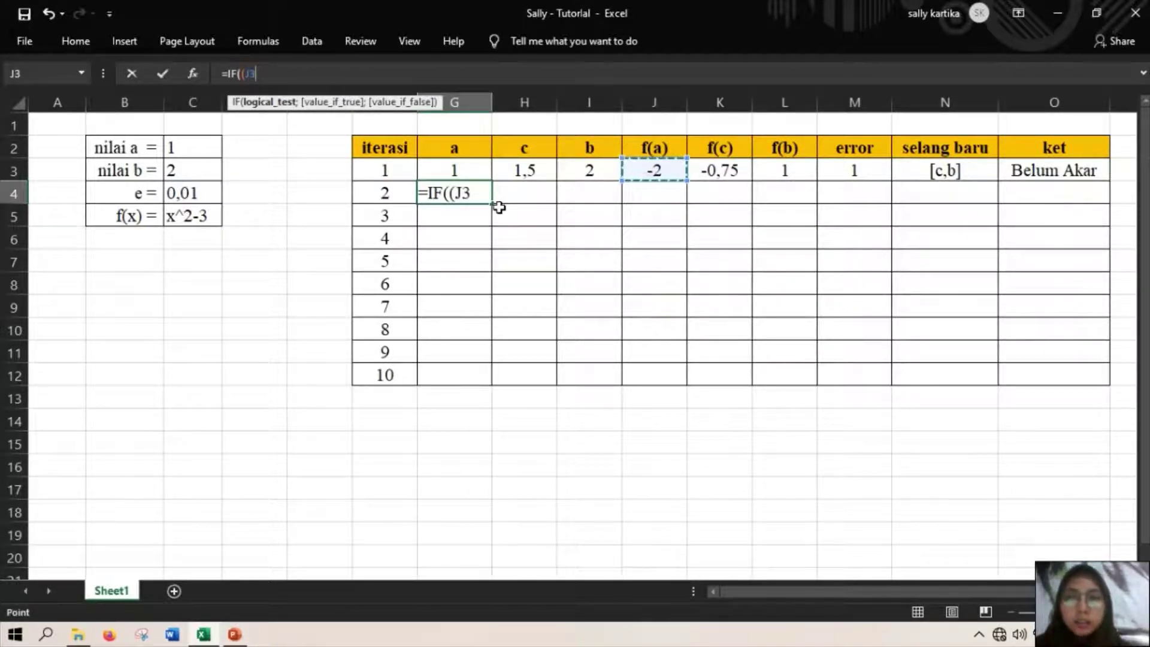
{"action": "type", "text": "*"}
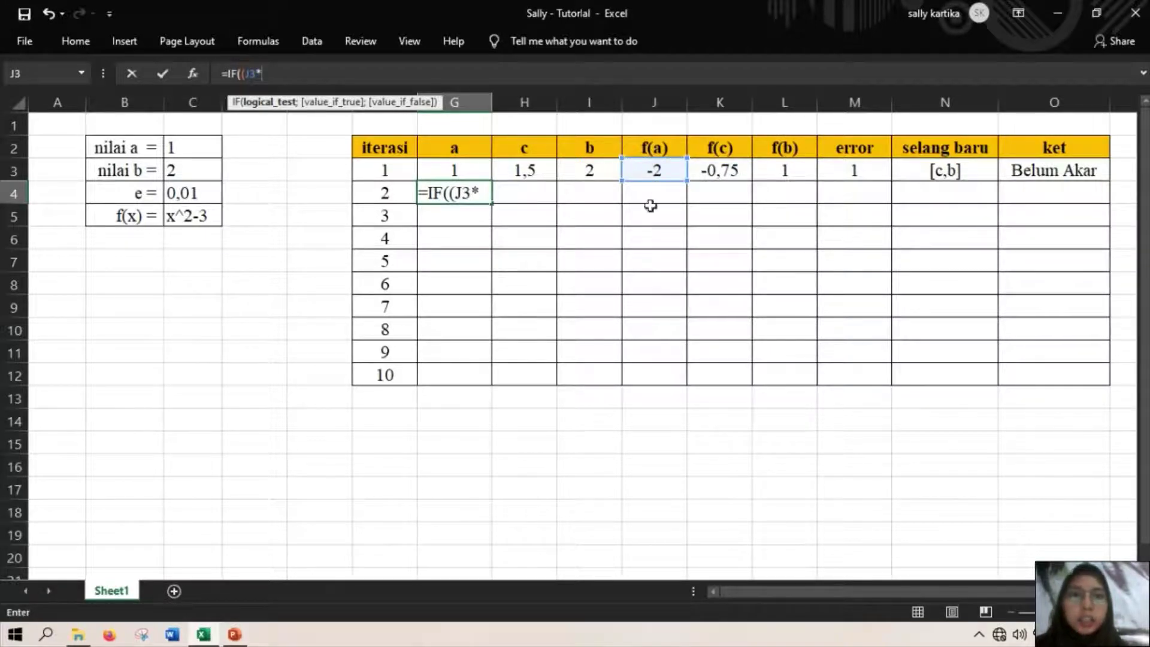
{"action": "left_click", "coordinate": [743, 163]}
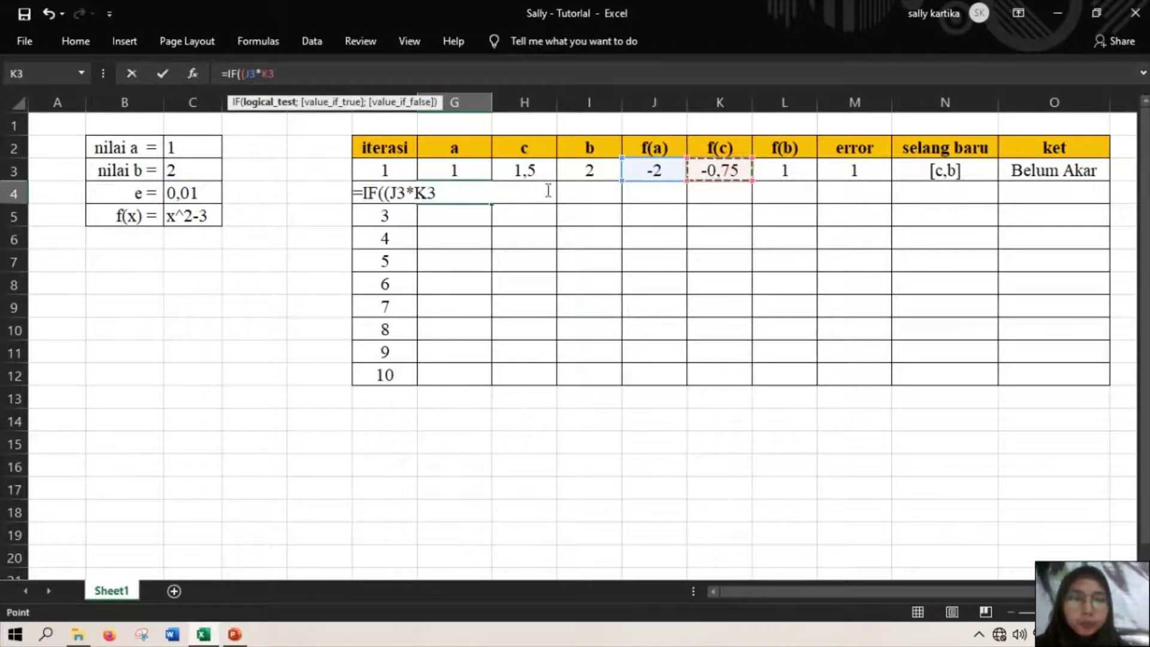
{"action": "type", "text": ")"}
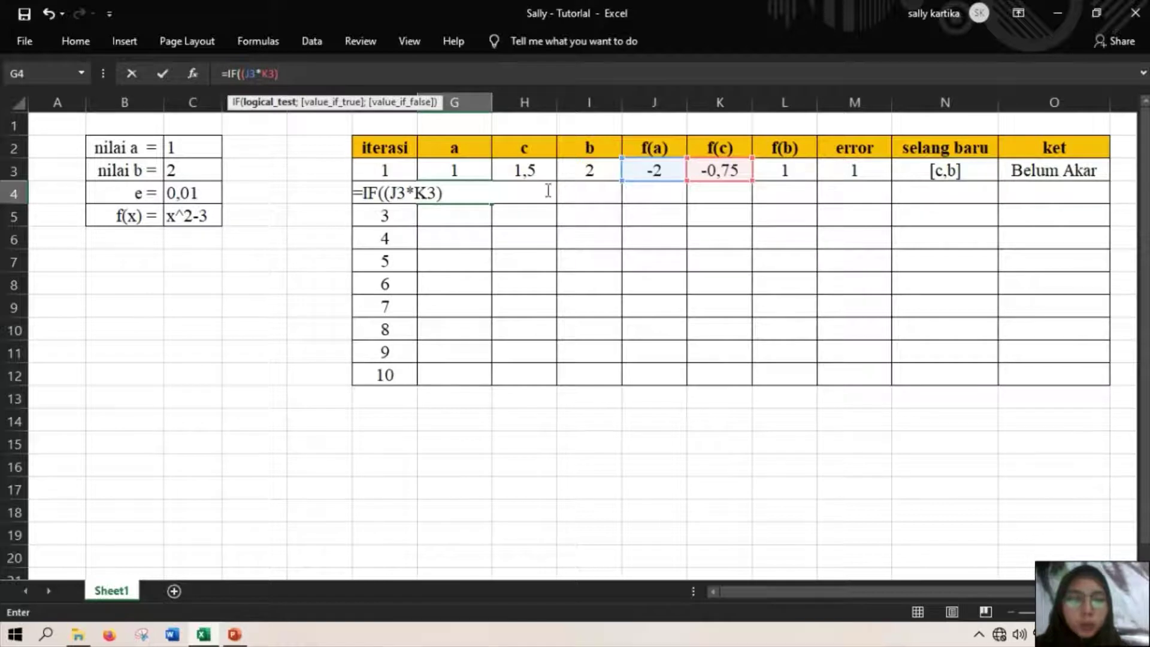
{"action": "type", "text": "<0"}
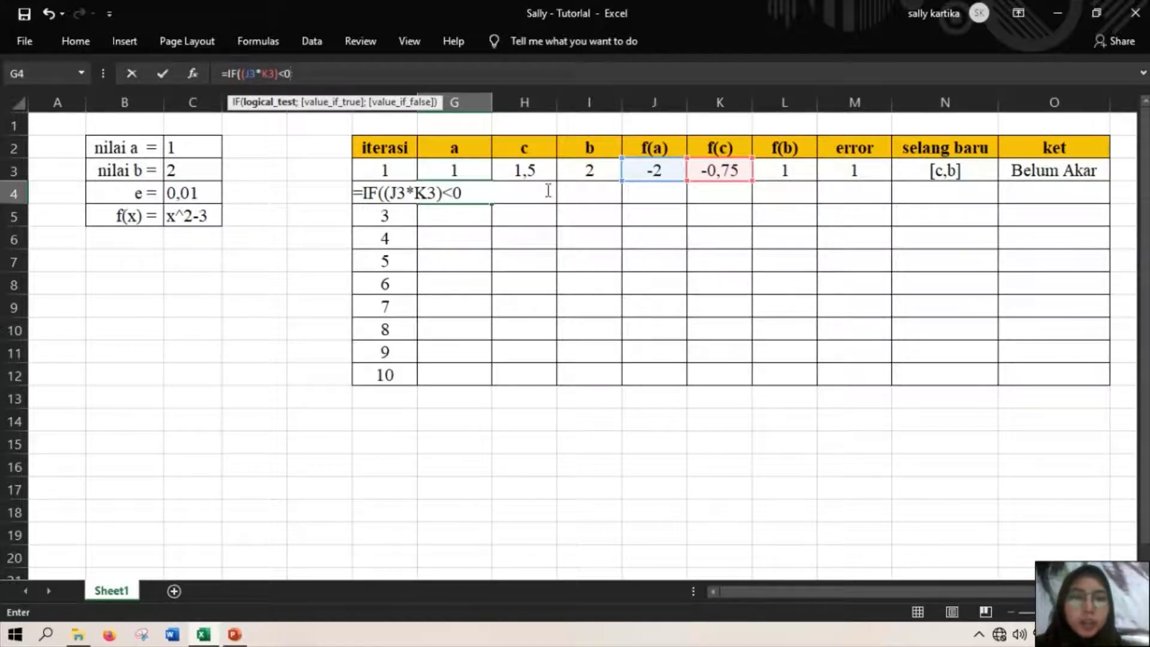
{"action": "type", "text": ";"}
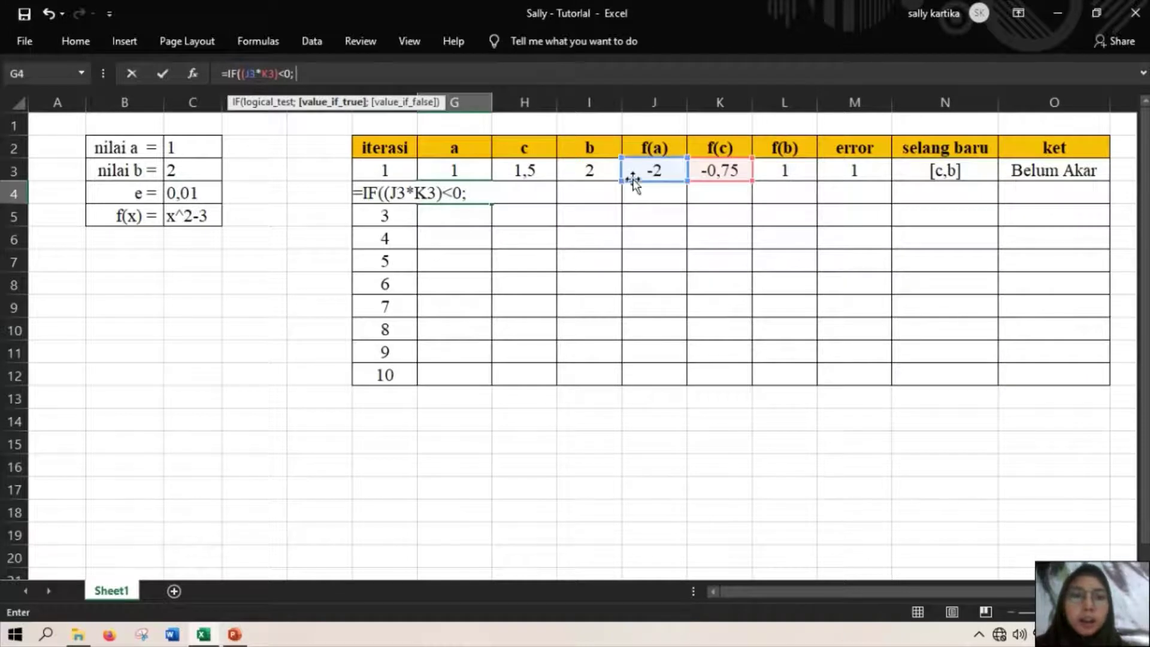
{"action": "left_click", "coordinate": [470, 172]}
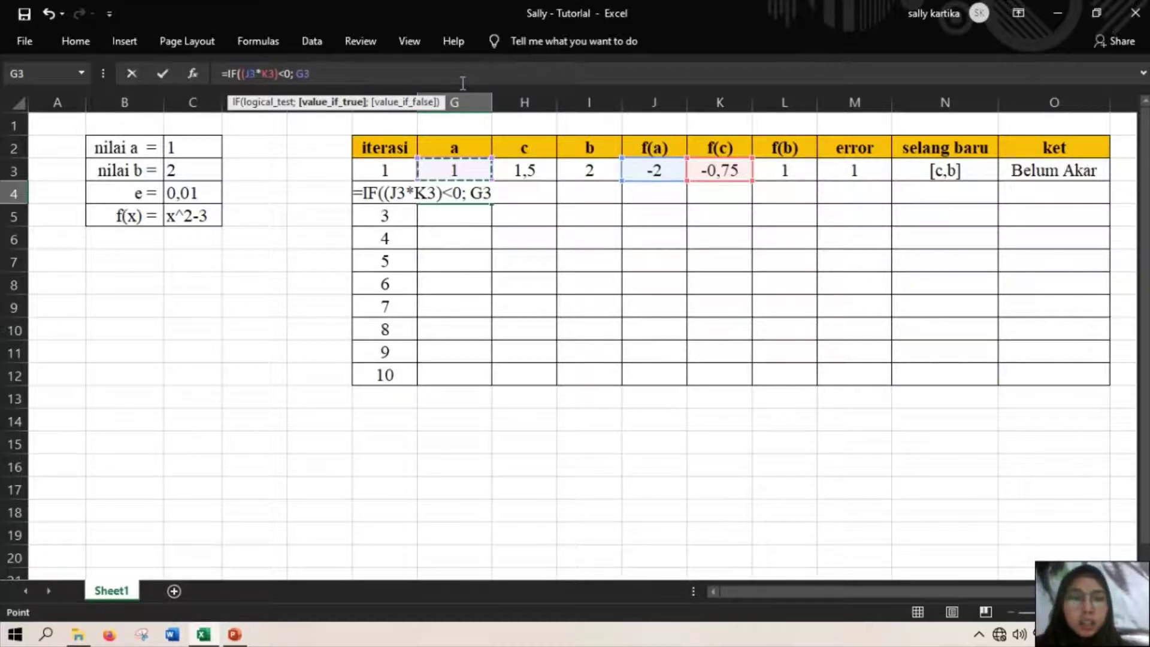
Add the nested IF(J3*K3>0;H3) branch and commit, giving a = 1,5
{"action": "type", "text": "; "}
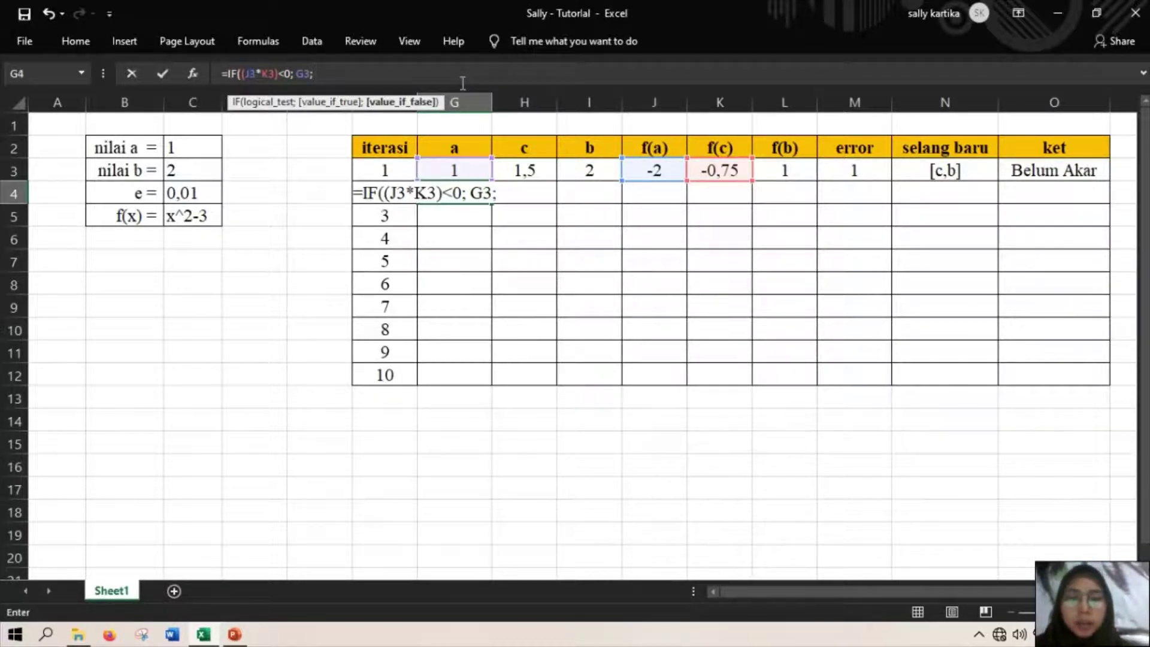
{"action": "type", "text": "IF"}
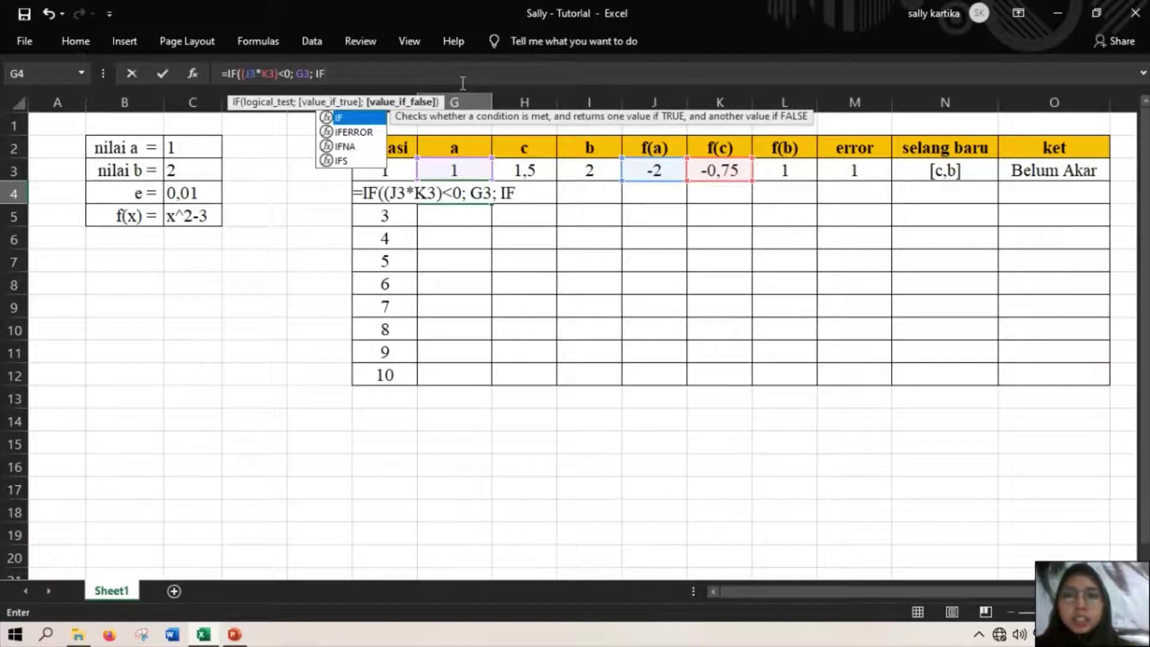
{"action": "type", "text": "("}
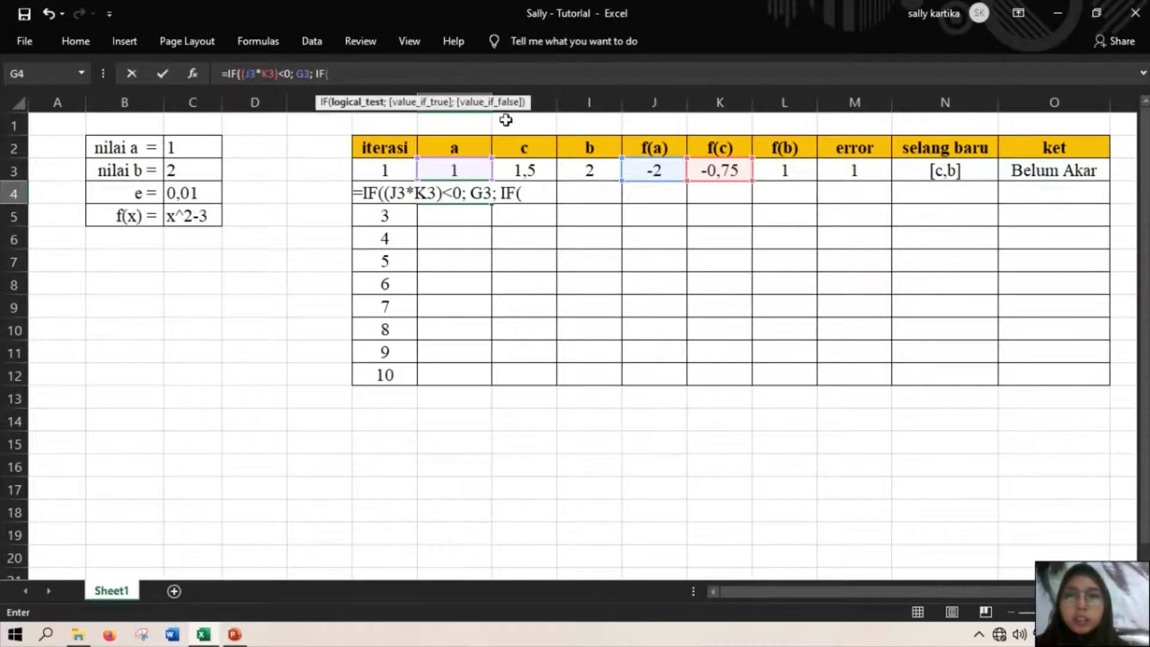
{"action": "left_click", "coordinate": [662, 170]}
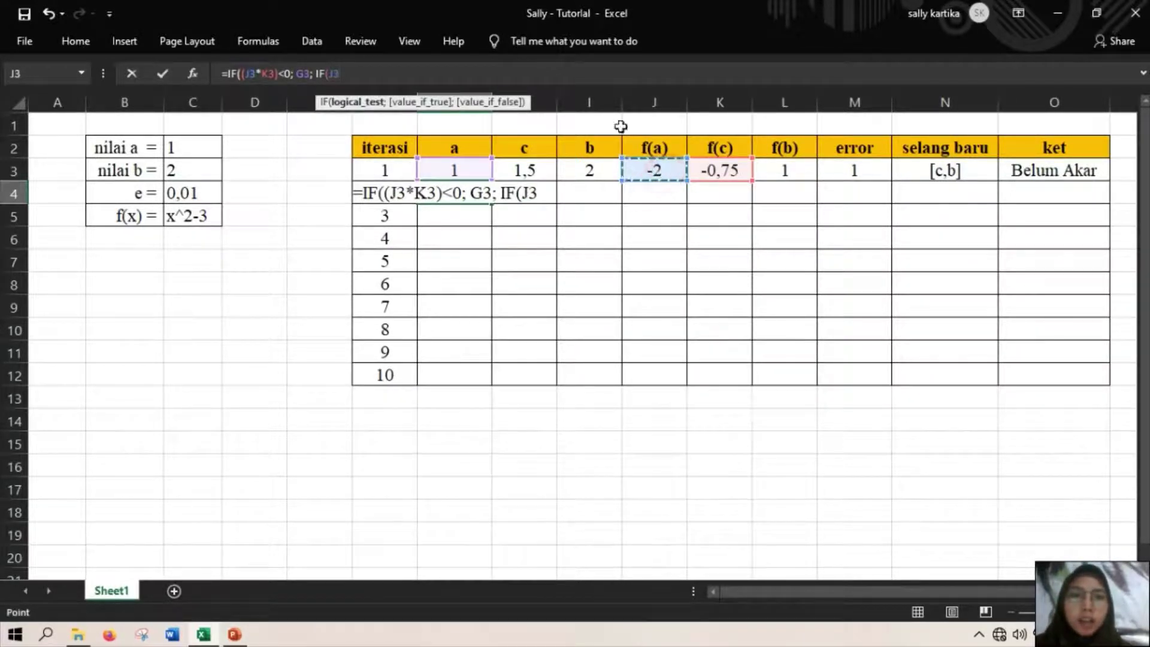
{"action": "type", "text": "*"}
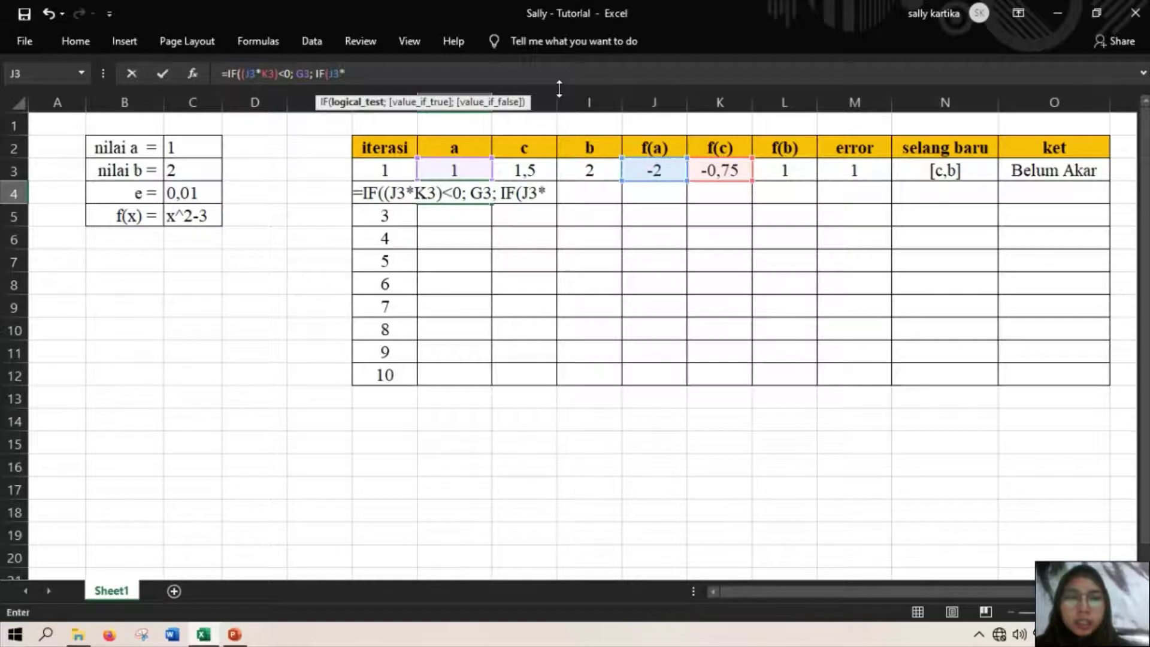
{"action": "left_click", "coordinate": [723, 170]}
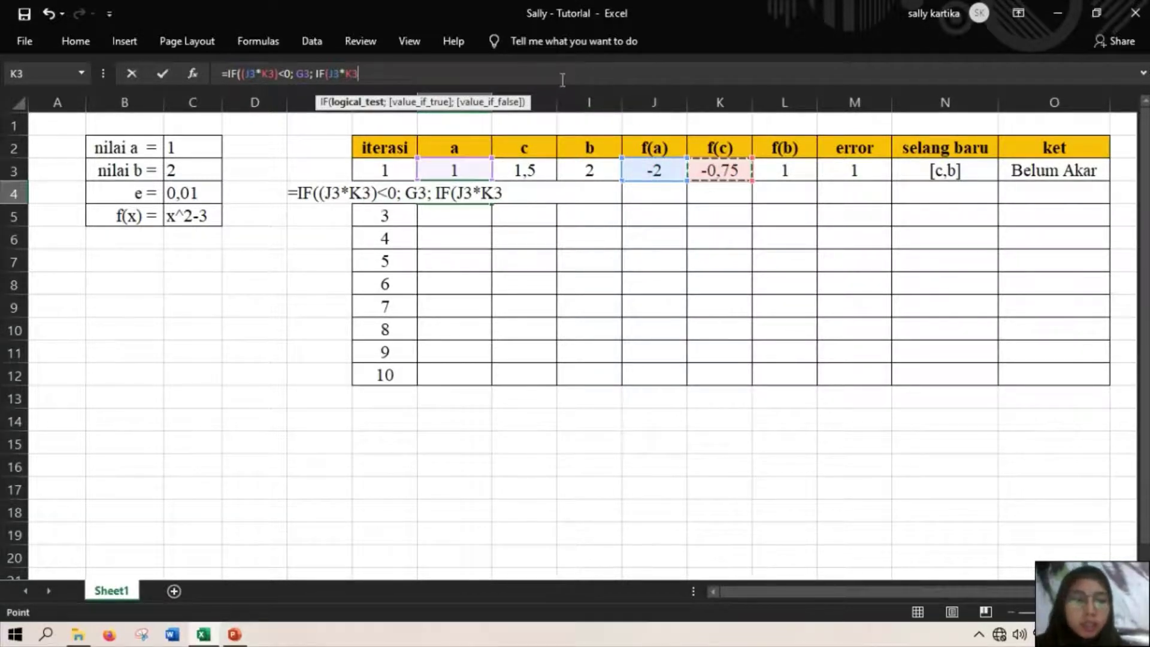
{"action": "type", "text": ">"}
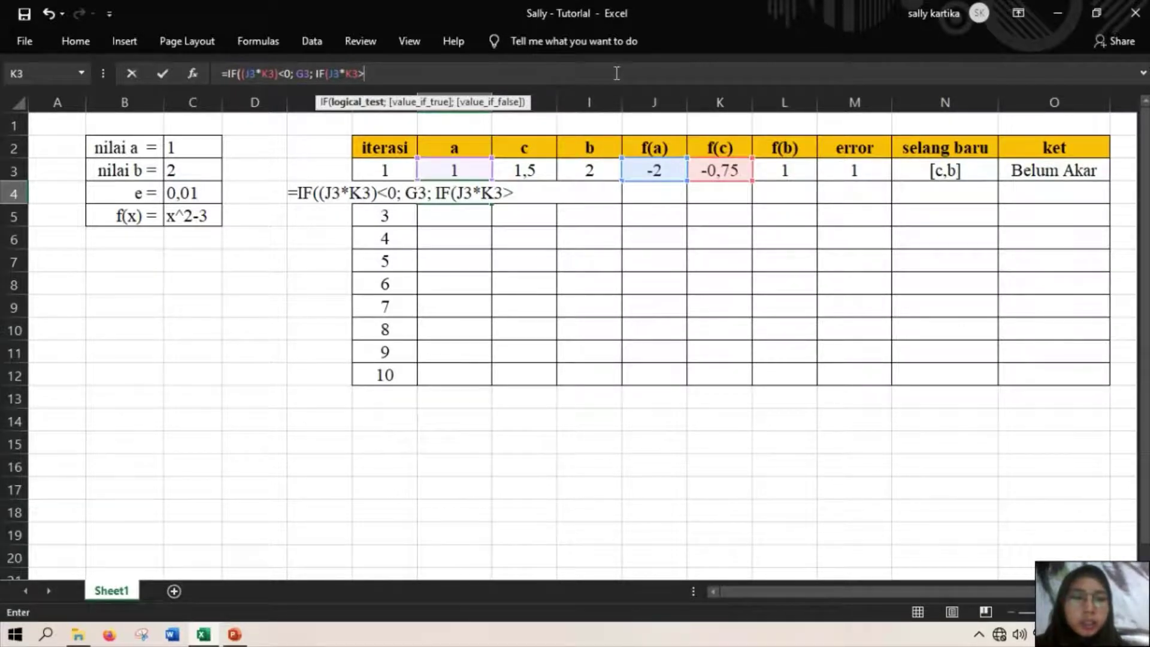
{"action": "type", "text": "0"}
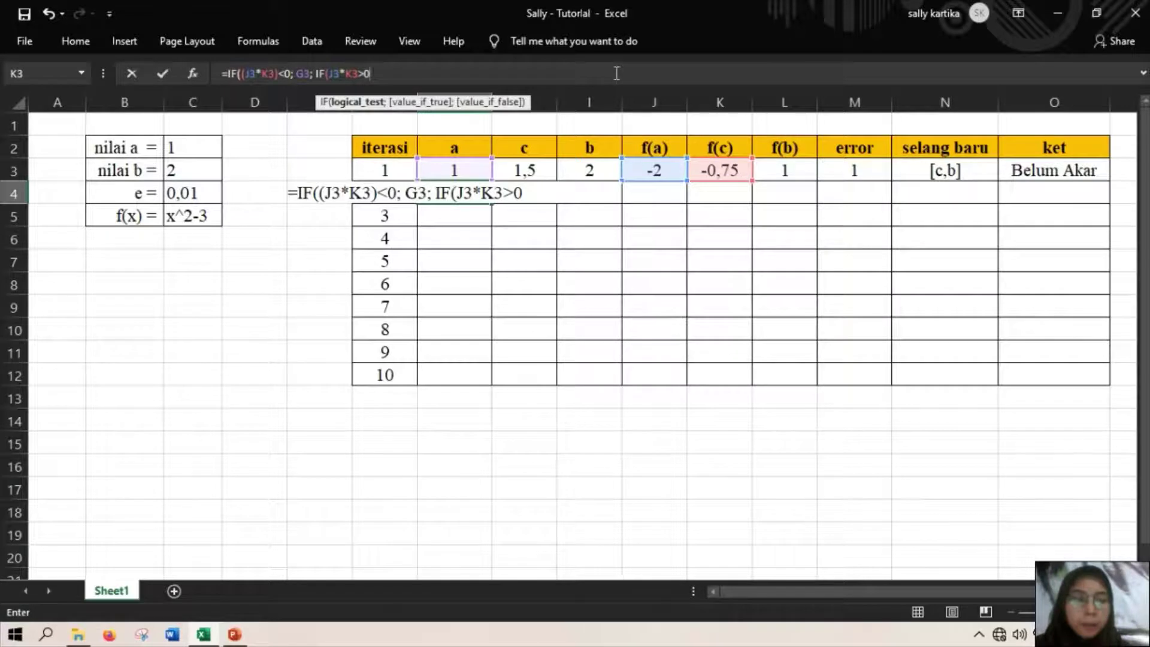
{"action": "type", "text": ";"}
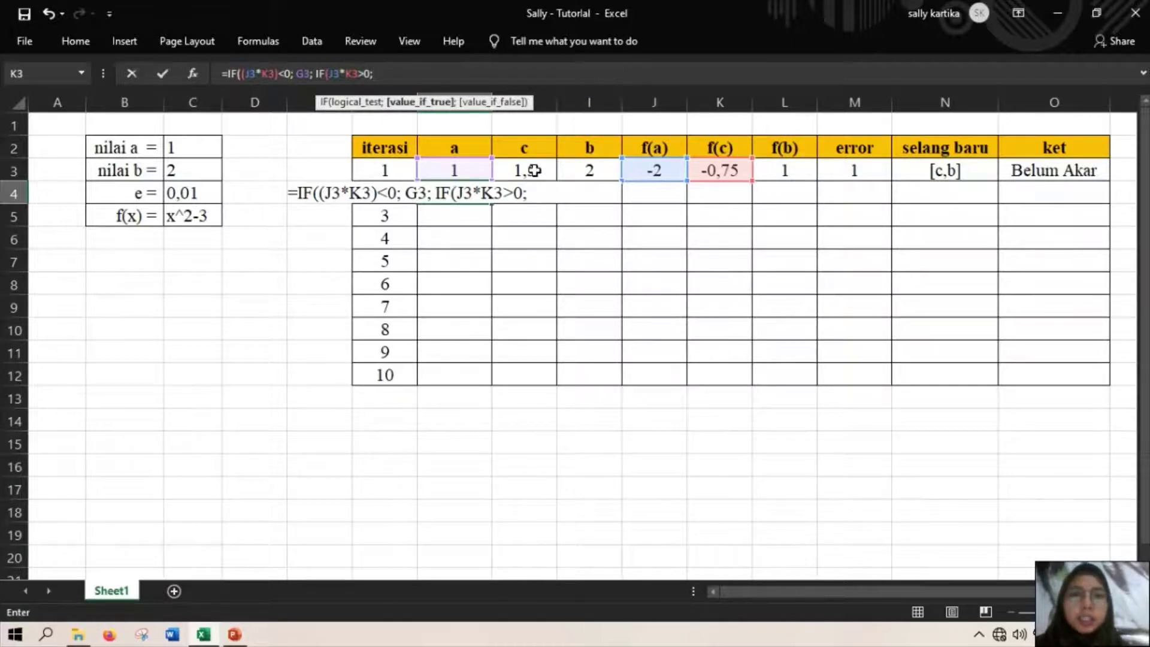
{"action": "left_click", "coordinate": [533, 170]}
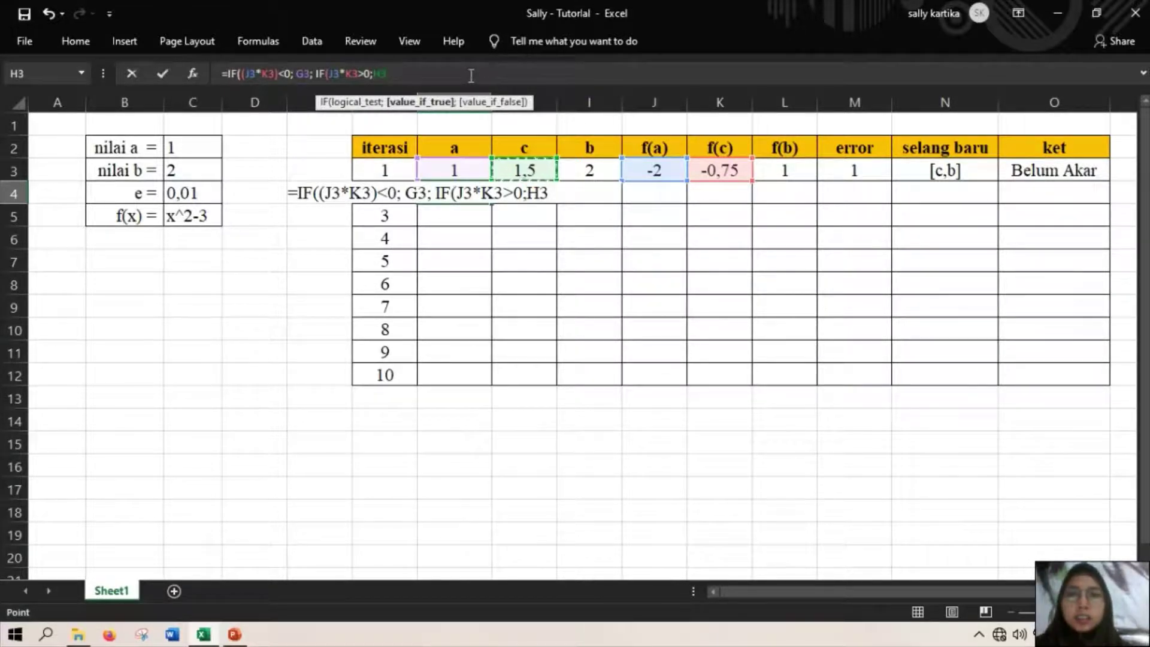
{"action": "type", "text": "))"}
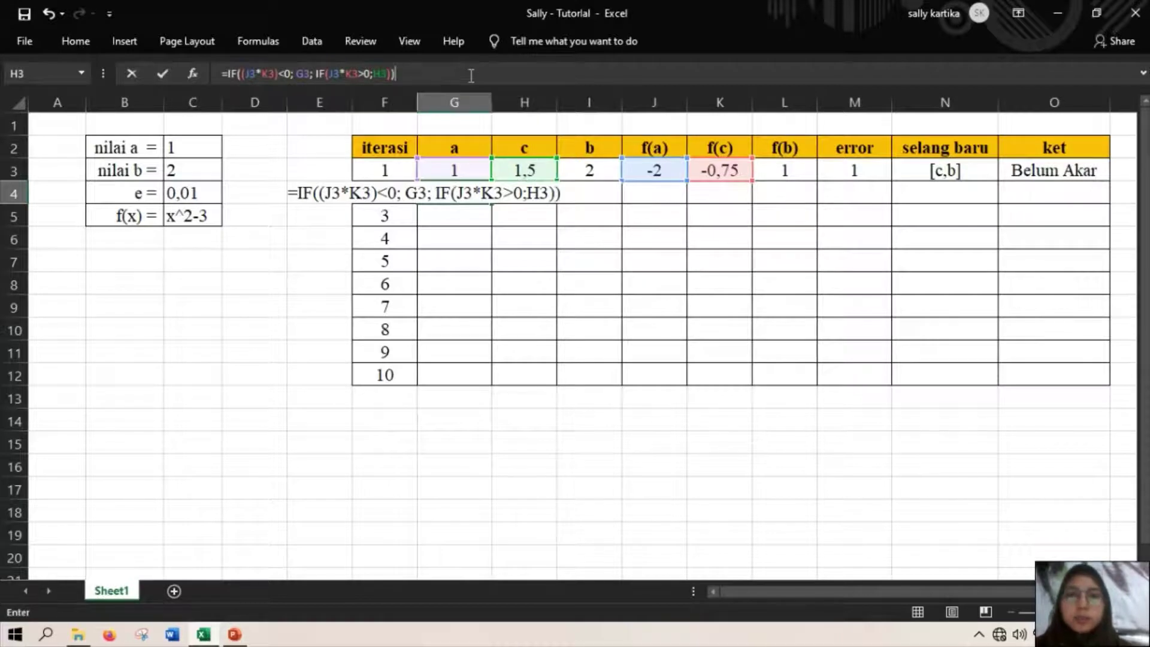
{"action": "key", "text": "Return"}
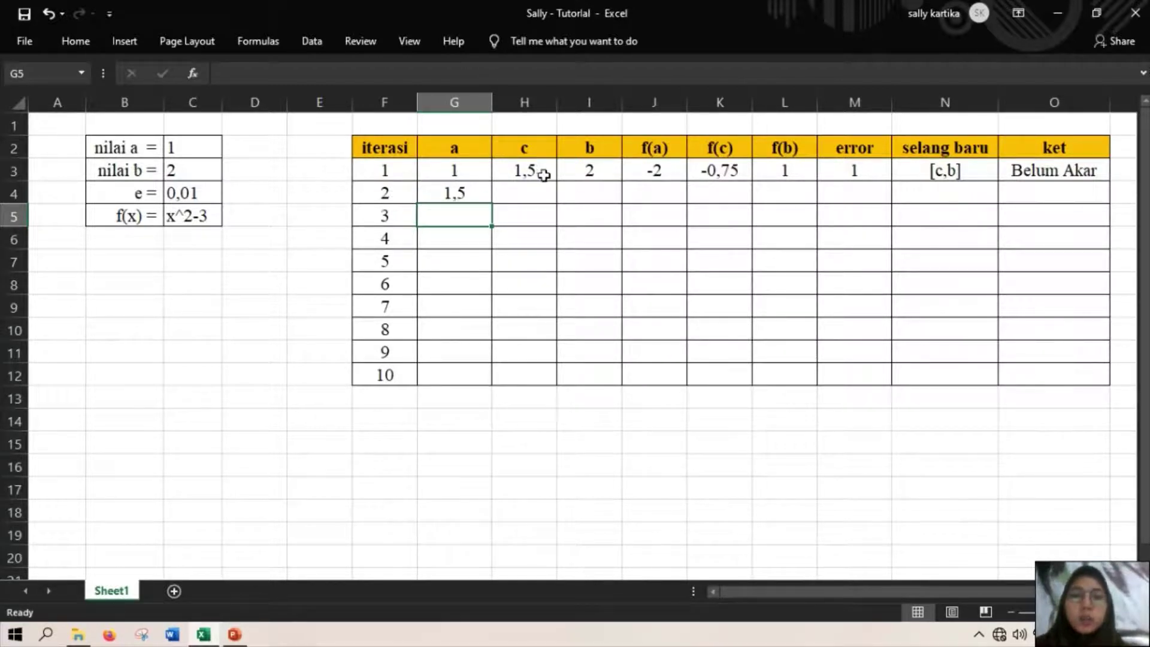
Start I4's formula with =IF((L3*K3)<0;I3 for iteration 2's b
{"action": "double_click", "coordinate": [572, 188]}
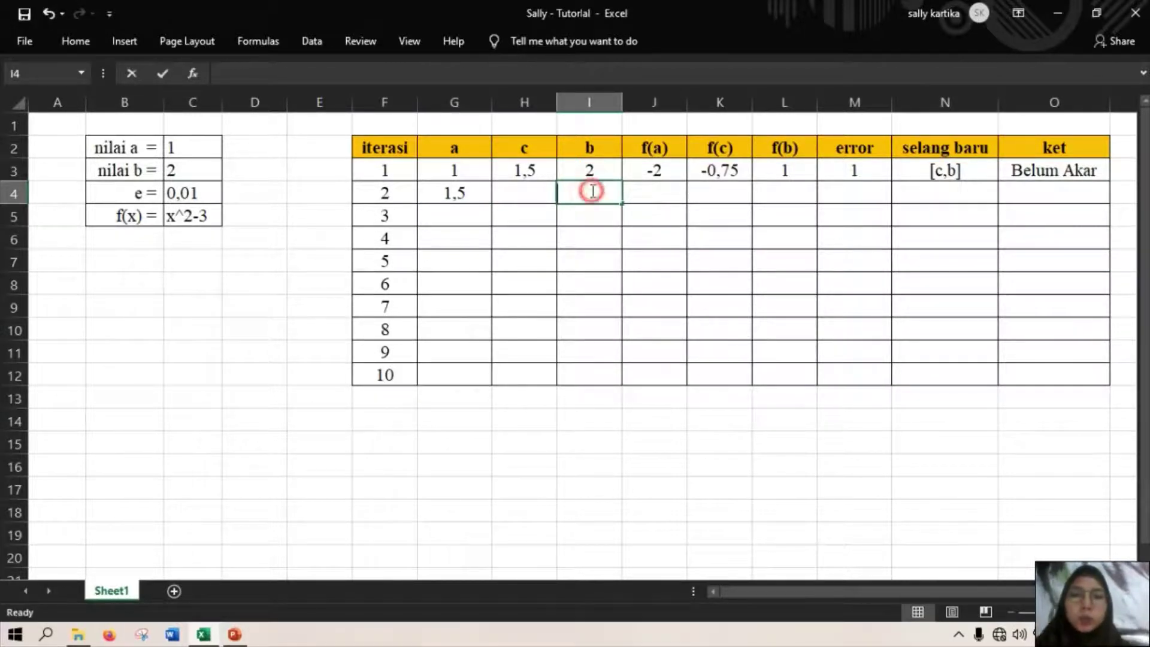
{"action": "type", "text": "=i"}
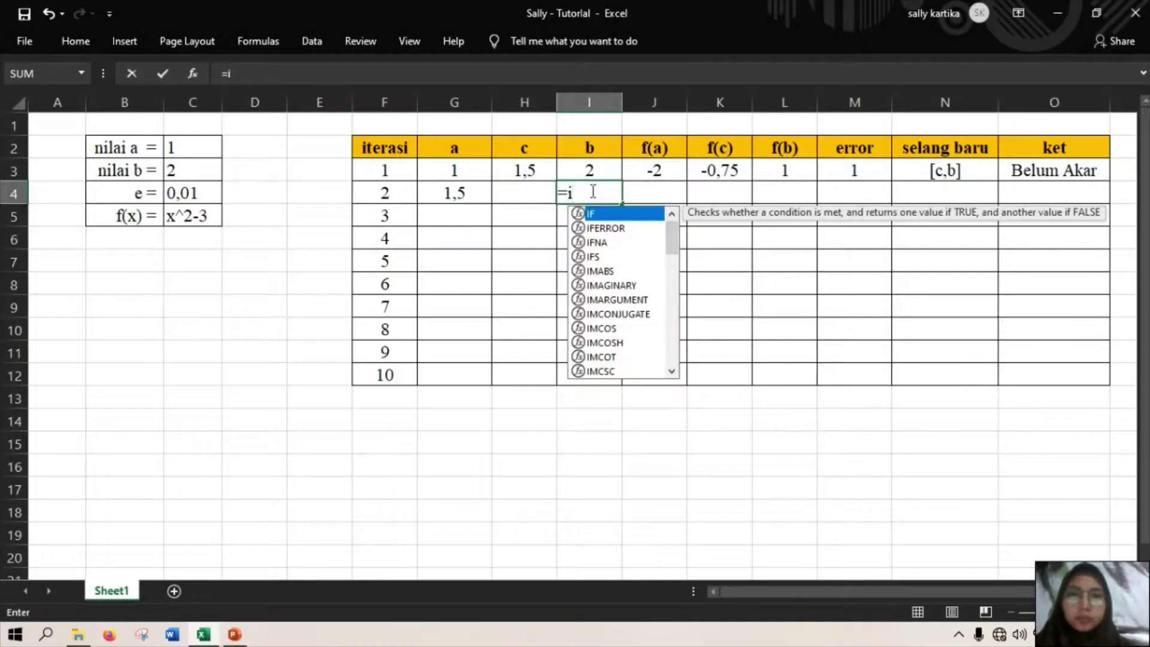
{"action": "key", "text": "BackSpace"}
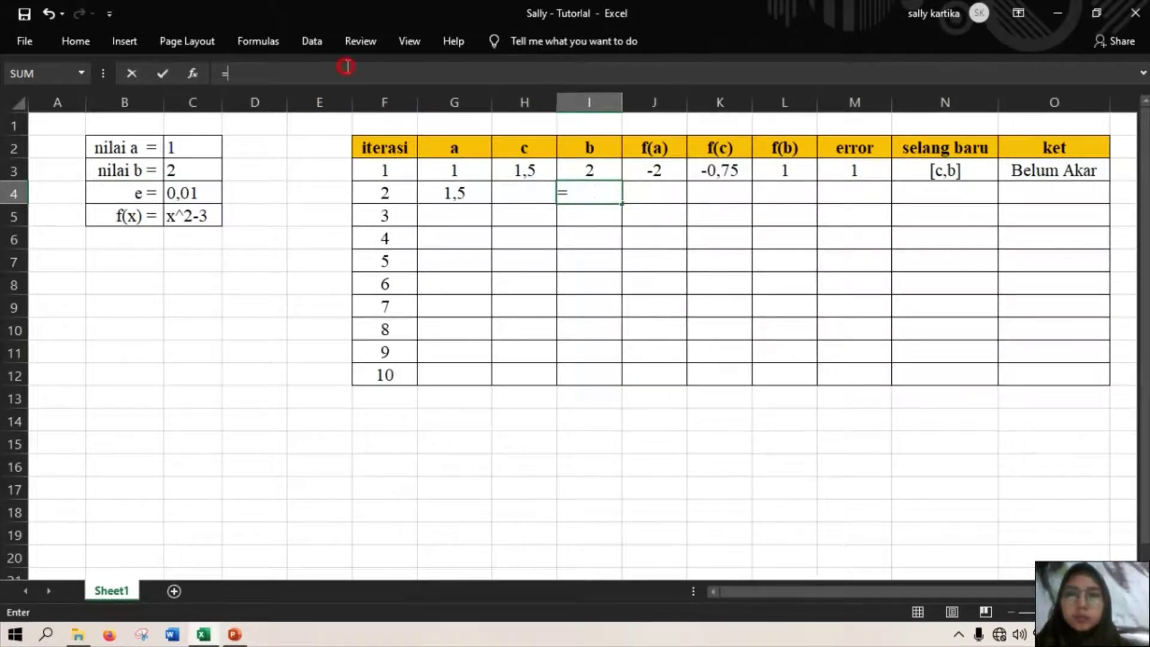
{"action": "type", "text": "IF"}
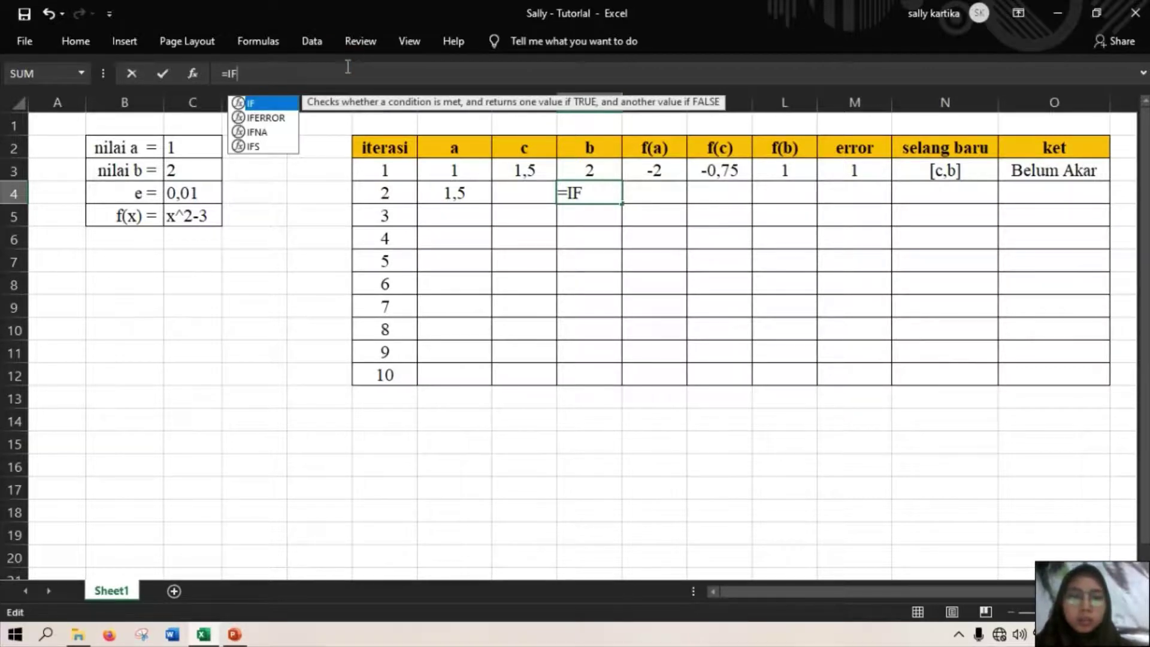
{"action": "type", "text": "(("}
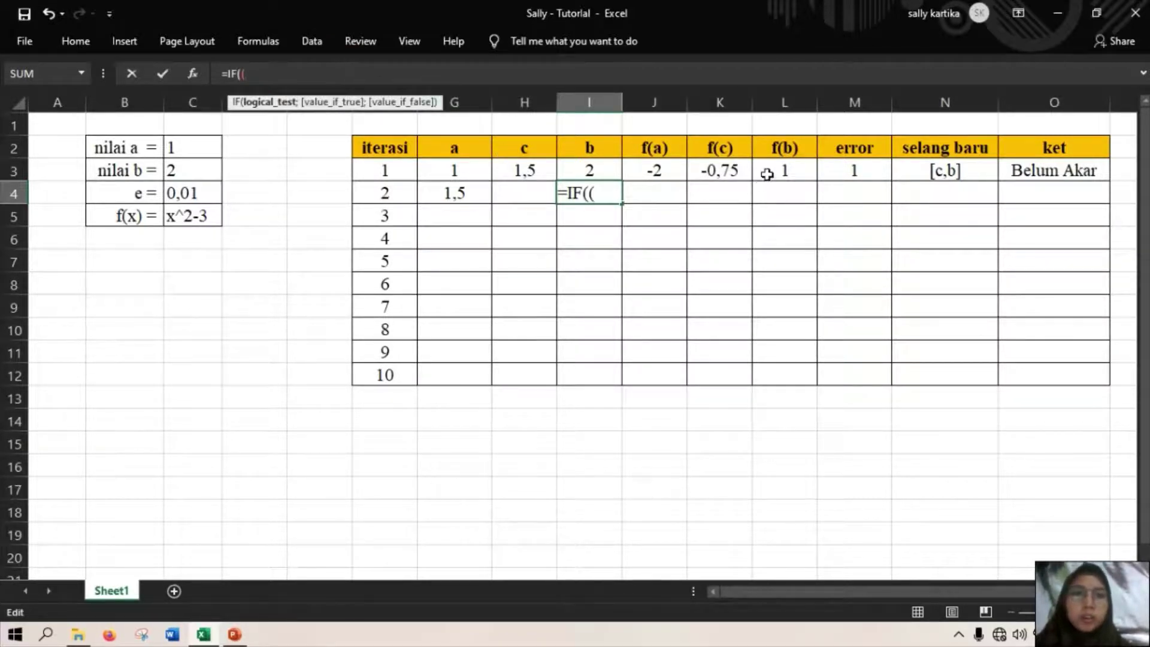
{"action": "left_click", "coordinate": [765, 172]}
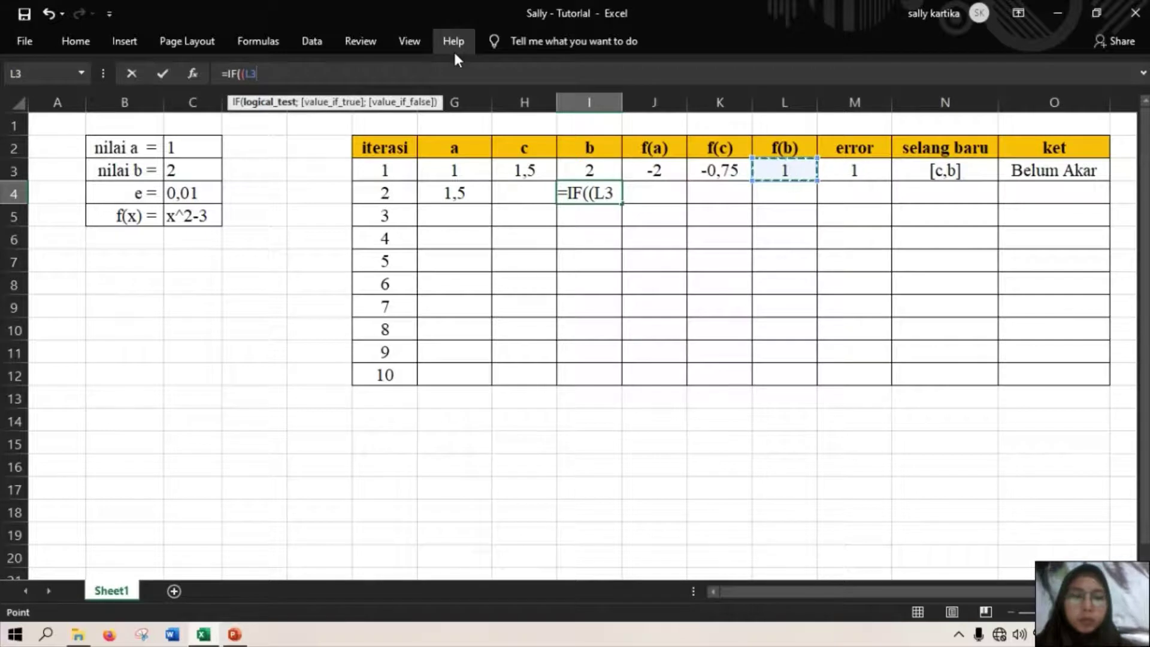
{"action": "type", "text": "*"}
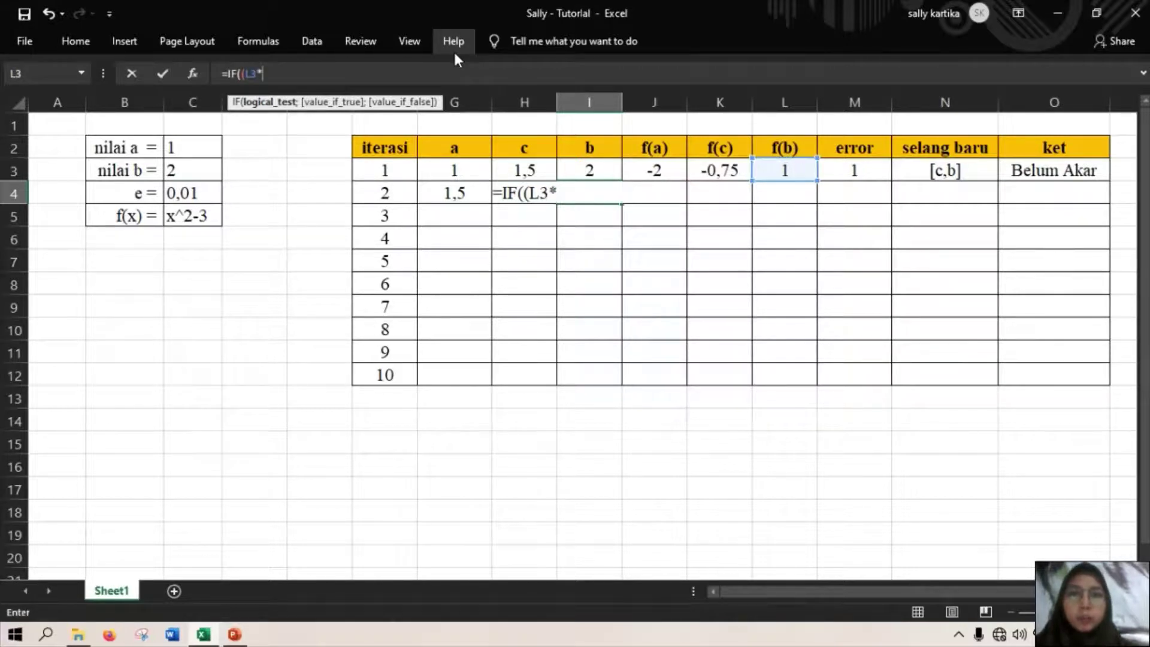
{"action": "left_click", "coordinate": [729, 174]}
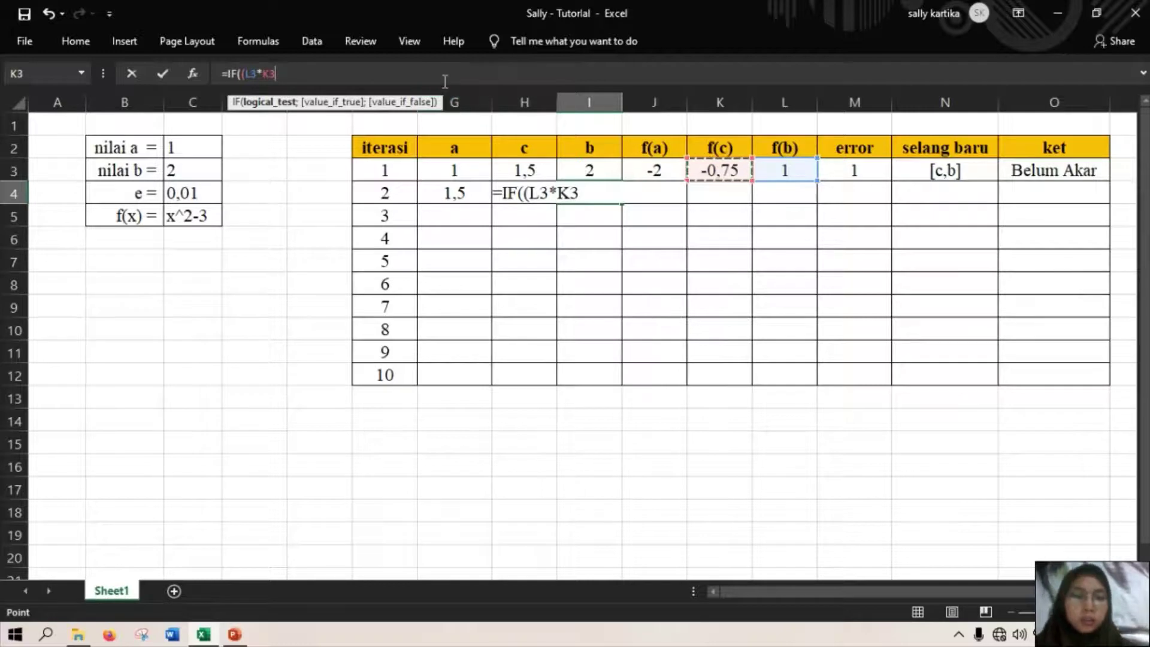
{"action": "type", "text": ")<0"}
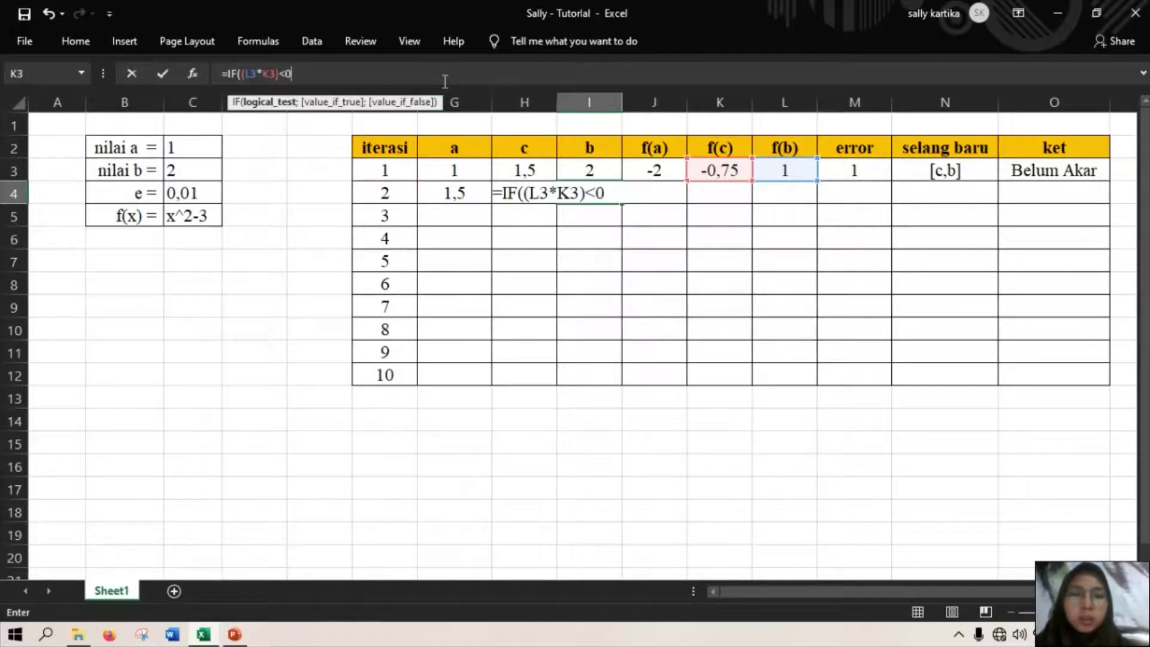
{"action": "type", "text": ";"}
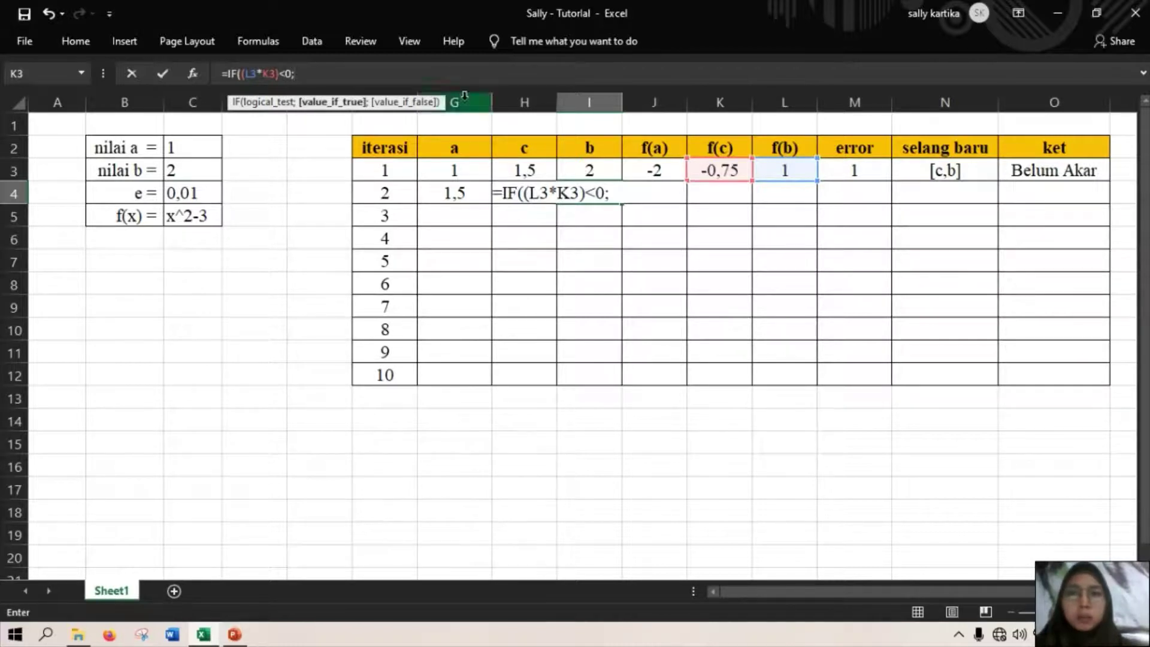
{"action": "left_click", "coordinate": [591, 171]}
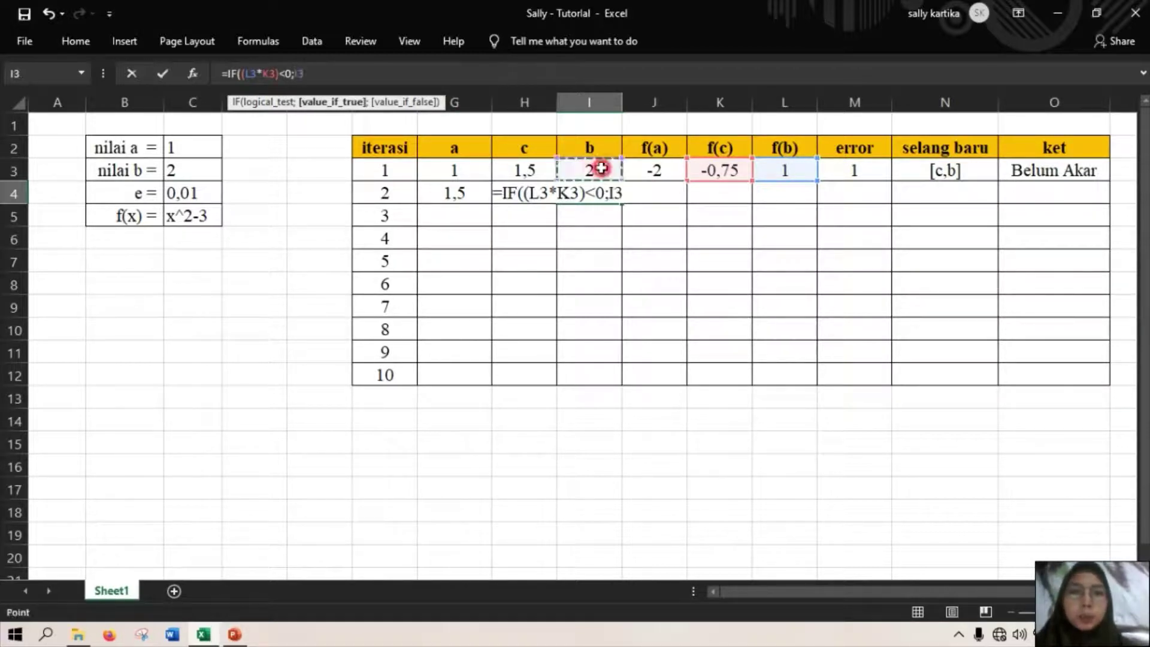
Add the nested IF(L3*K3>0;H3) branch and commit, so b shows 2
{"action": "type", "text": ";"}
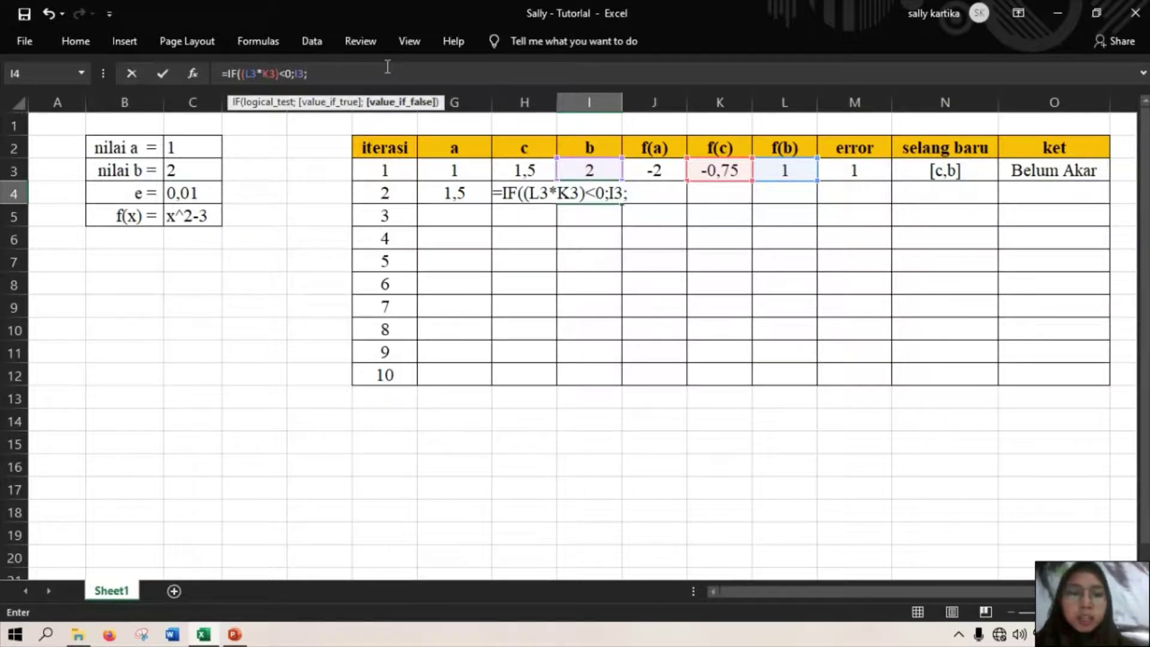
{"action": "type", "text": " IF"}
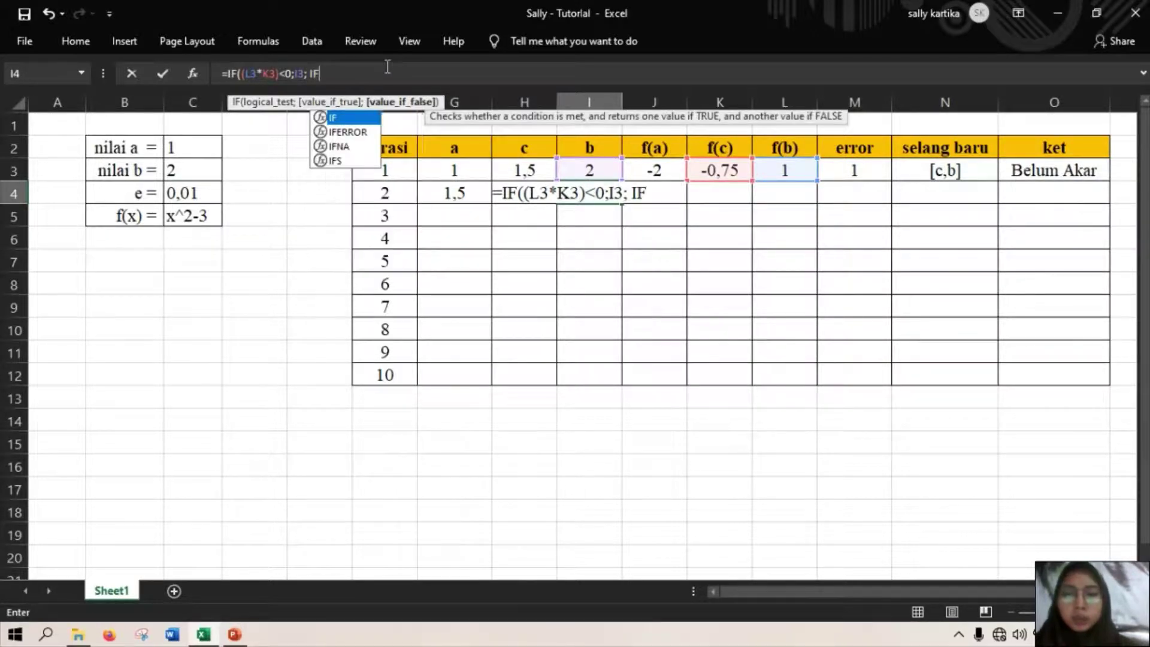
{"action": "type", "text": "("}
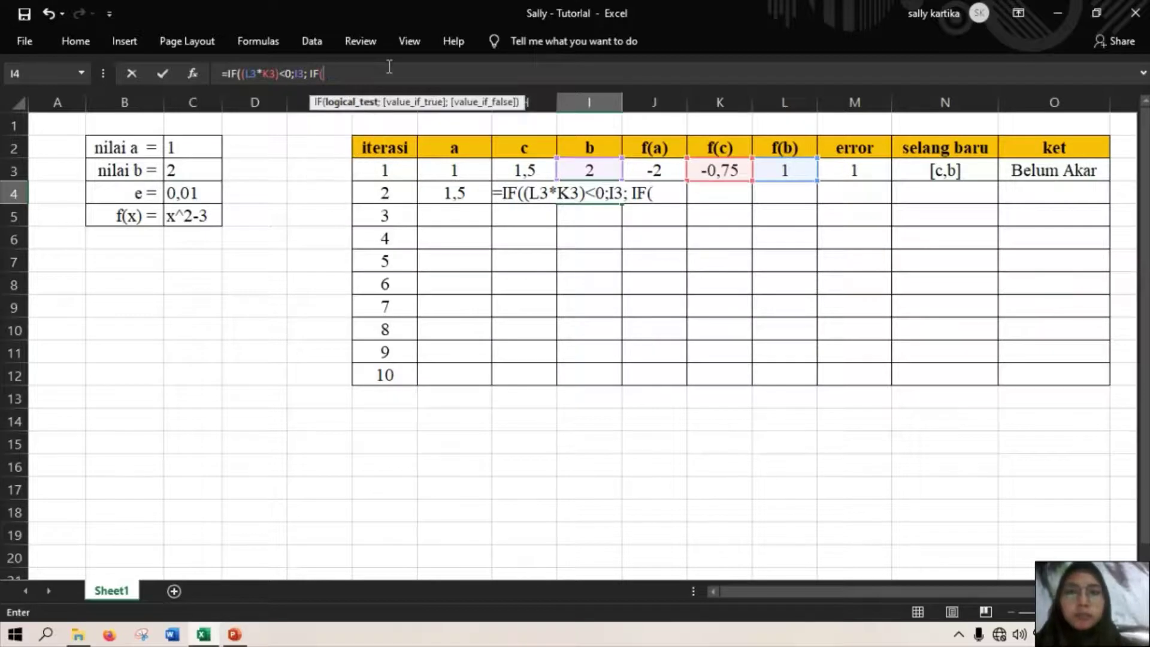
{"action": "left_click", "coordinate": [781, 170]}
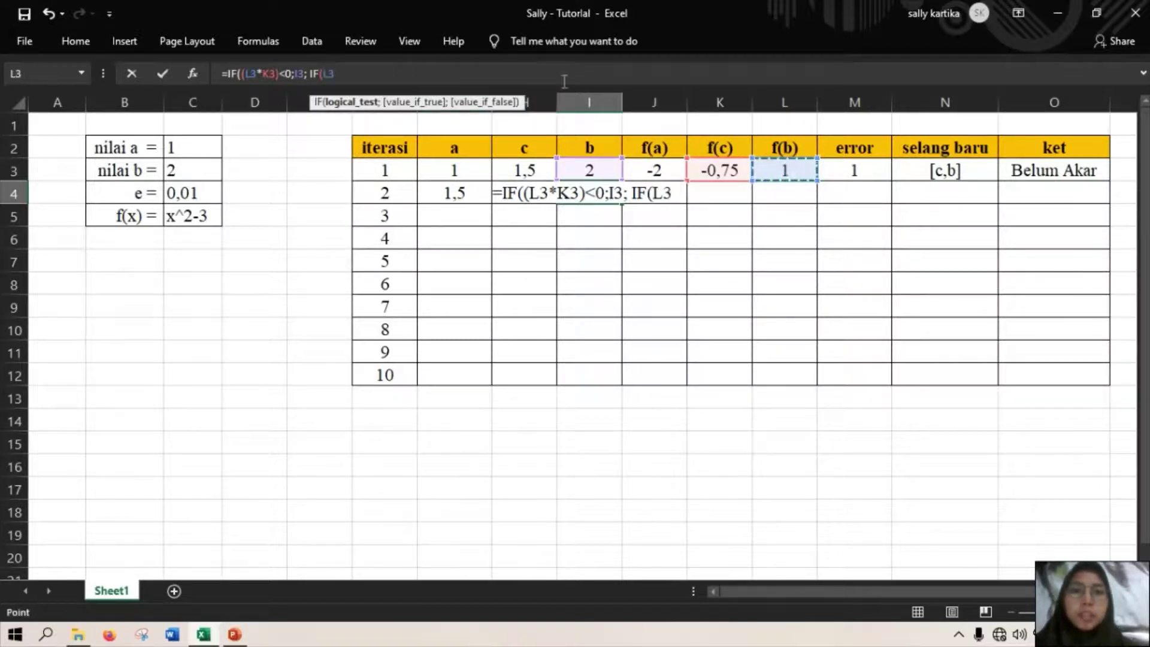
{"action": "type", "text": "*"}
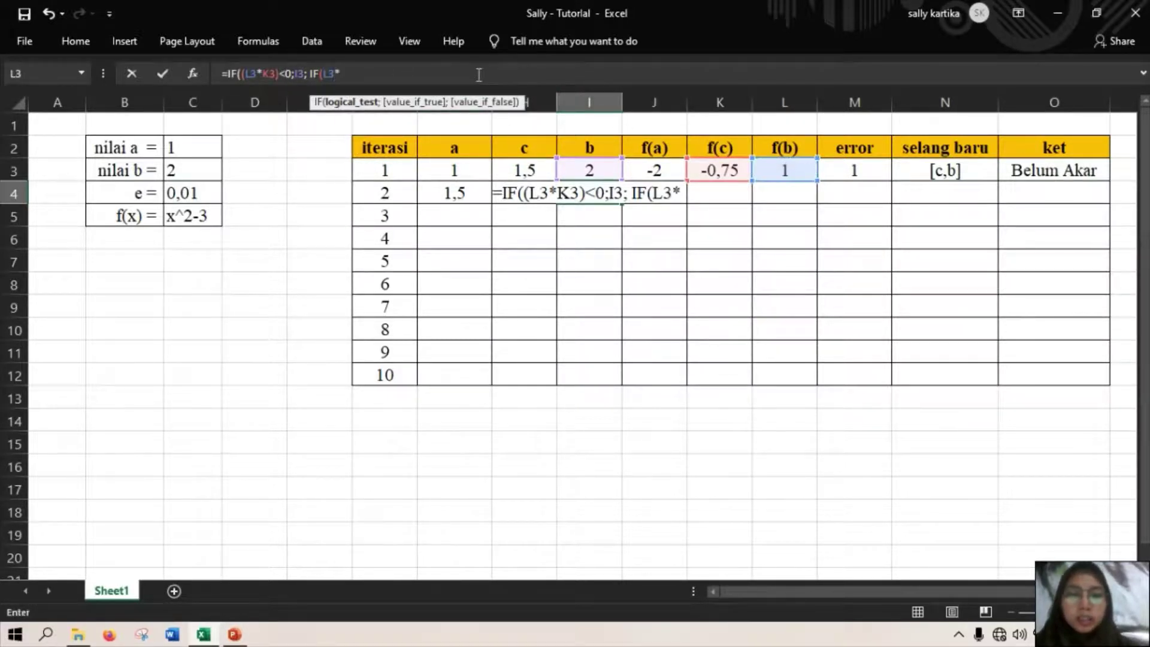
{"action": "left_click", "coordinate": [729, 172]}
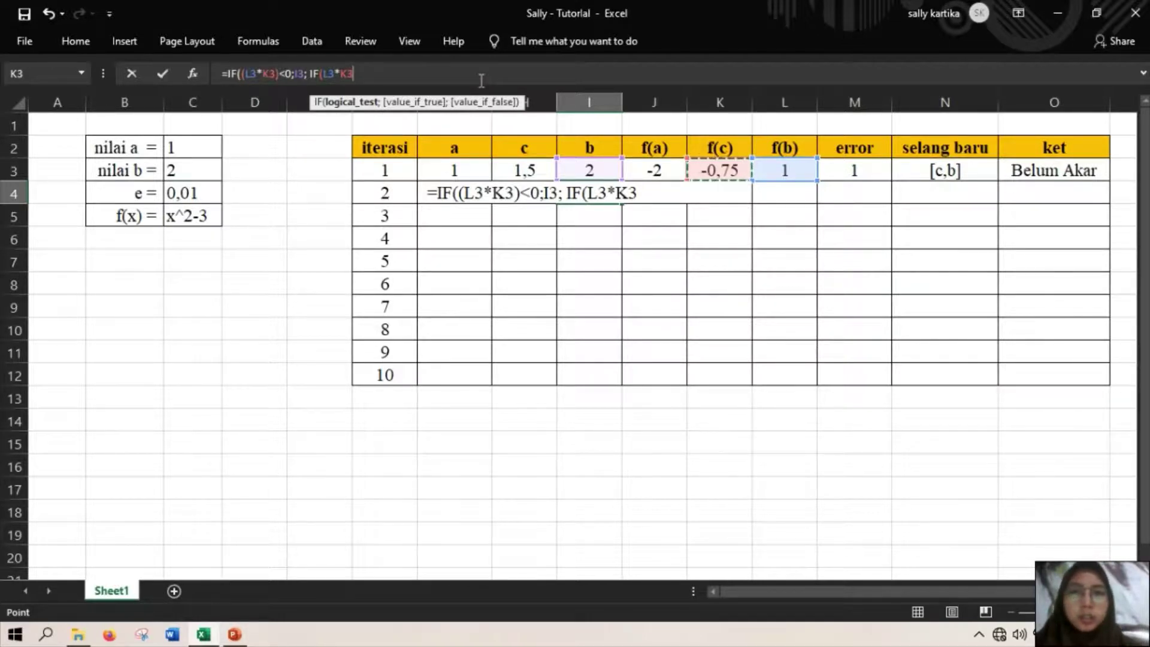
{"action": "type", "text": ">0"}
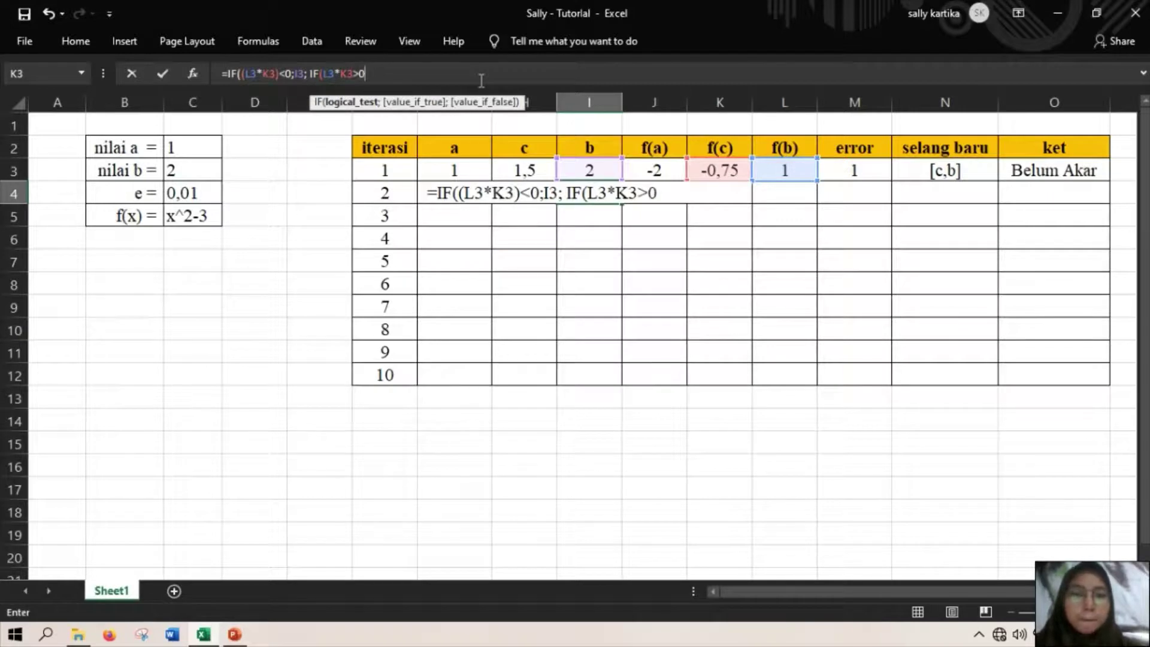
{"action": "type", "text": ";"}
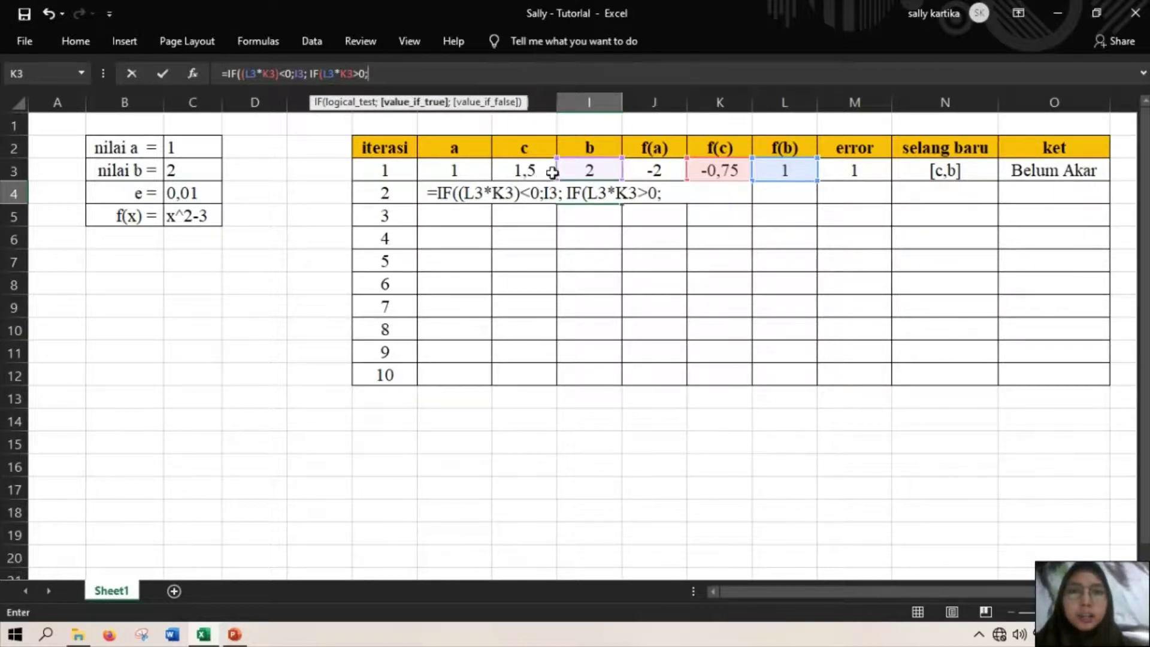
{"action": "left_click", "coordinate": [533, 170]}
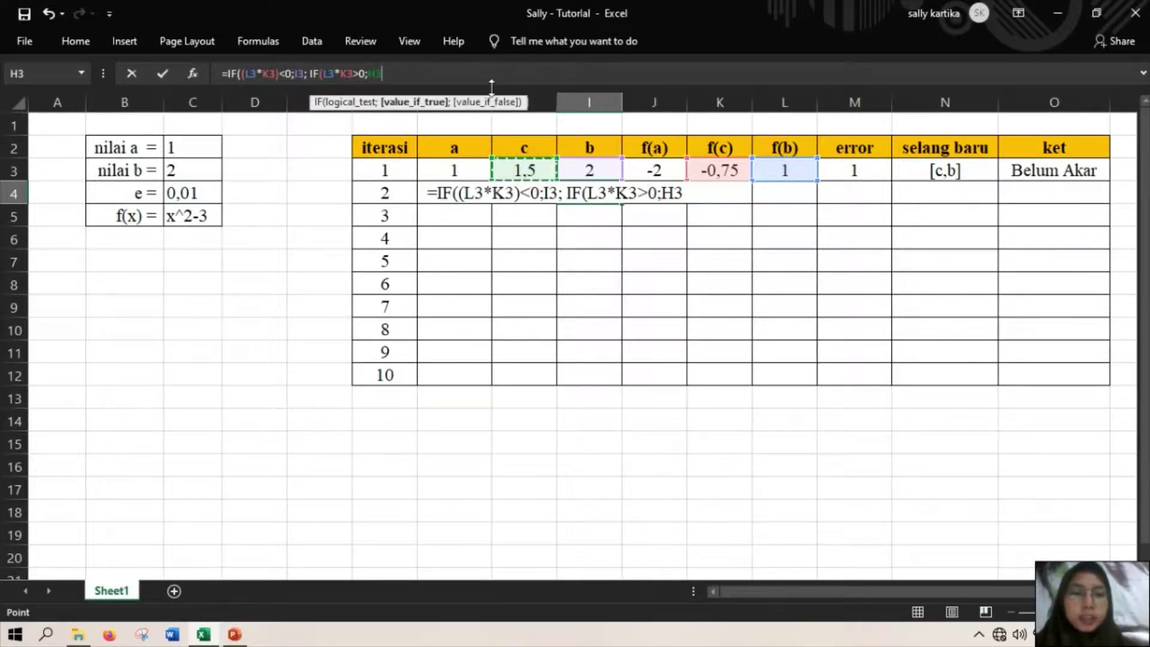
{"action": "type", "text": ")"}
{"action": "key", "text": "Return"}
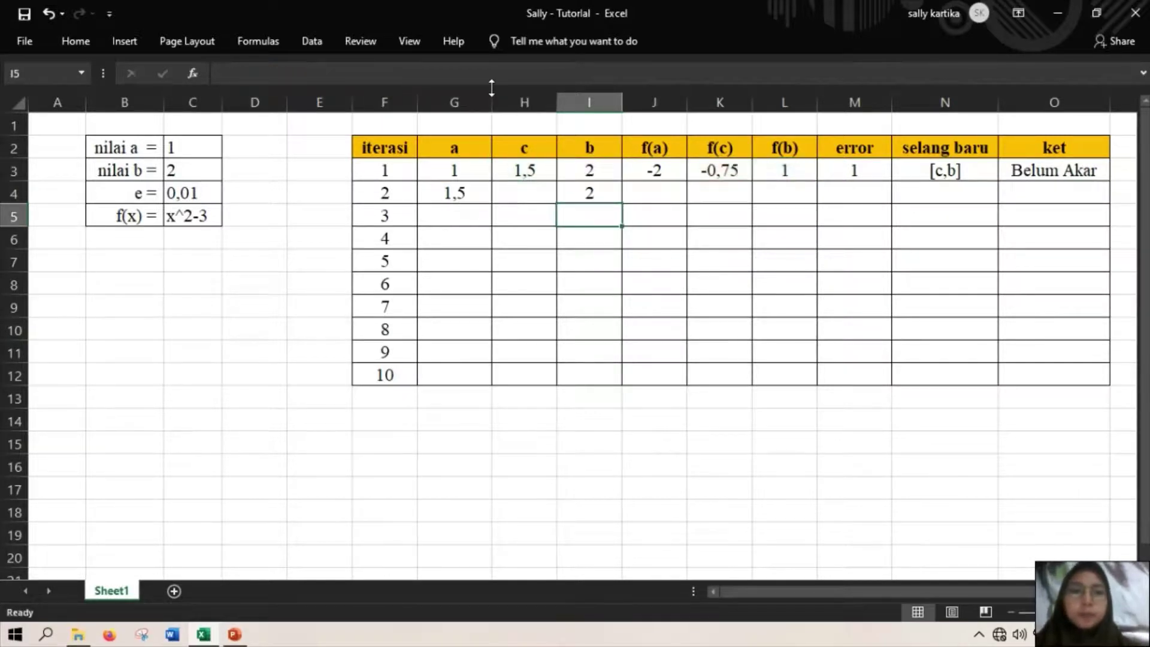
{"action": "left_click", "coordinate": [521, 192]}
Copy the midpoint formula from H3 to H4, giving c = 1,75
{"action": "left_click", "coordinate": [525, 170]}
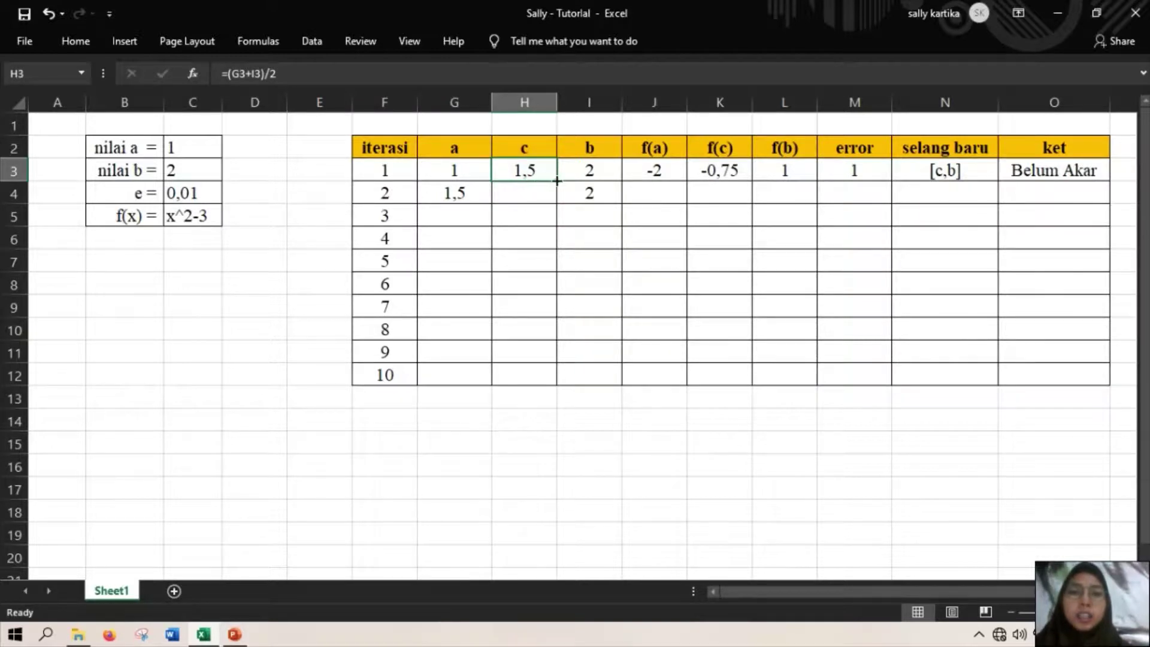
{"action": "left_click_drag", "start_coordinate": [556, 180], "coordinate": [547, 200]}
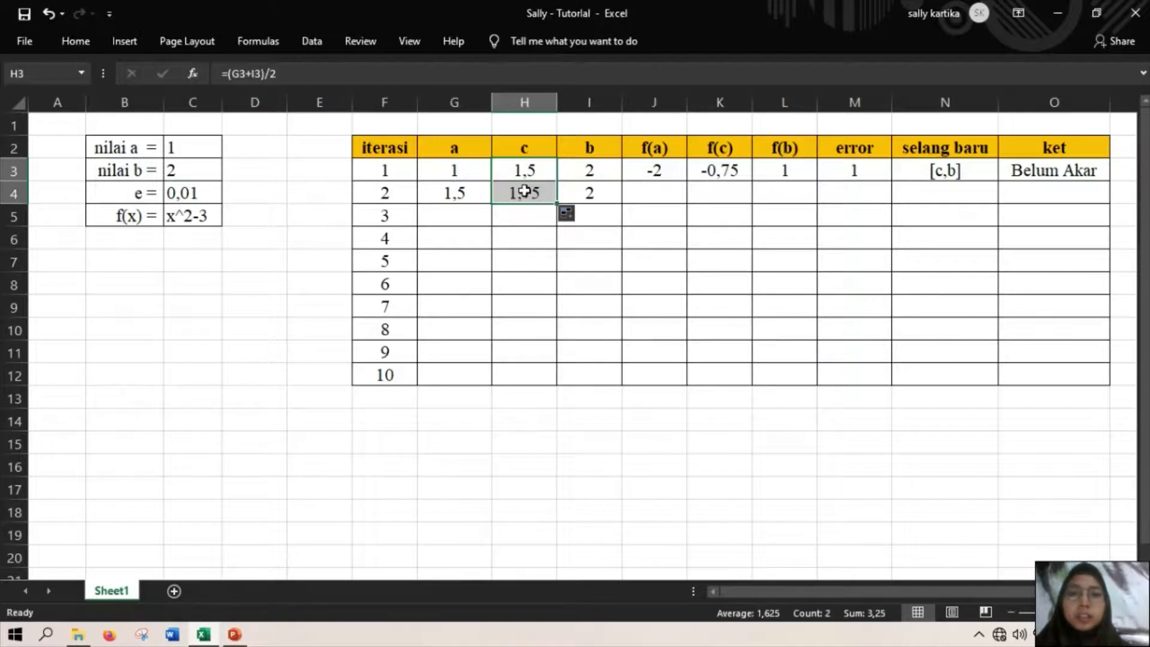
{"action": "left_click", "coordinate": [524, 191]}
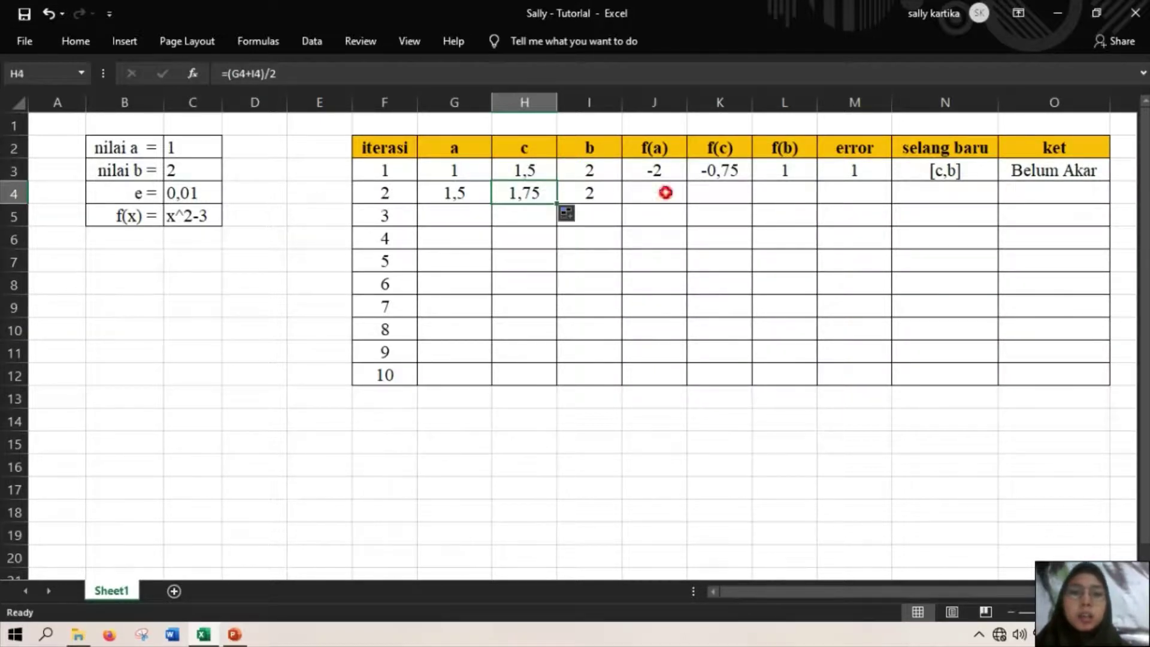
Copy the f(a), f(c), f(b) formulas from J3:L3 to row 4, giving -0,75, 0,0625 and 1
{"action": "double_click", "coordinate": [666, 193]}
{"action": "left_click", "coordinate": [667, 168]}
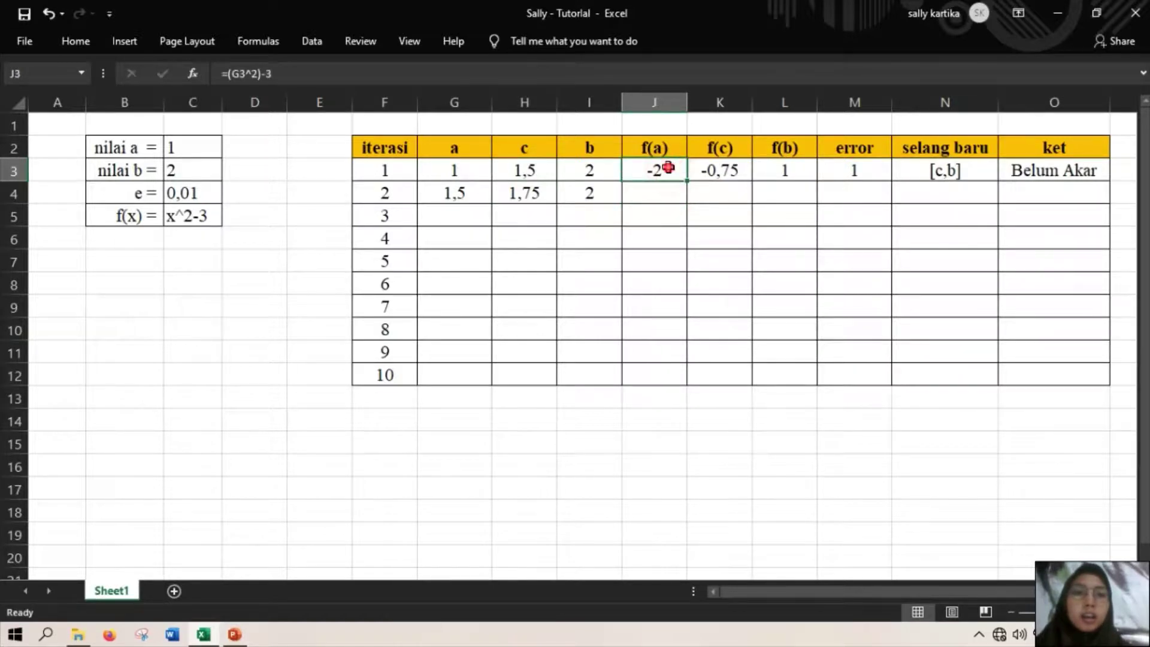
{"action": "left_click_drag", "start_coordinate": [667, 168], "coordinate": [785, 169]}
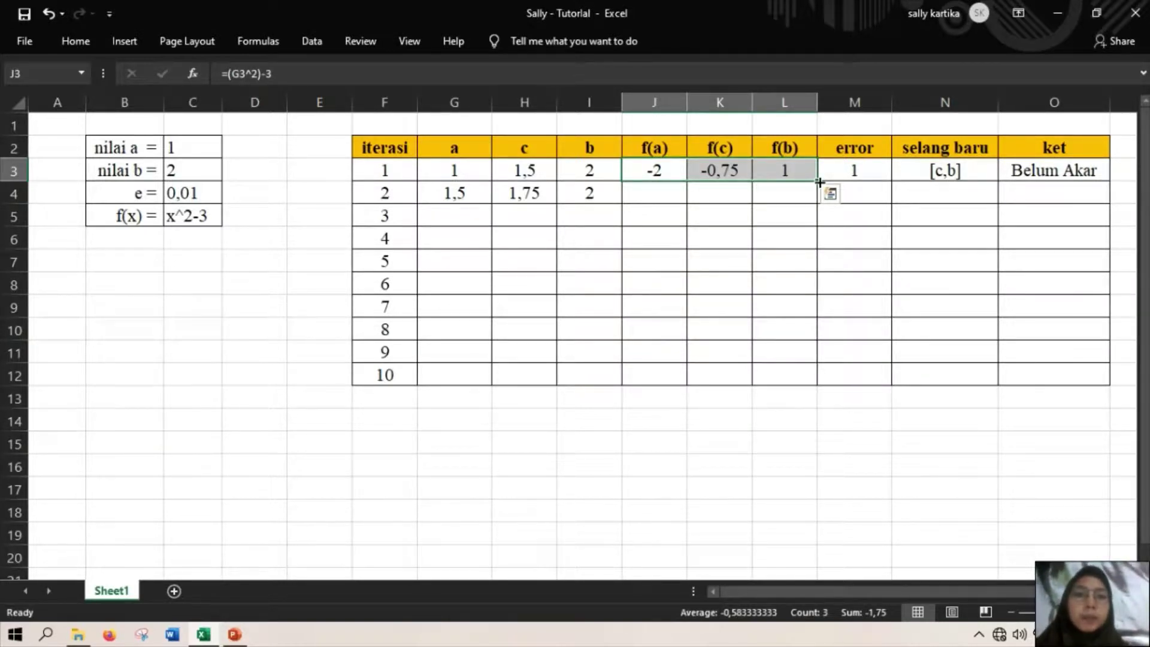
{"action": "left_click_drag", "start_coordinate": [819, 182], "coordinate": [819, 189]}
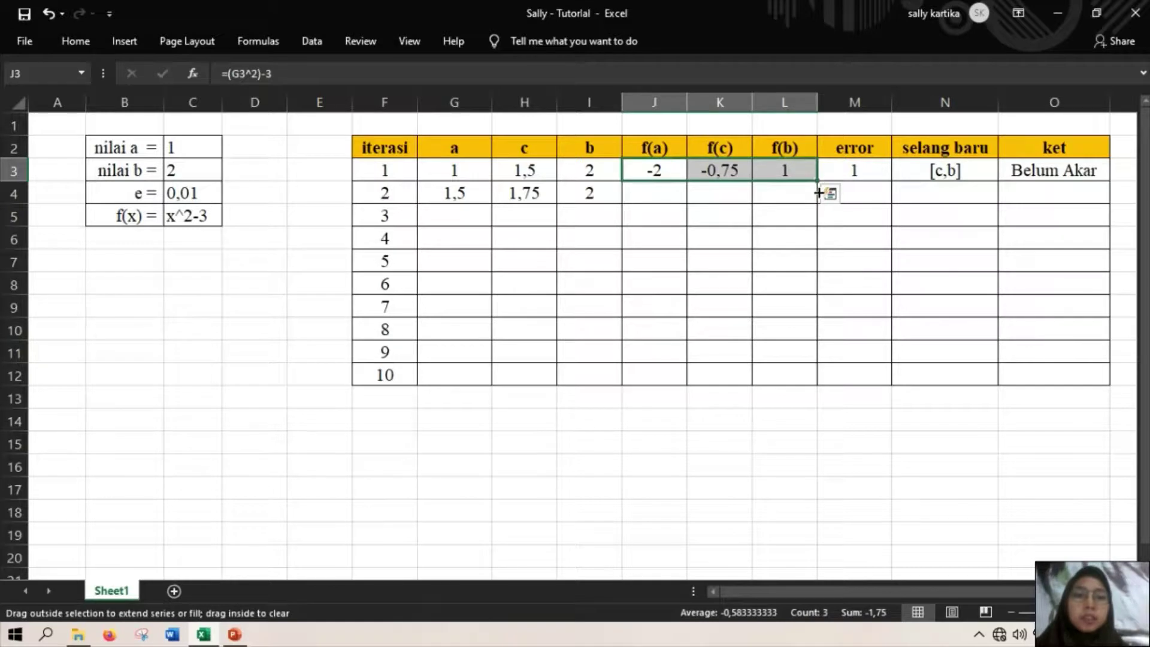
{"action": "left_click_drag", "start_coordinate": [818, 193], "coordinate": [812, 204]}
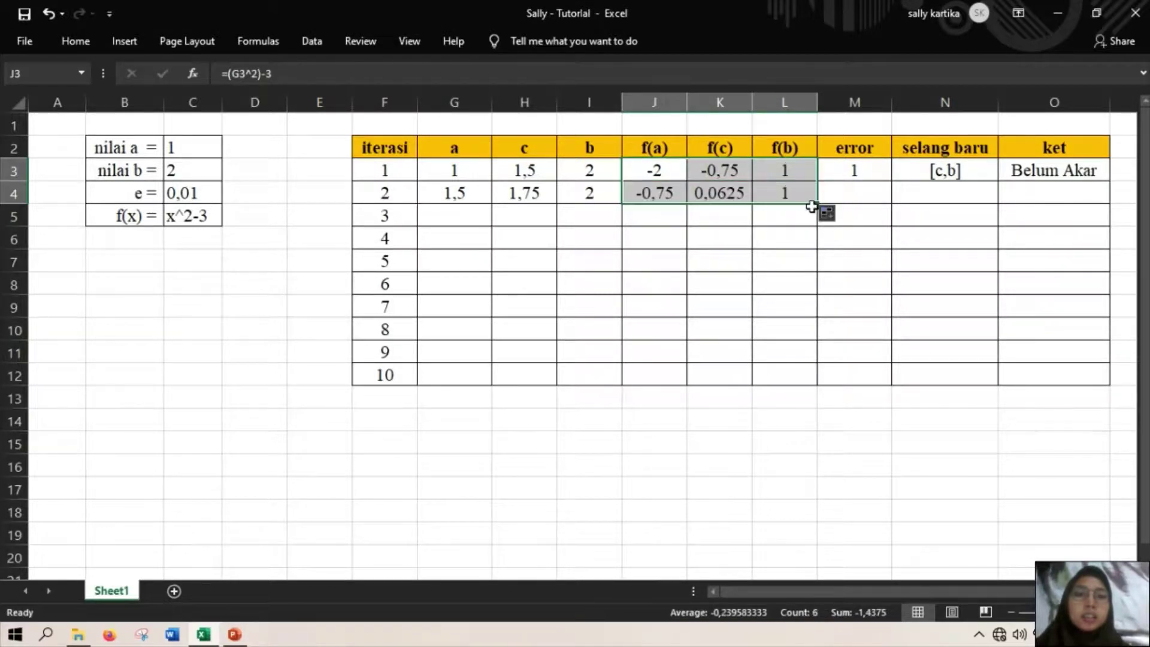
Copy M3's =ABS(I3-G3) error formula to M4 so iteration 2's error shows 0,5
{"action": "left_click", "coordinate": [864, 174]}
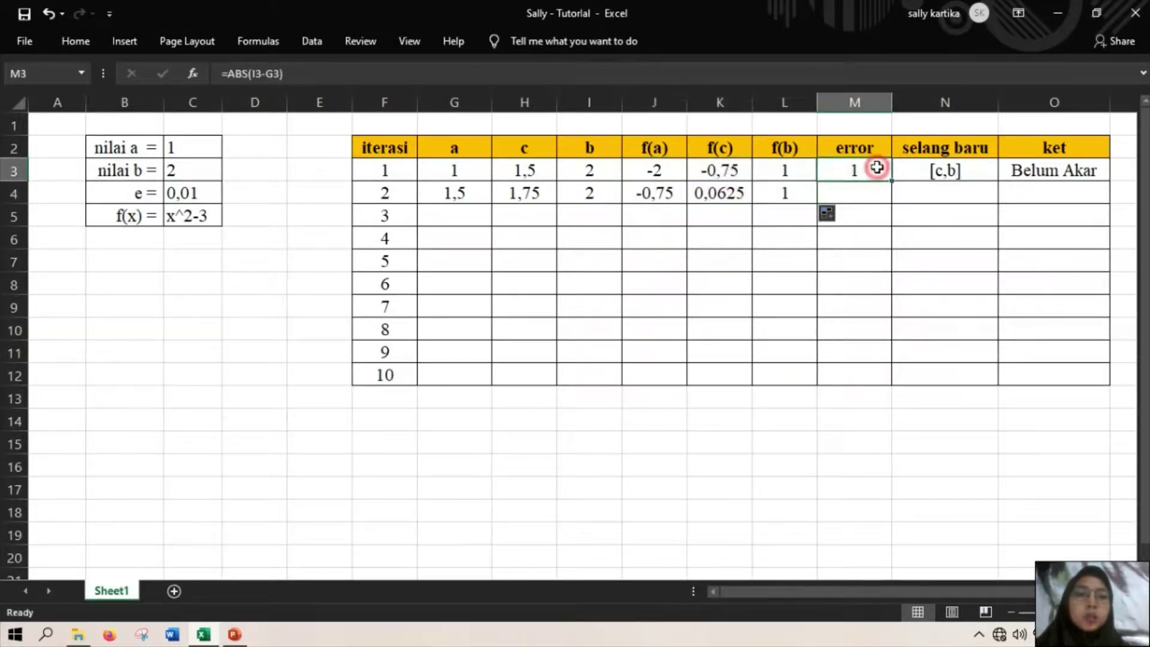
{"action": "left_click_drag", "start_coordinate": [893, 179], "coordinate": [882, 200]}
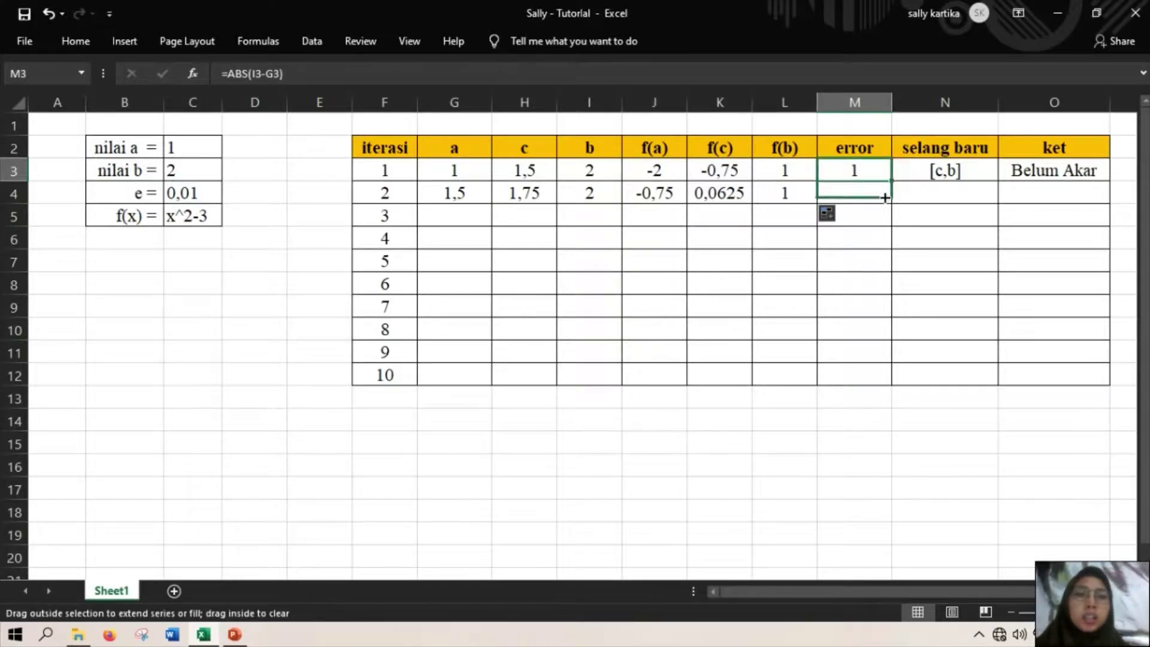
{"action": "double_click", "coordinate": [952, 190]}
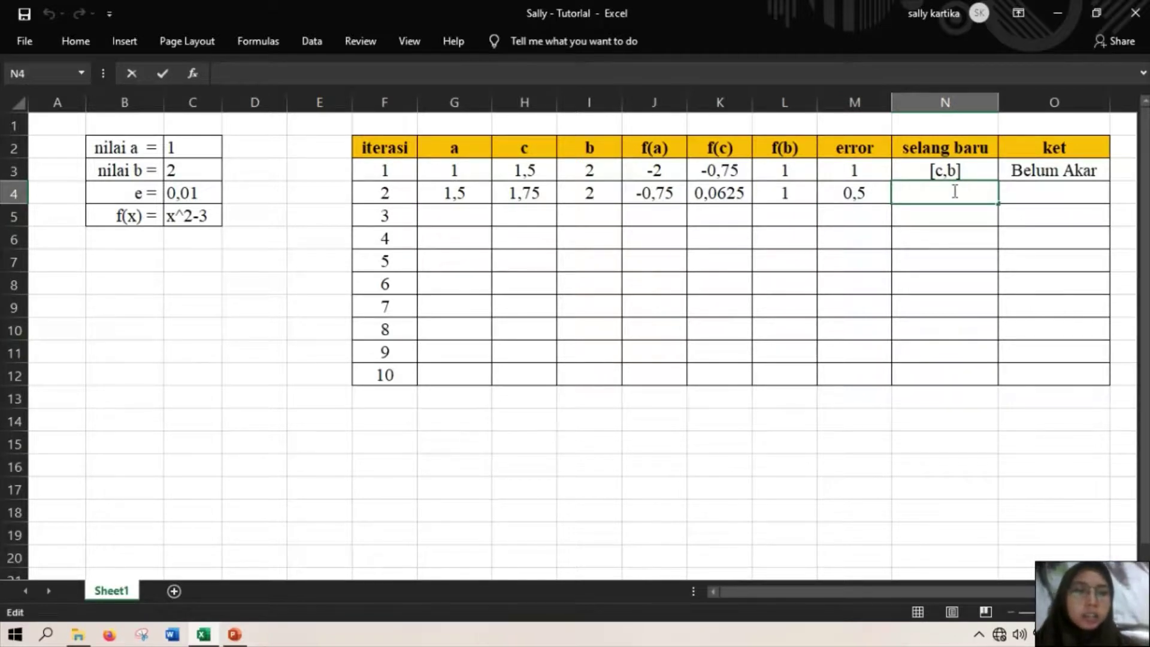
Enter =IF(G4=G3;"[a,c]";"b in N4, prompting Excel's formula correction
{"action": "type", "text": "="}
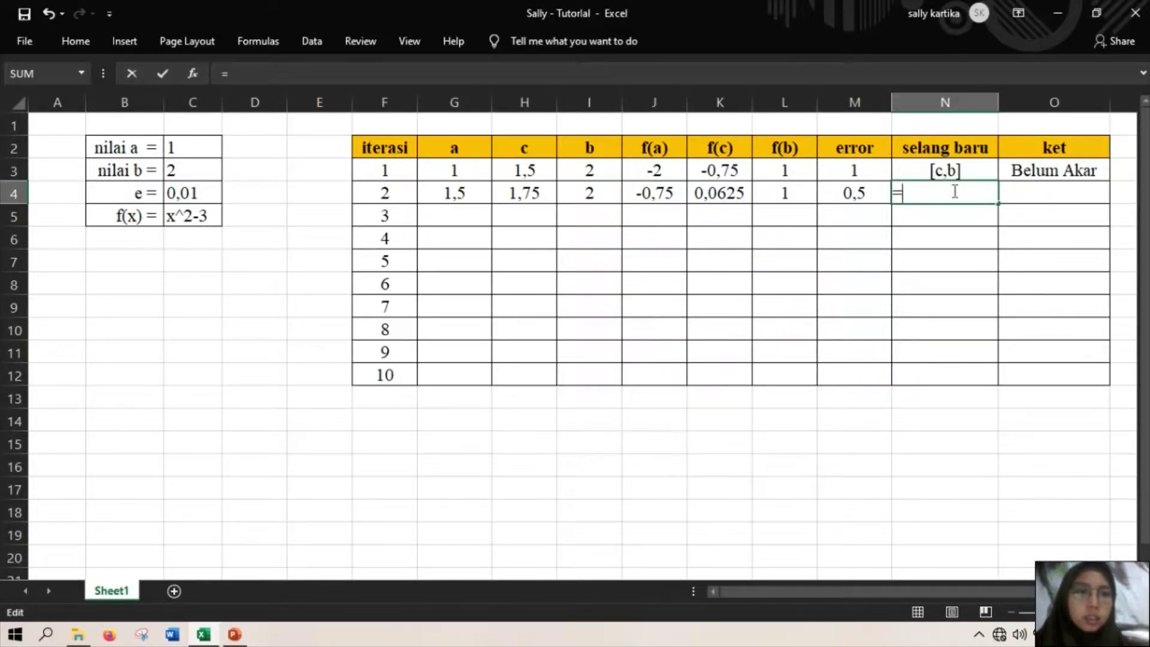
{"action": "left_click", "coordinate": [598, 74]}
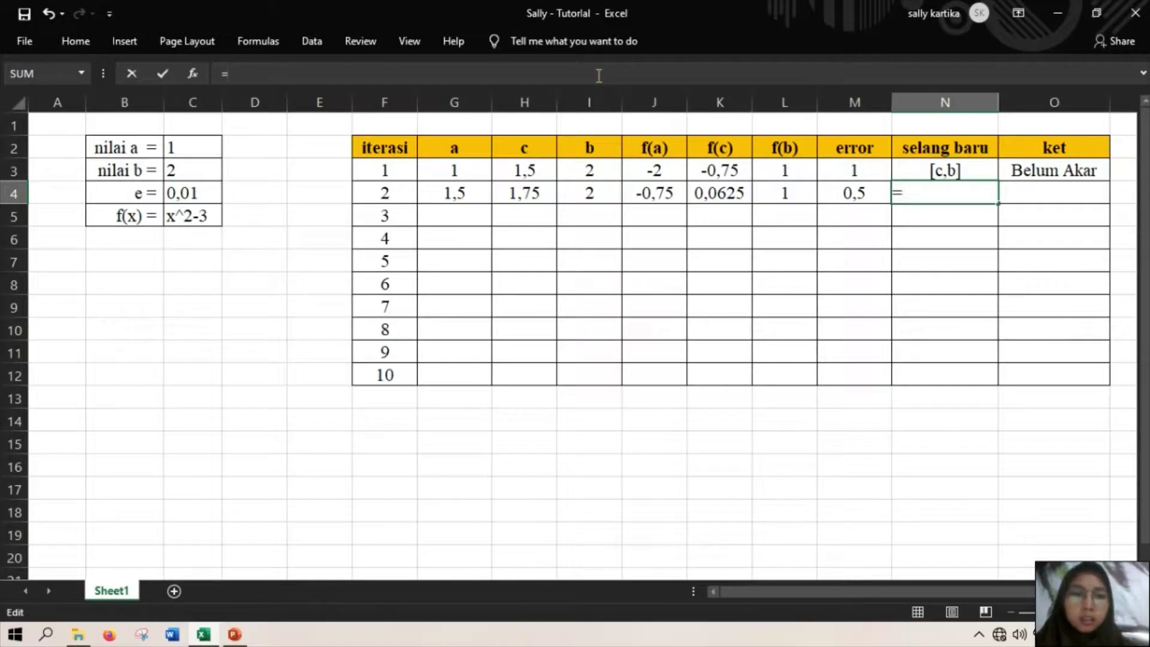
{"action": "type", "text": "IF"}
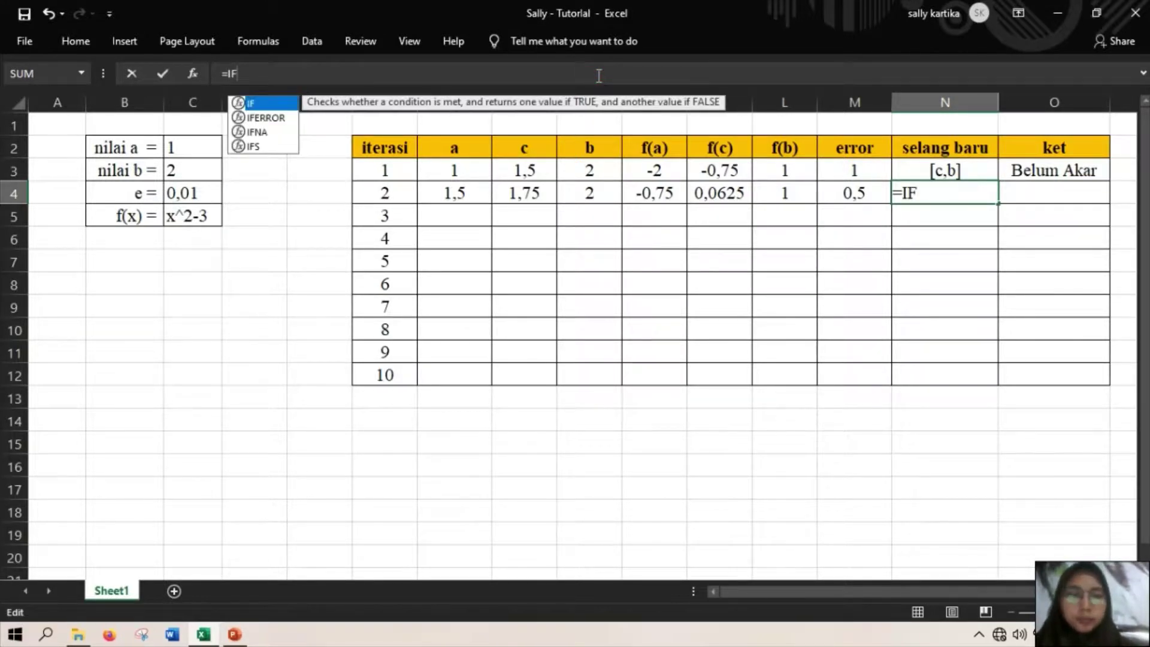
{"action": "type", "text": "("}
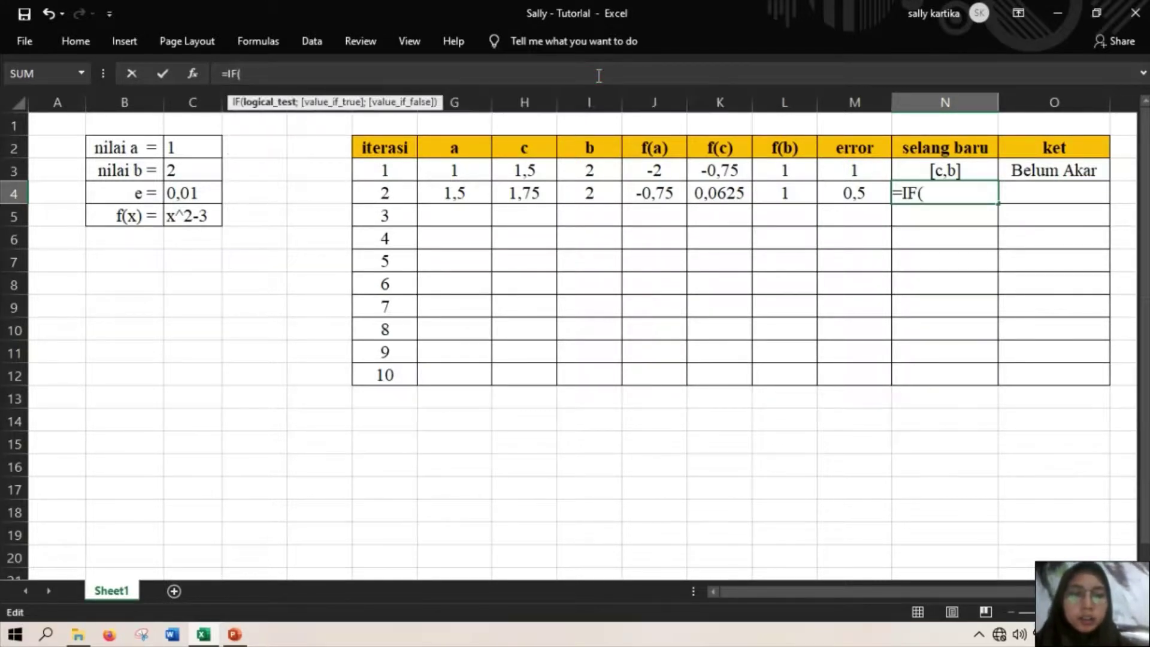
{"action": "left_click", "coordinate": [466, 189]}
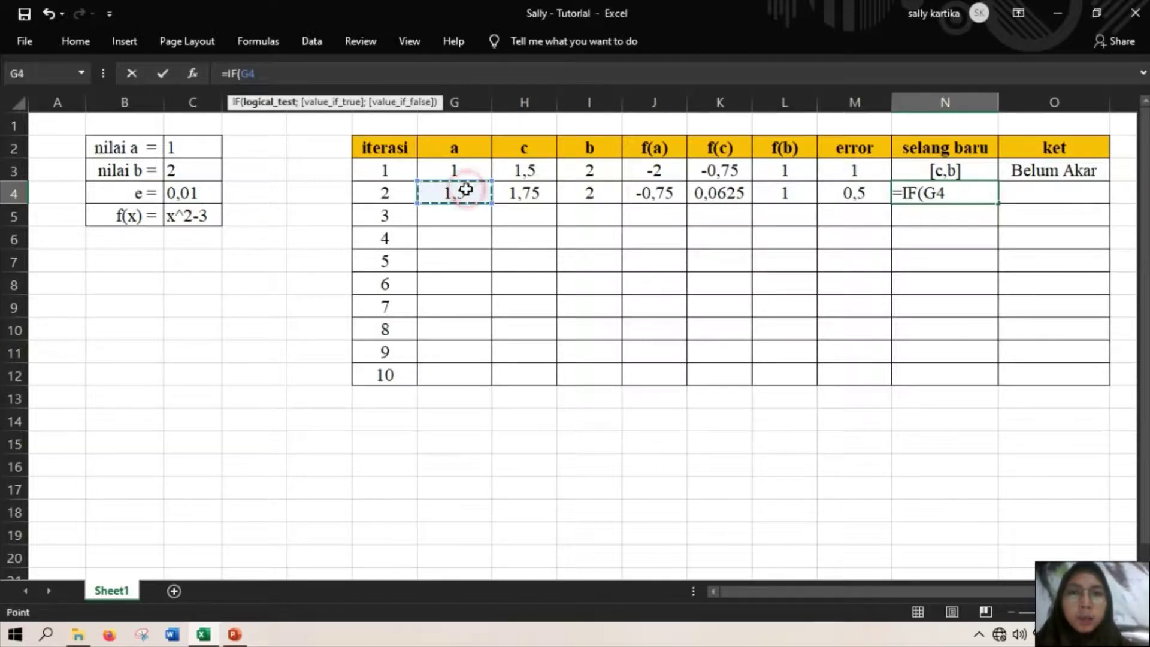
{"action": "left_click", "coordinate": [976, 196]}
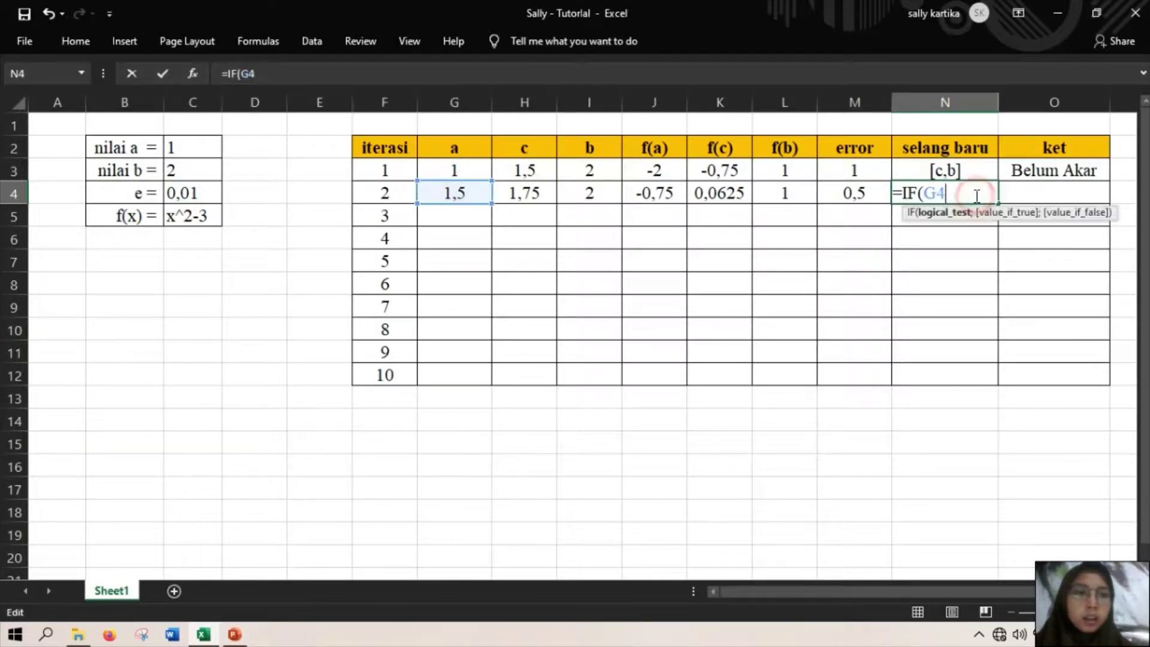
{"action": "left_click", "coordinate": [395, 78]}
{"action": "type", "text": "="}
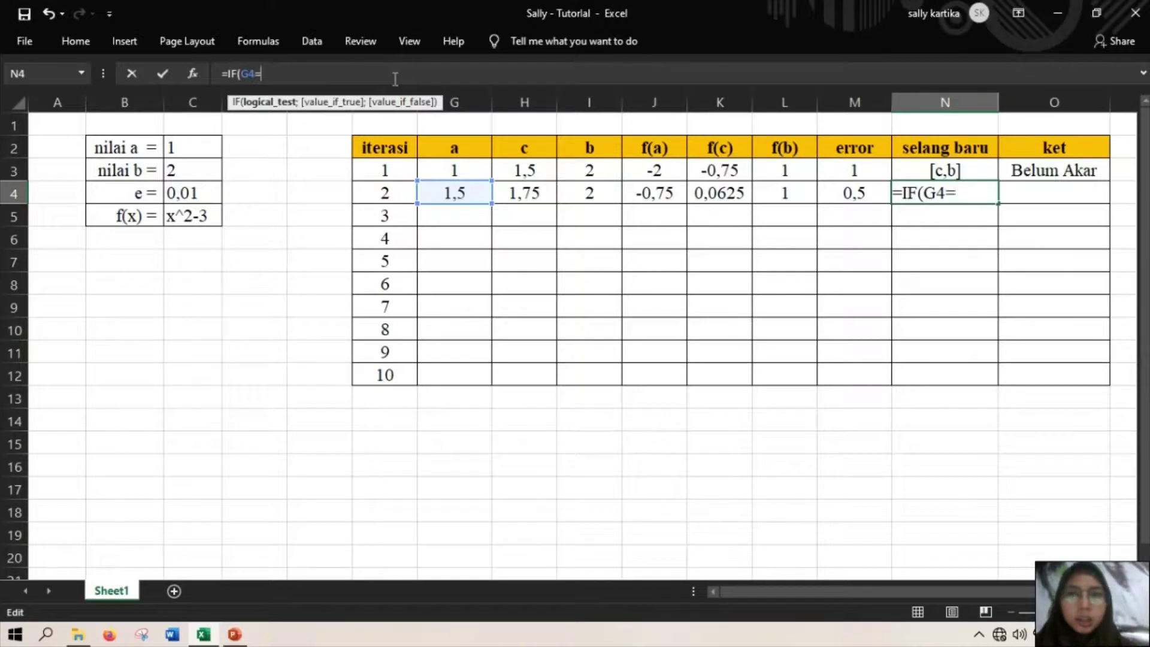
{"action": "left_click", "coordinate": [449, 168]}
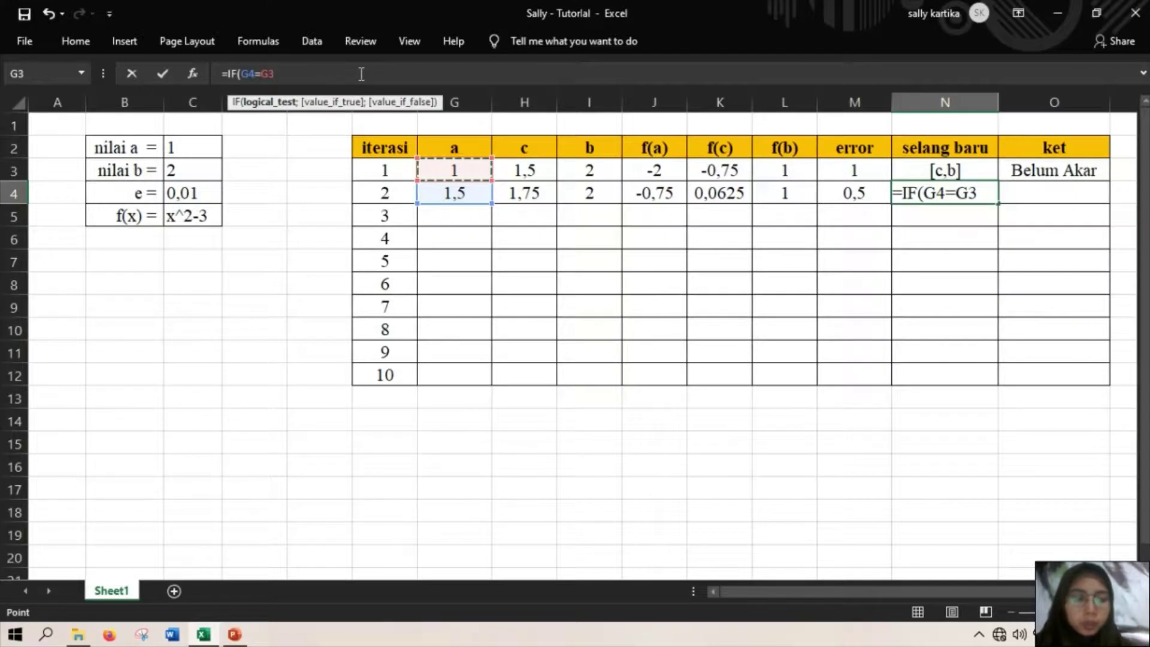
{"action": "type", "text": ";\""}
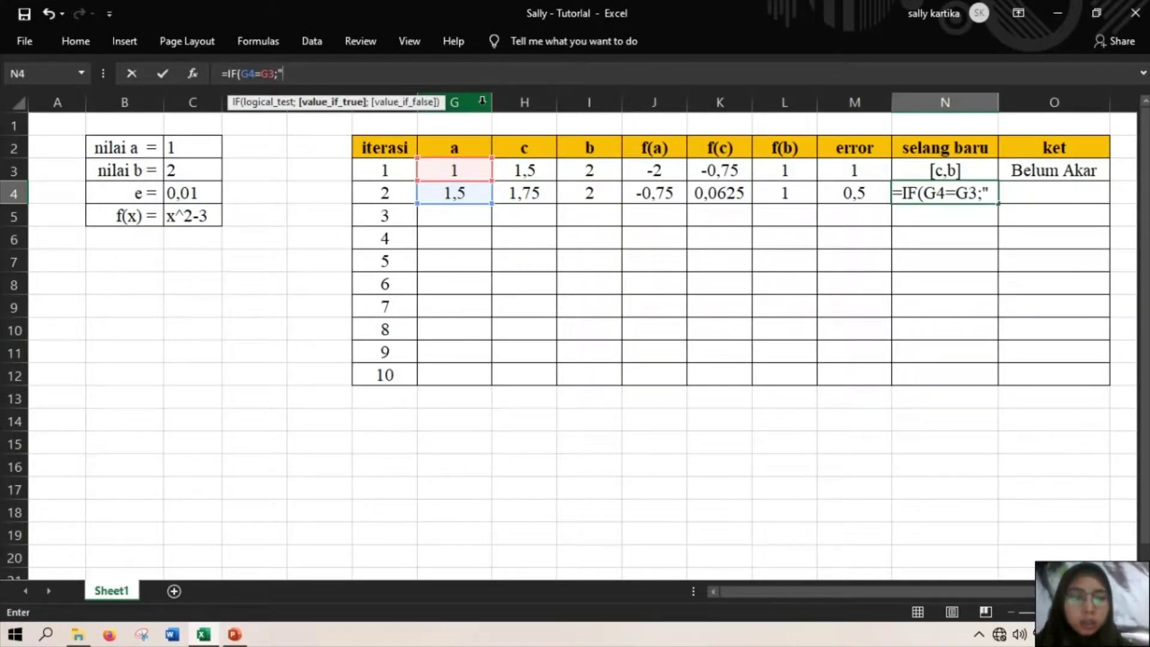
{"action": "type", "text": "["}
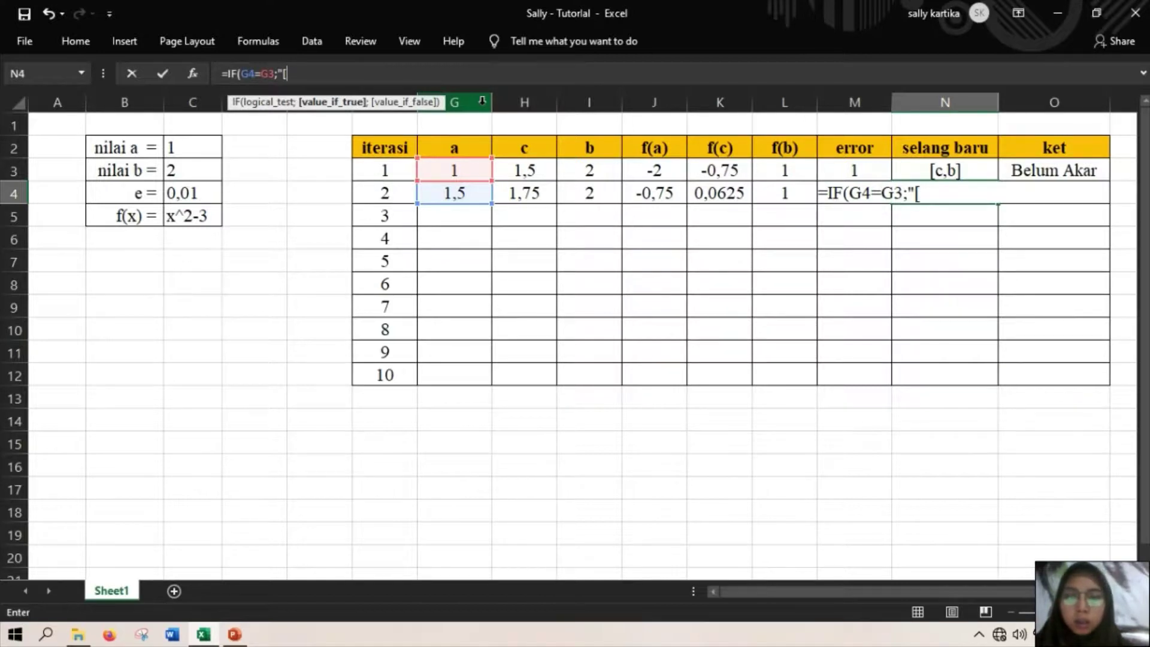
{"action": "type", "text": "a,c]\""}
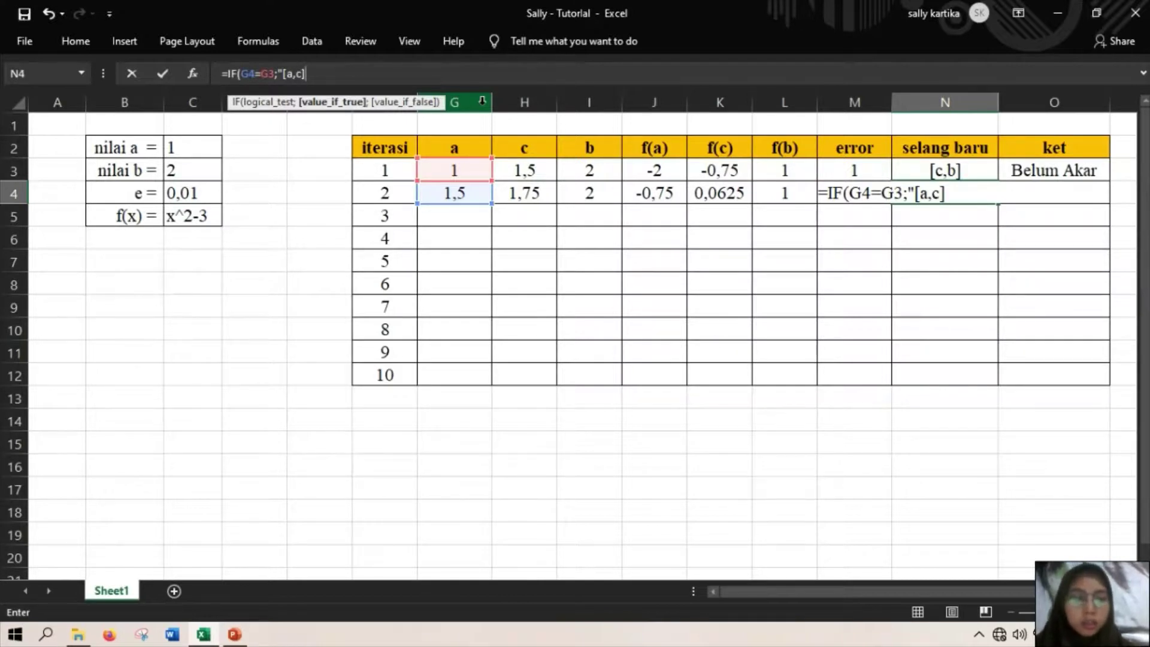
{"action": "type", "text": ";\""}
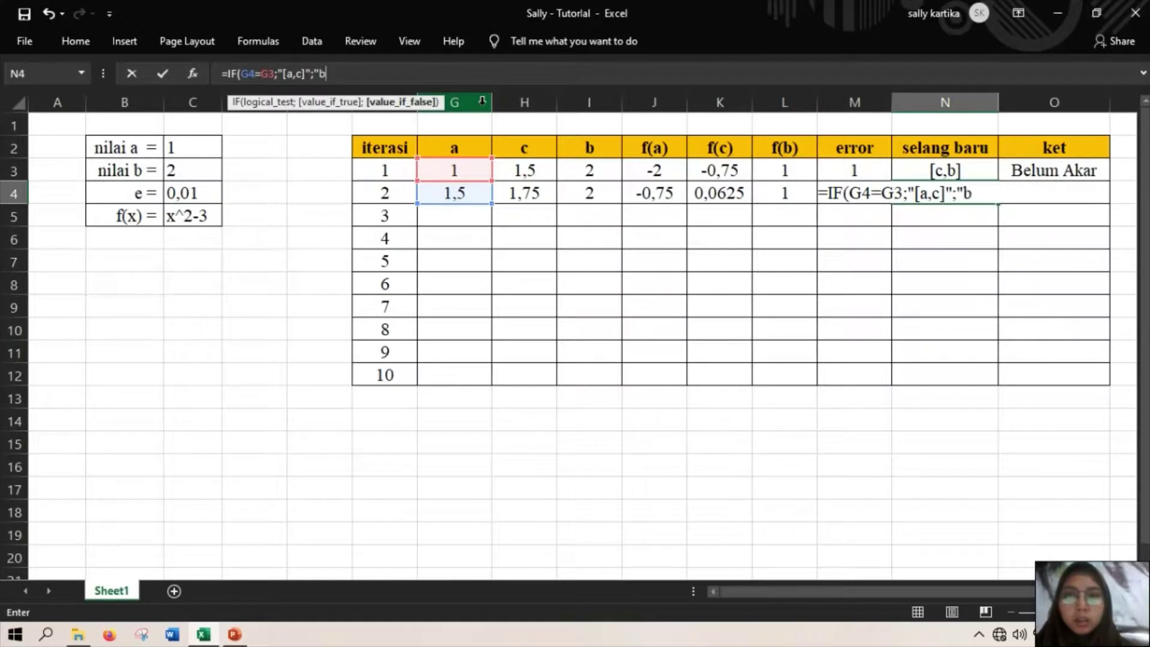
{"action": "key", "text": "Return"}
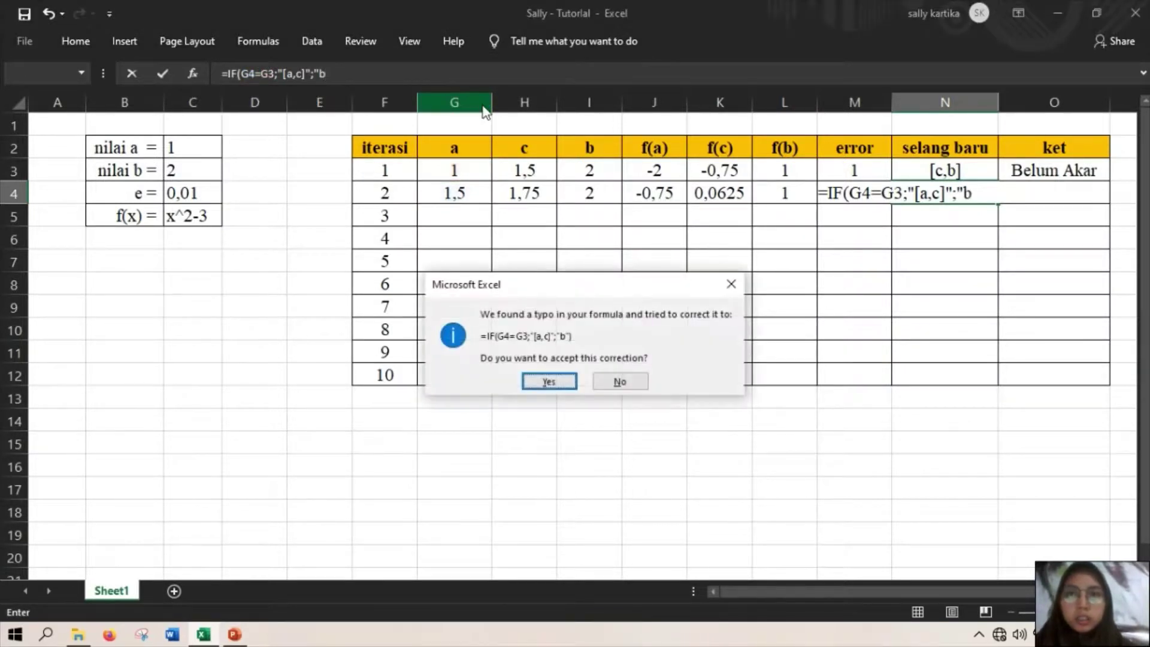
Accept the correction and edit N4 to =IF(G4=G3;"[c,a]";"[c,b]"), showing [c,b]
{"action": "left_click", "coordinate": [549, 381]}
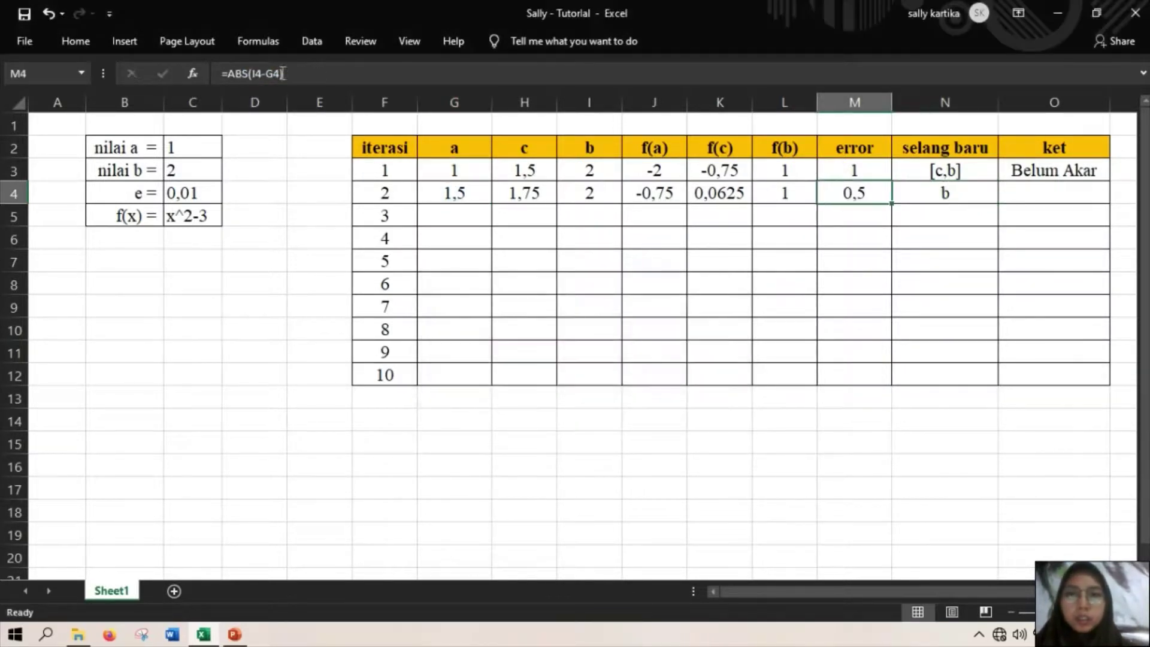
{"action": "double_click", "coordinate": [937, 194]}
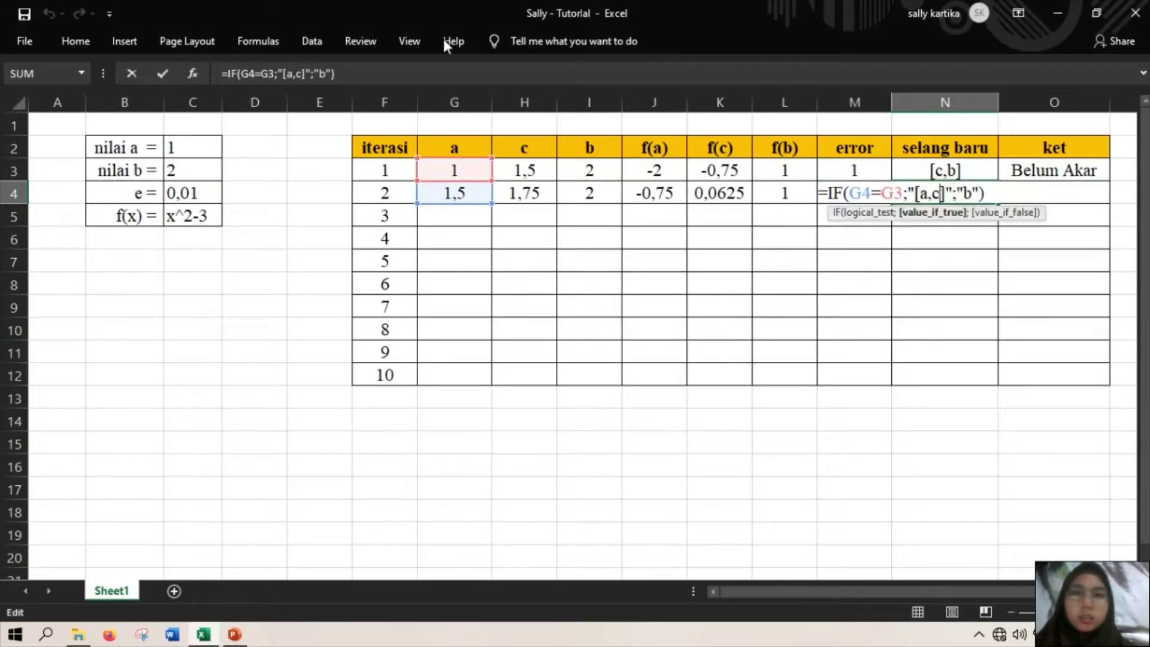
{"action": "left_click", "coordinate": [300, 75]}
{"action": "key", "text": "BackSpace"}
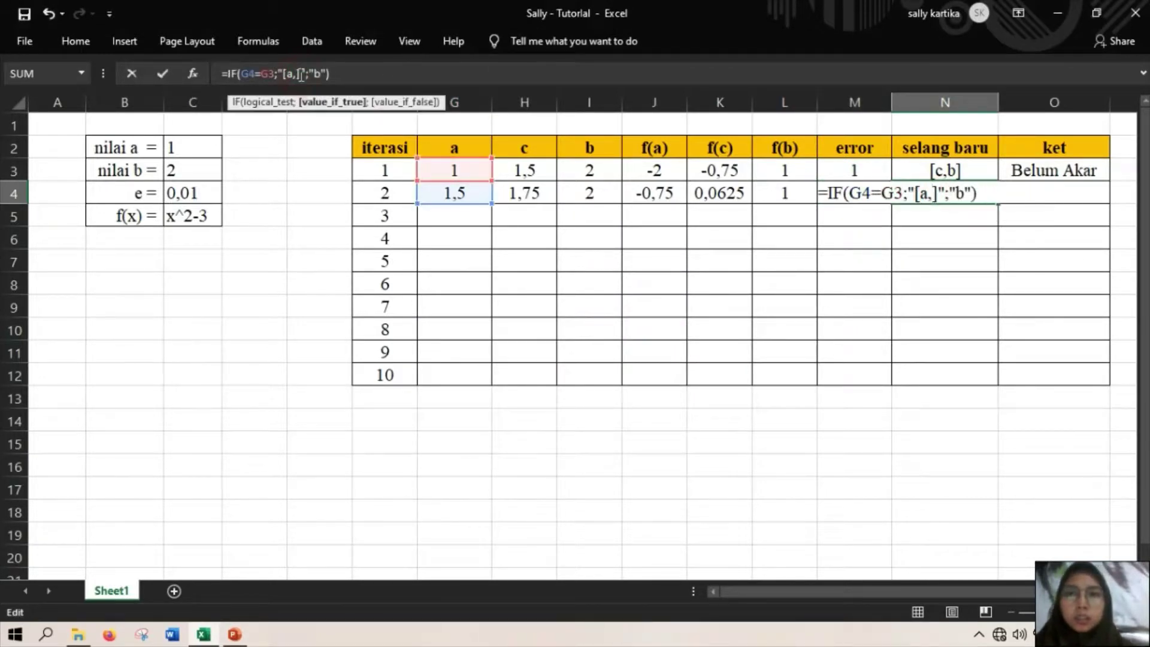
{"action": "key", "text": "BackSpace"}
{"action": "key", "text": "BackSpace"}
{"action": "type", "text": "c"}
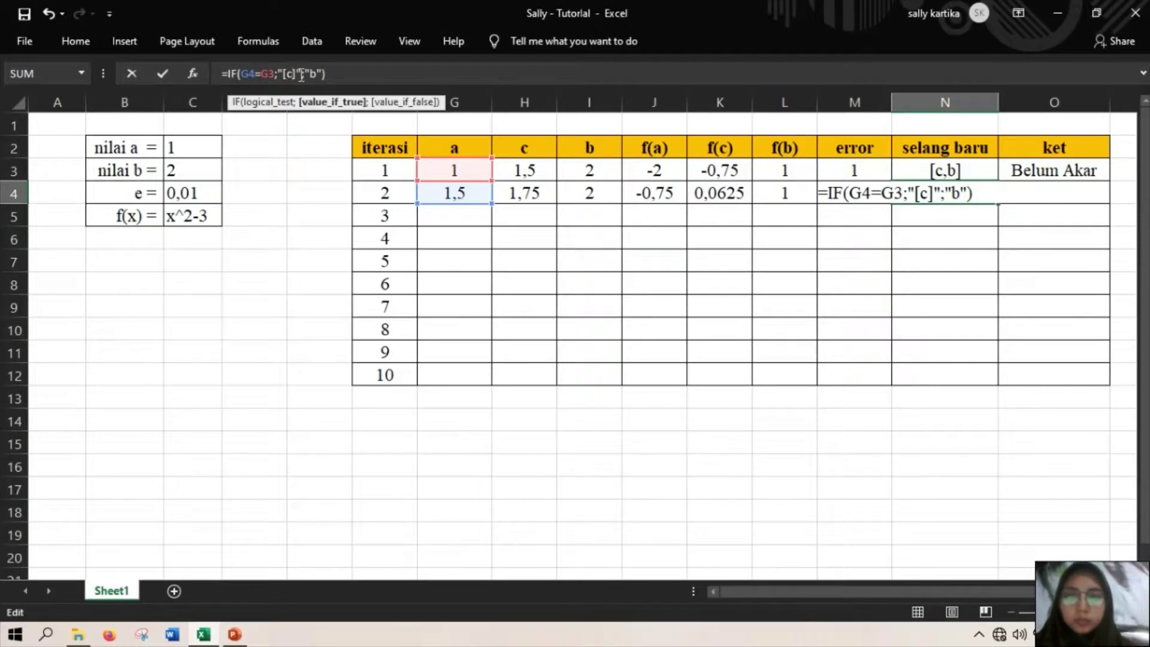
{"action": "type", "text": ",a"}
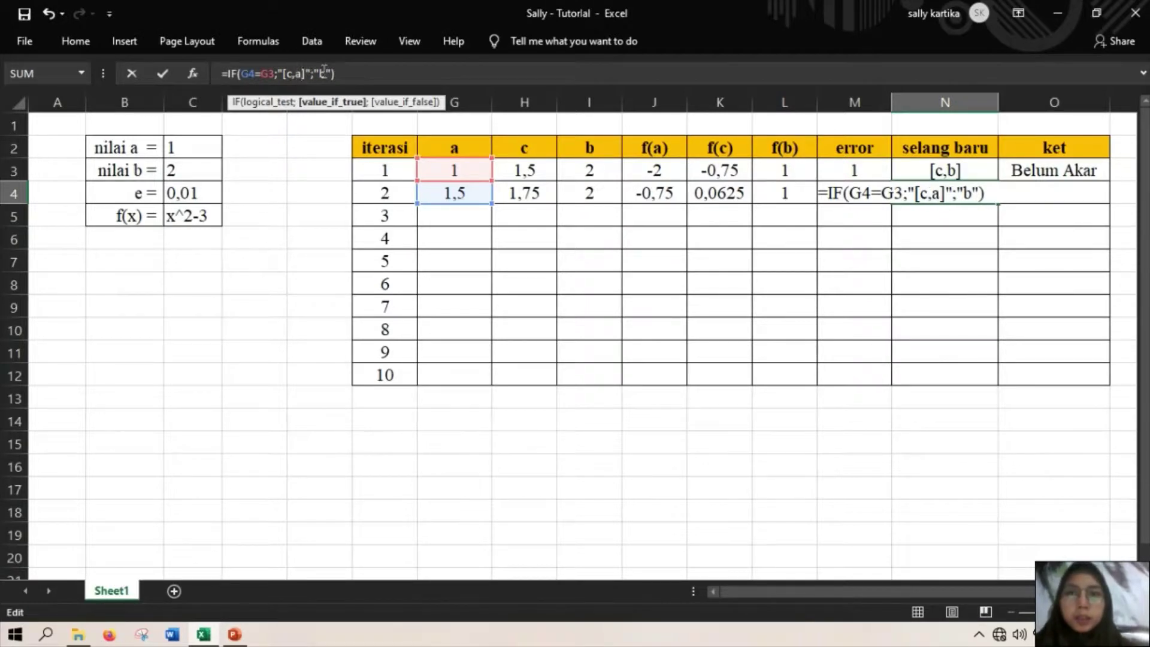
{"action": "left_click", "coordinate": [324, 69]}
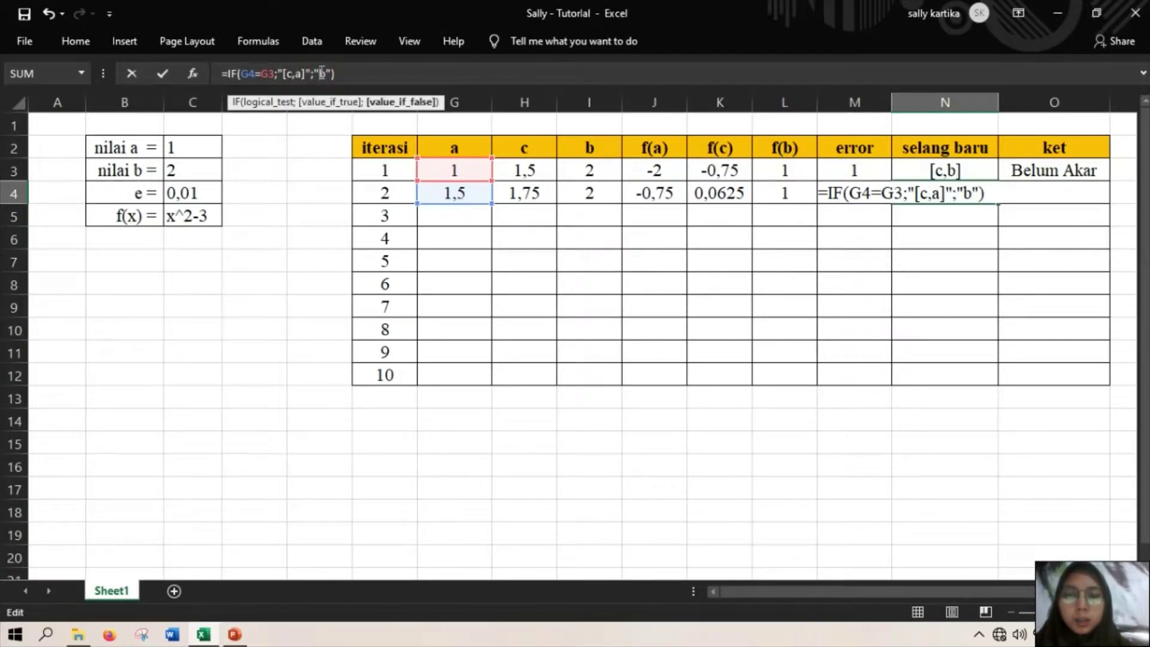
{"action": "type", "text": "c,"}
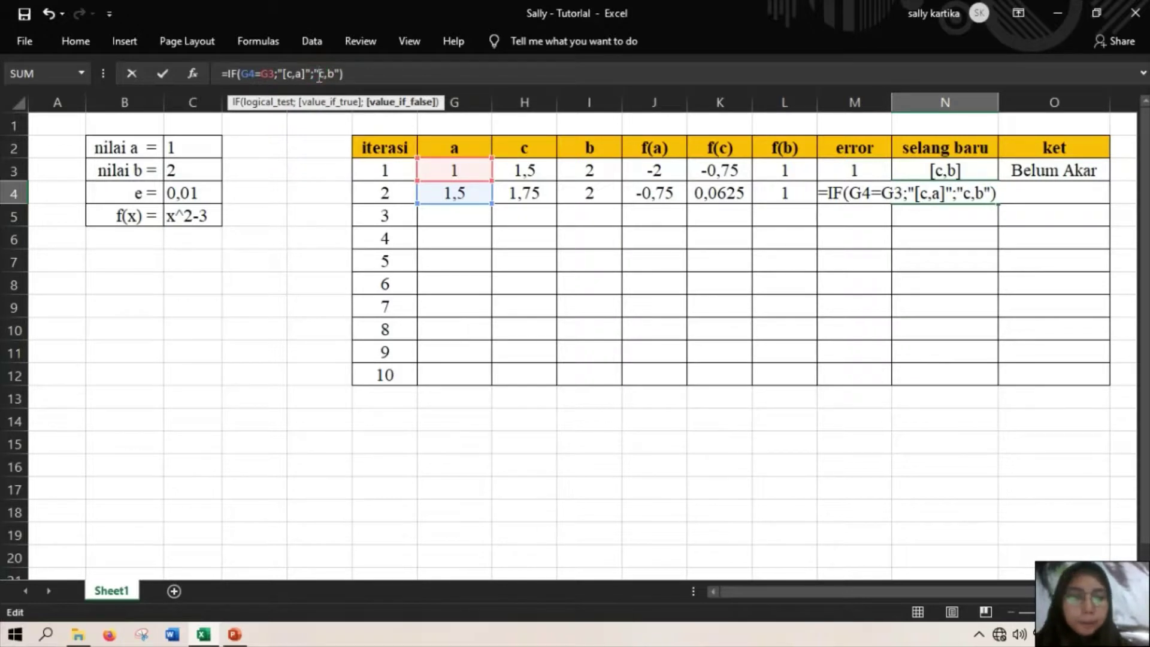
{"action": "type", "text": "["}
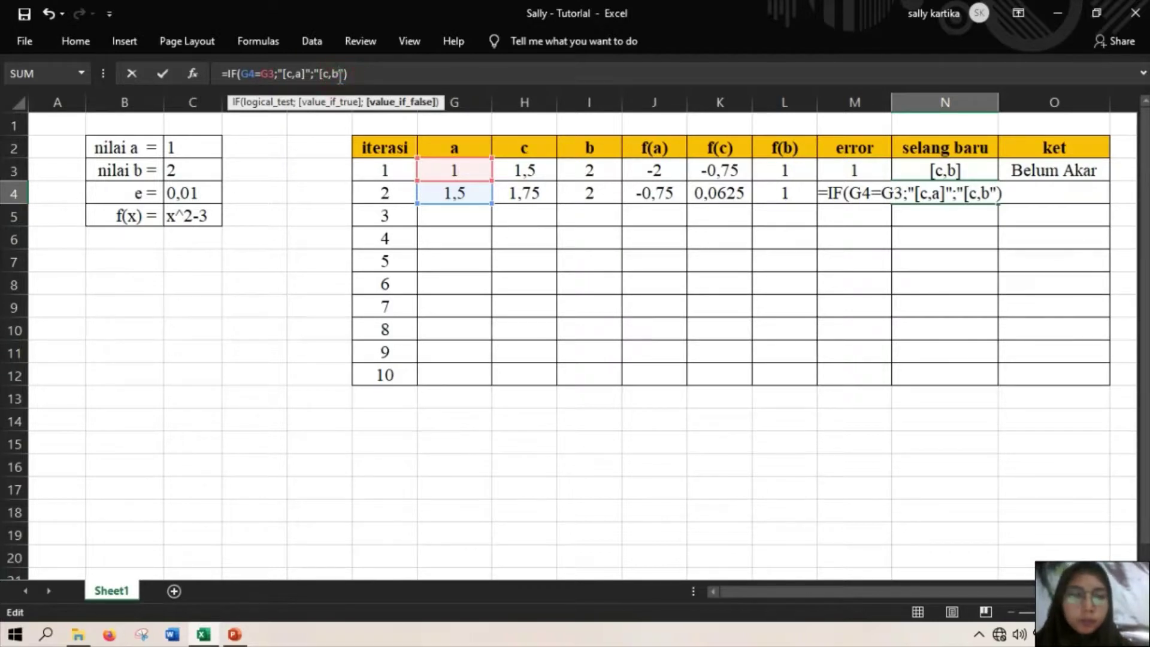
{"action": "type", "text": "]"}
{"action": "key", "text": "Return"}
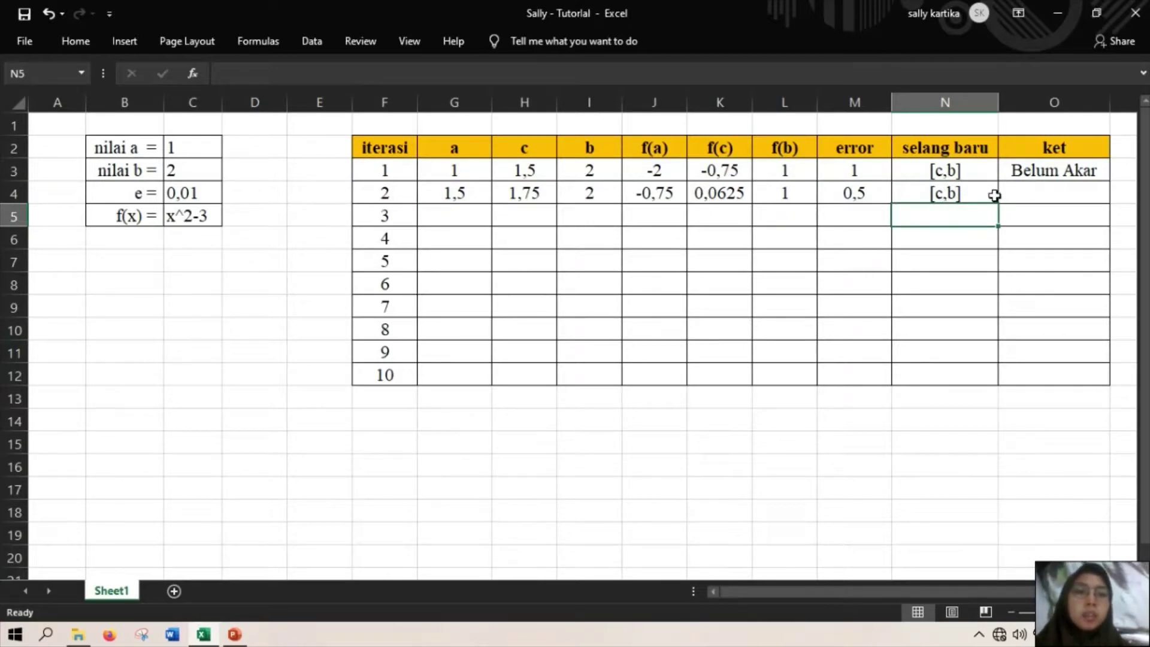
Copy O3's ket formula to O4 so it reads Belum Akar, then select G4:O4
{"action": "left_click", "coordinate": [1029, 193]}
{"action": "left_click", "coordinate": [1055, 175]}
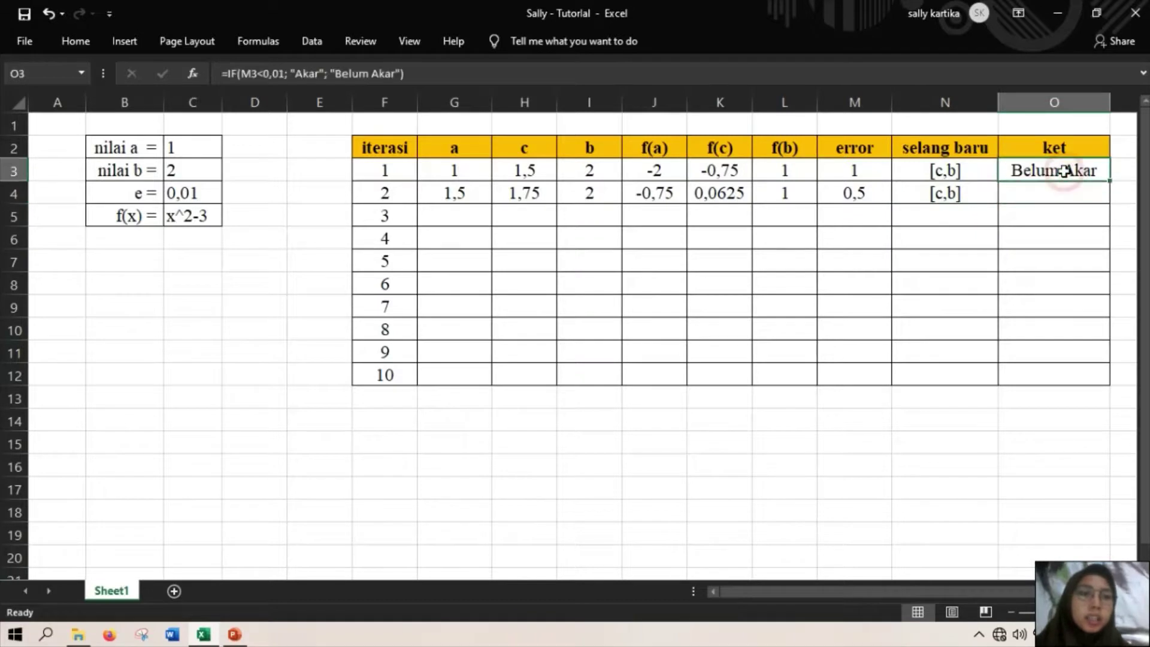
{"action": "left_click_drag", "start_coordinate": [1110, 184], "coordinate": [1105, 199]}
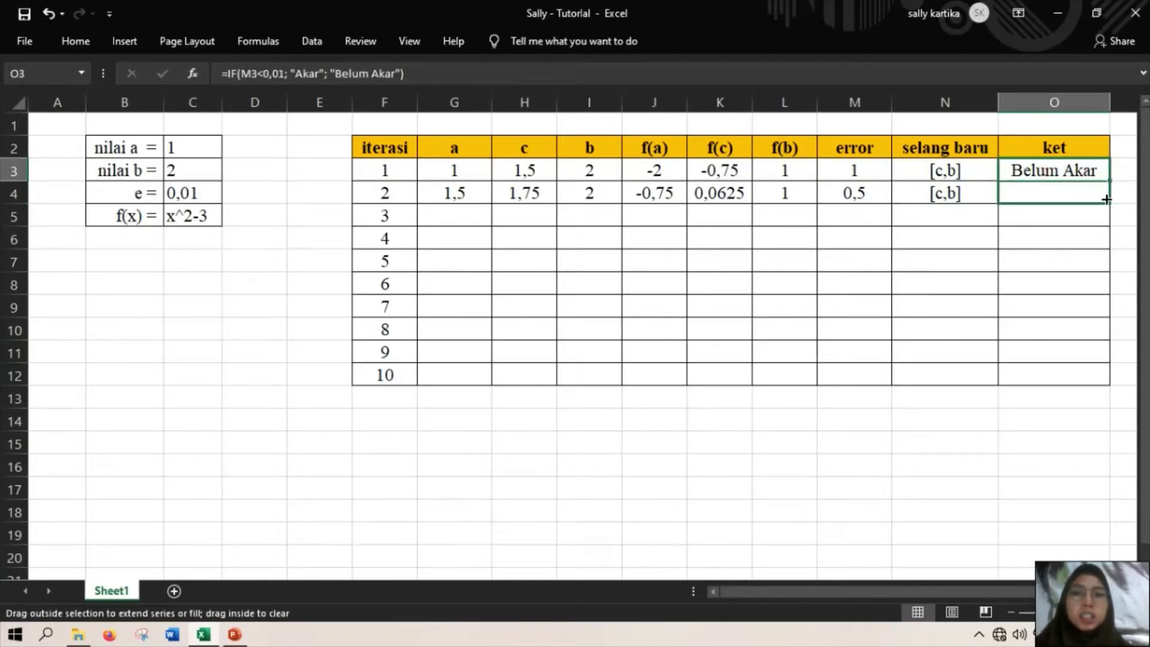
{"action": "left_click_drag", "start_coordinate": [1106, 199], "coordinate": [1106, 200]}
{"action": "left_click", "coordinate": [462, 217]}
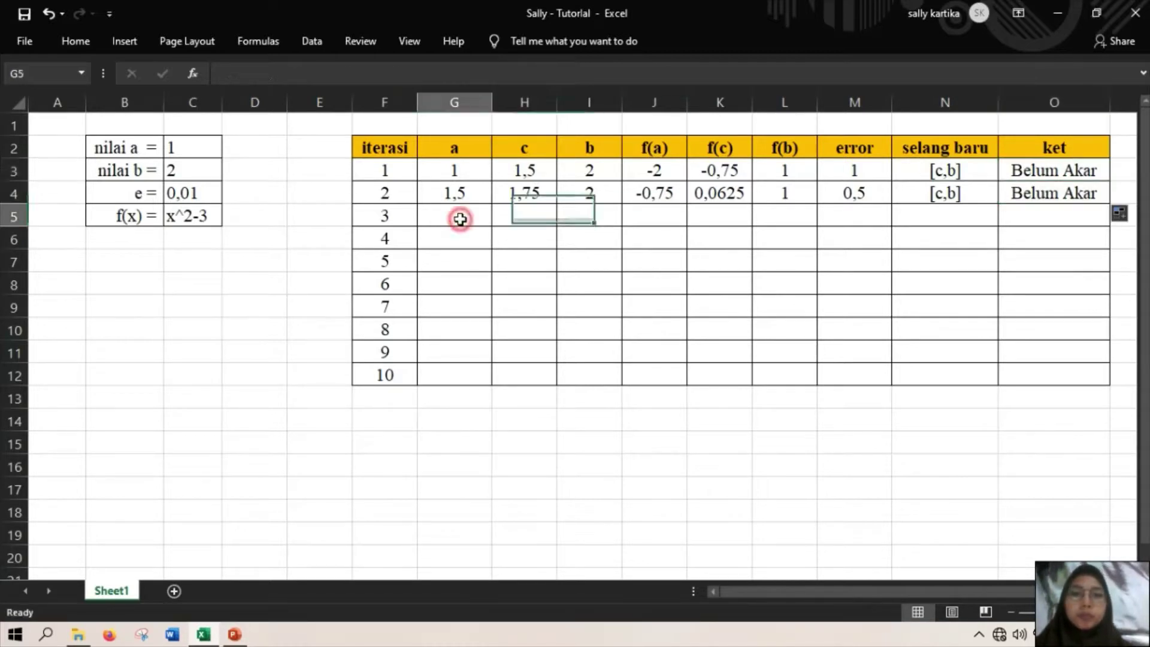
{"action": "left_click", "coordinate": [462, 191]}
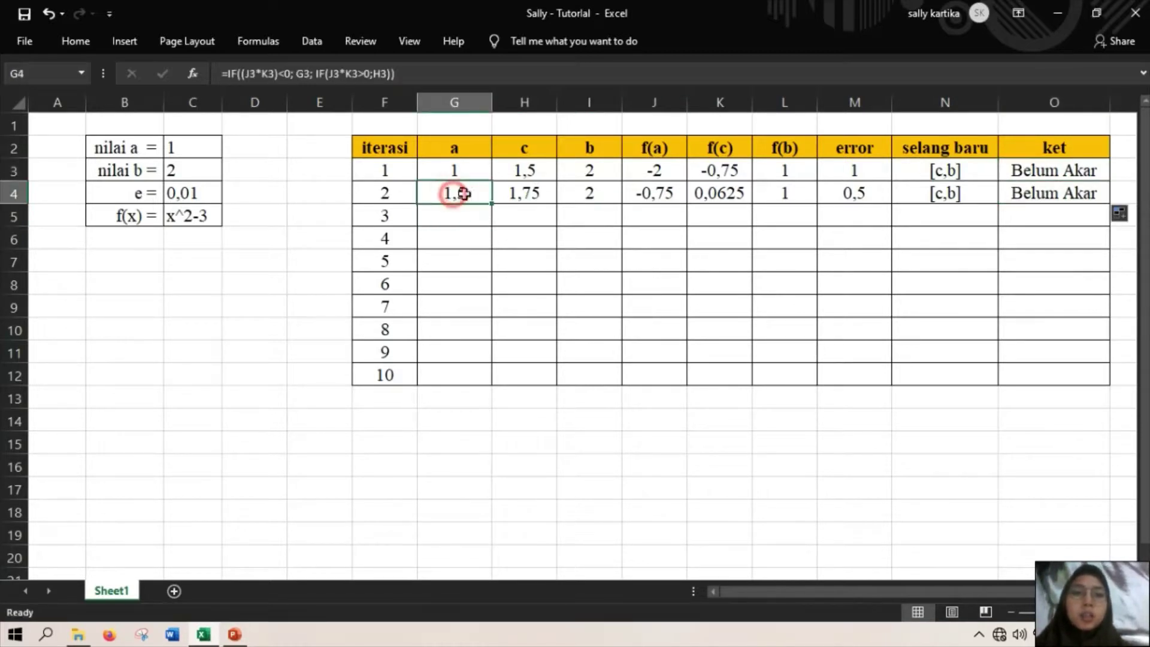
{"action": "left_click_drag", "start_coordinate": [462, 193], "coordinate": [1137, 187]}
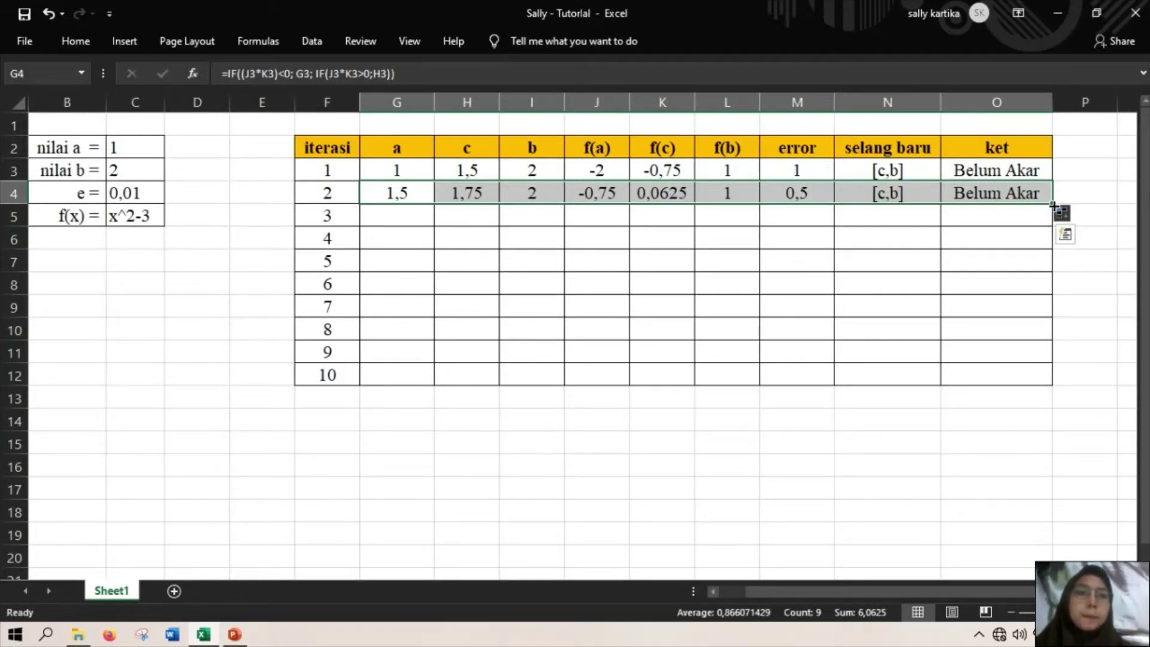
Fill G4:O4 down to row 12 and check the formulas in M6 and N5
{"action": "left_click_drag", "start_coordinate": [1051, 204], "coordinate": [1035, 379]}
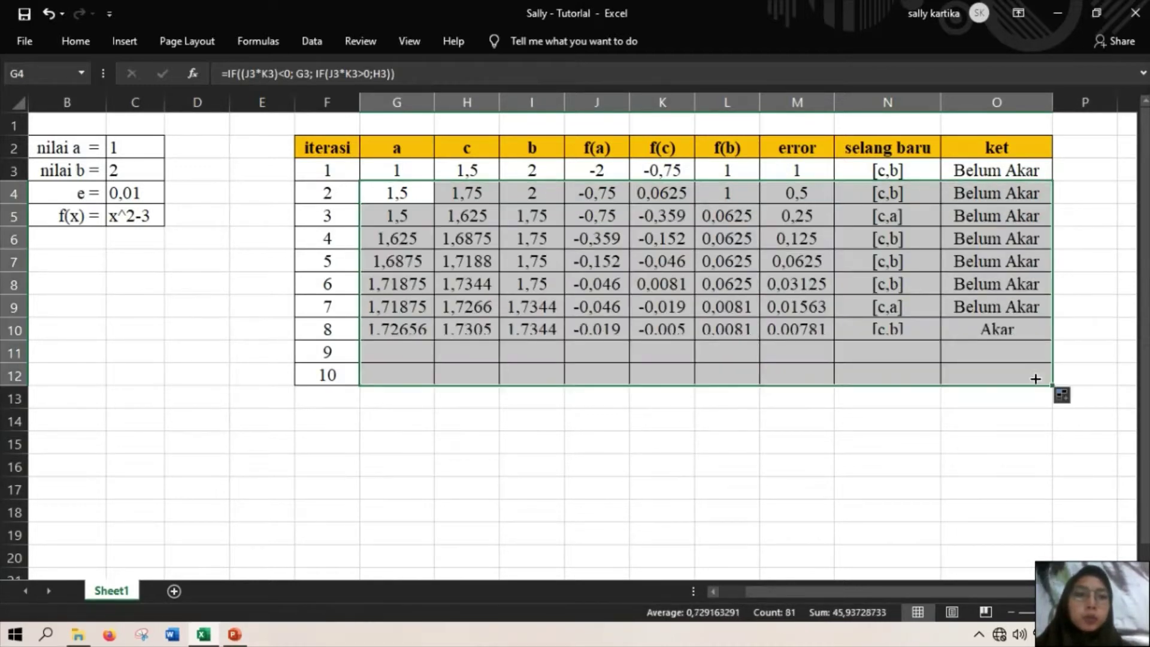
{"action": "left_click", "coordinate": [782, 238]}
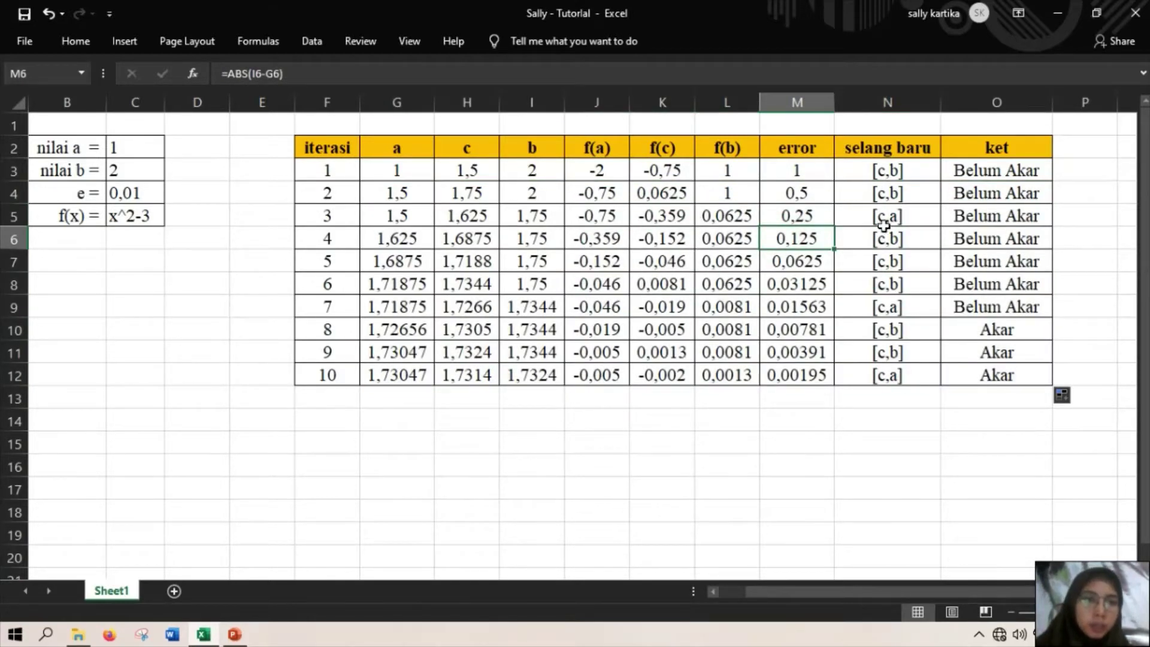
{"action": "left_click", "coordinate": [919, 220]}
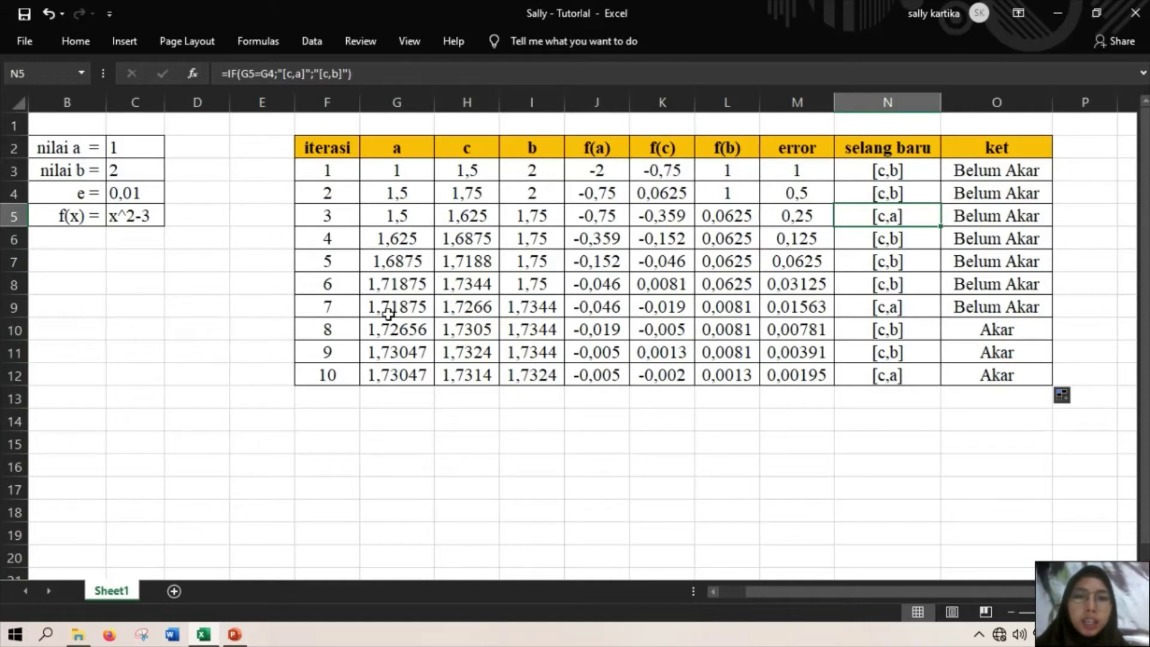
Fill the iteration 8 row, F10:O10, with Yellow from Standard Colors
{"action": "left_click_drag", "start_coordinate": [318, 328], "coordinate": [810, 314]}
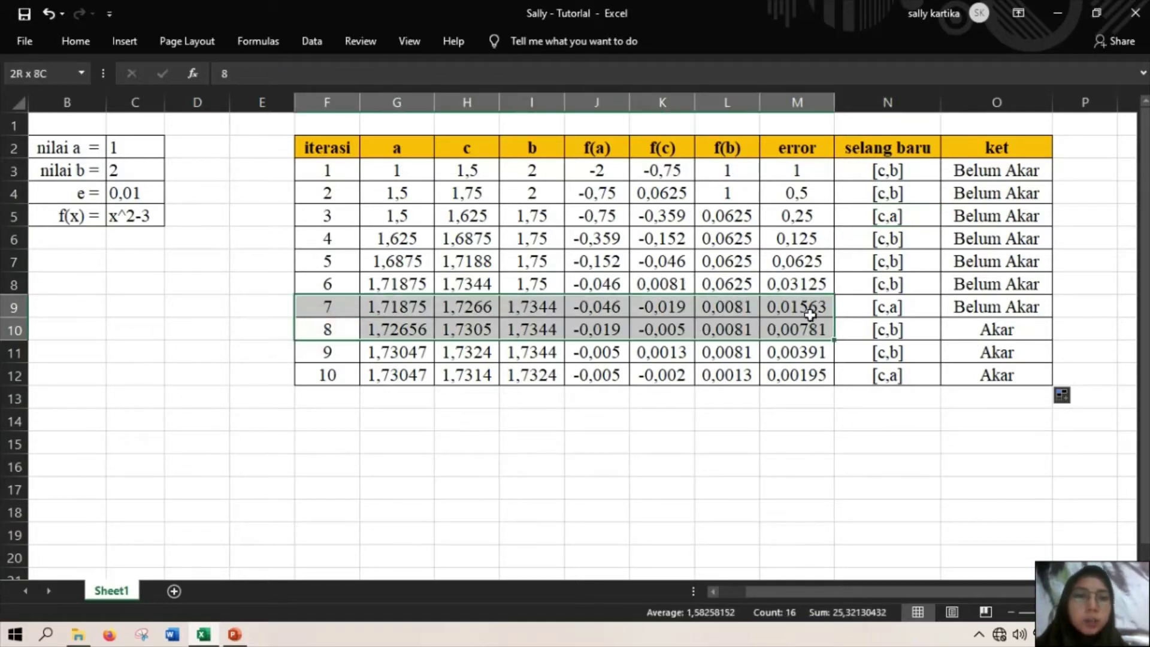
{"action": "left_click_drag", "start_coordinate": [327, 330], "coordinate": [957, 326]}
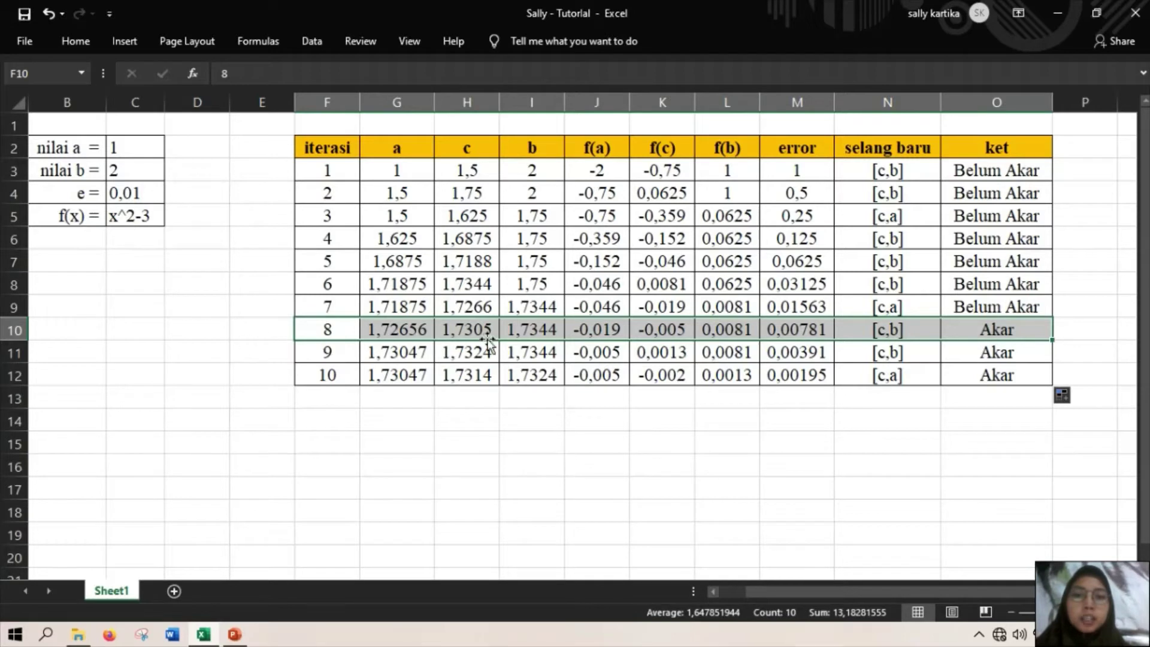
{"action": "left_click", "coordinate": [84, 45]}
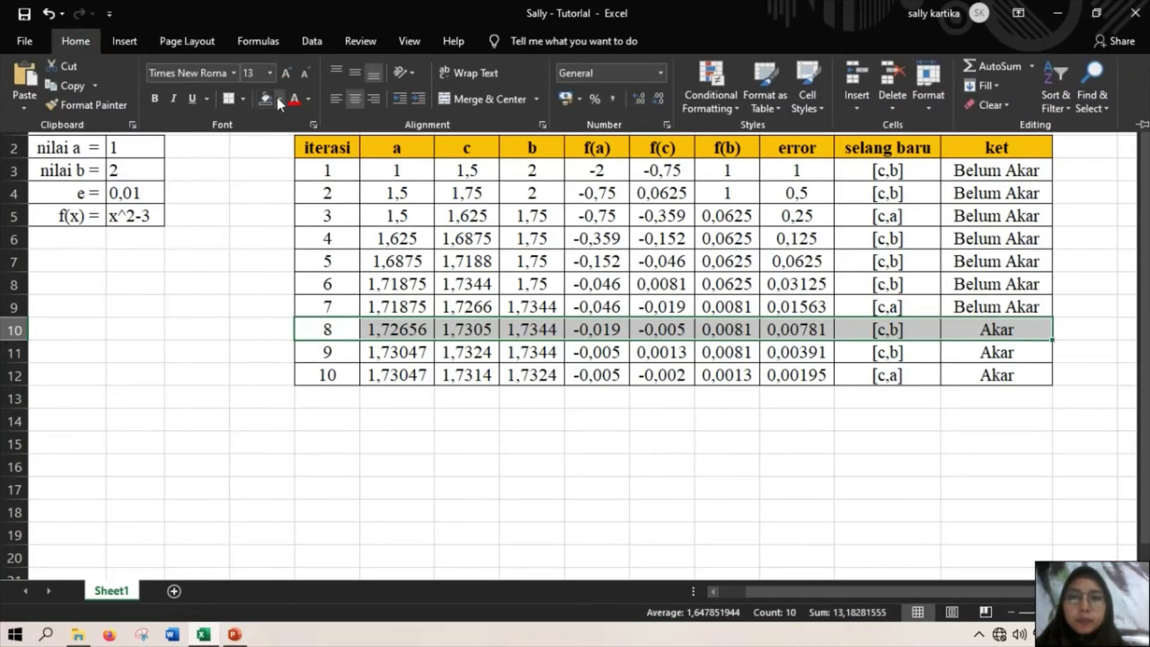
{"action": "left_click", "coordinate": [281, 99]}
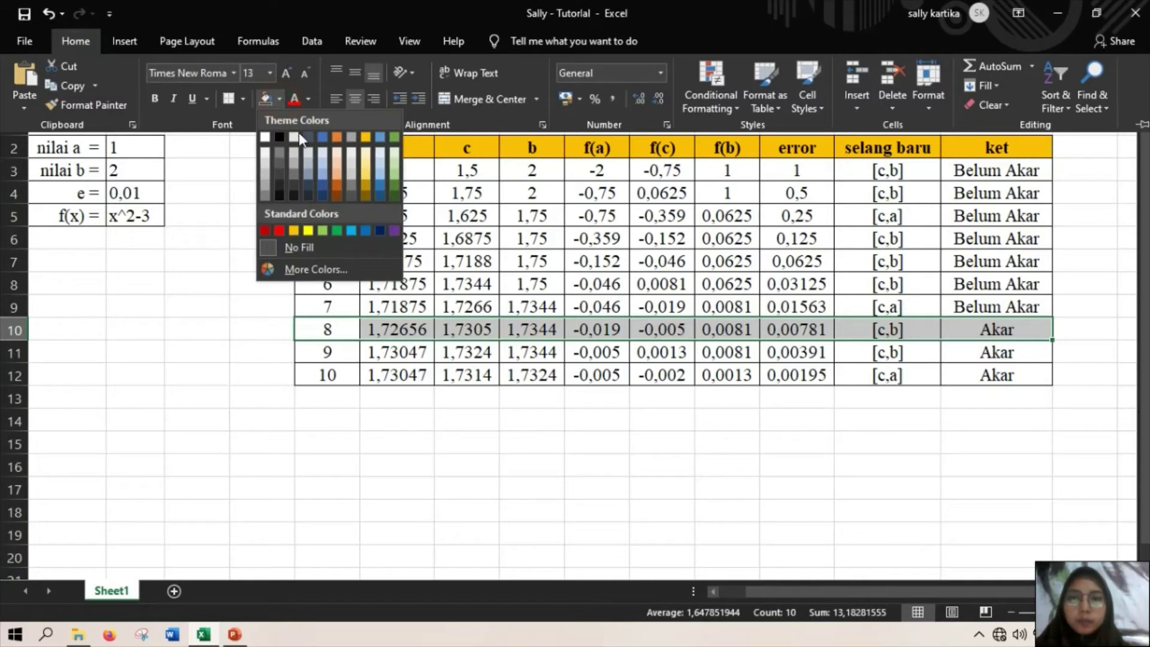
{"action": "left_click", "coordinate": [305, 229]}
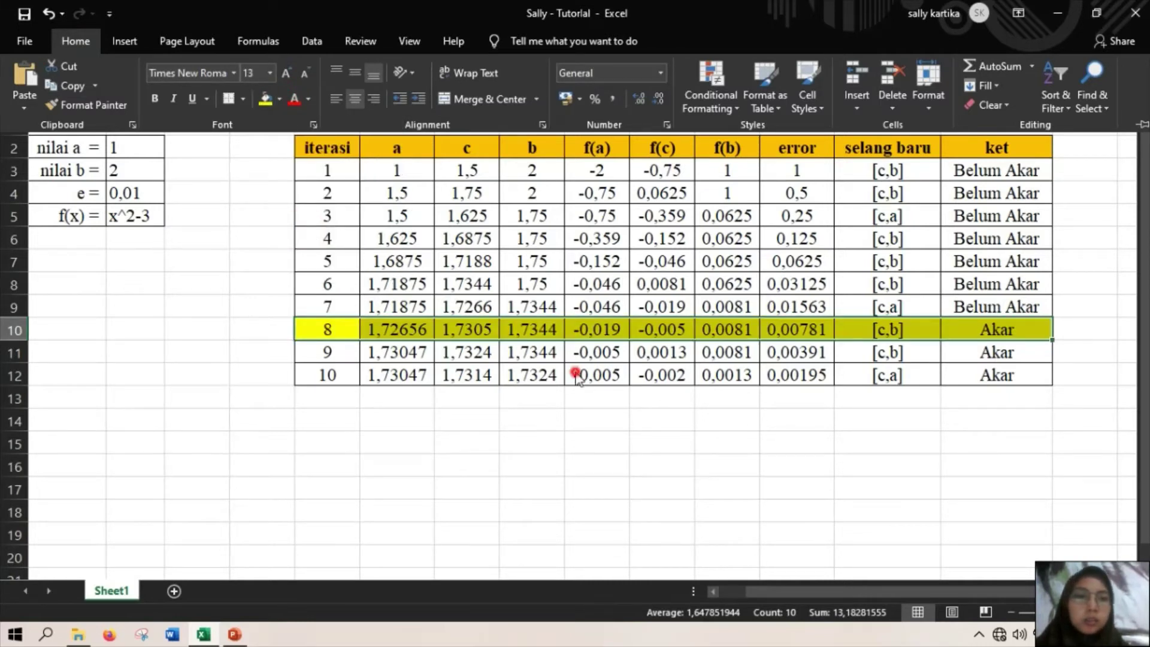
{"action": "left_click", "coordinate": [1005, 332]}
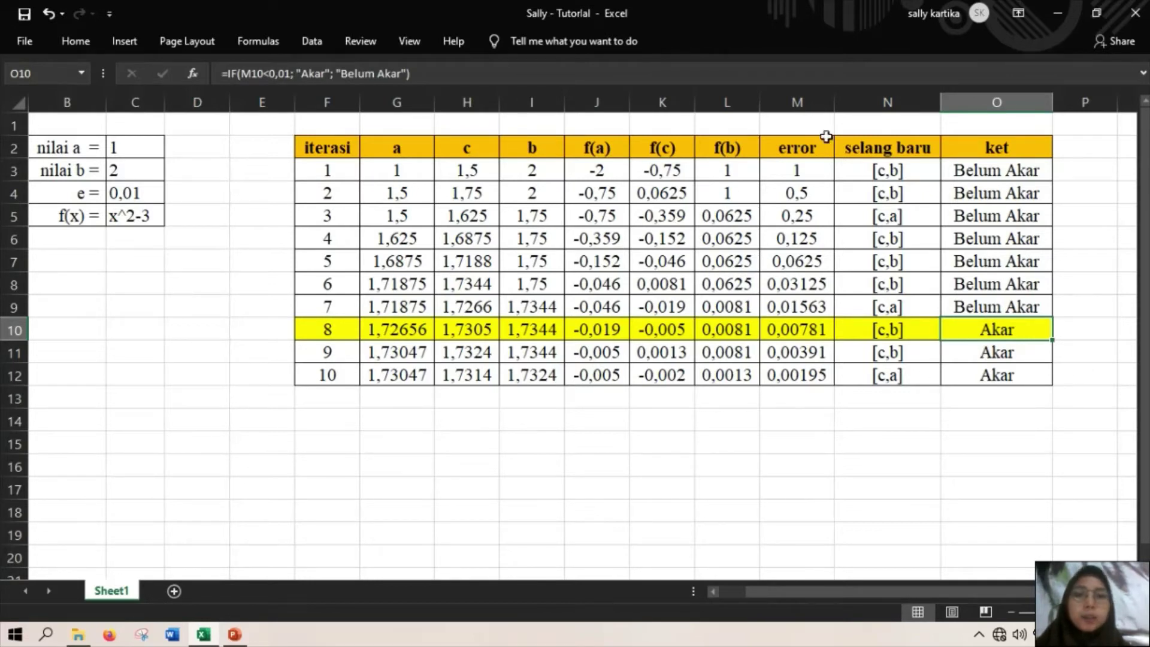
Change the starting value a in C2 from 1 to 0, then confirm iteration 9 is the first Akar row
{"action": "double_click", "coordinate": [129, 149]}
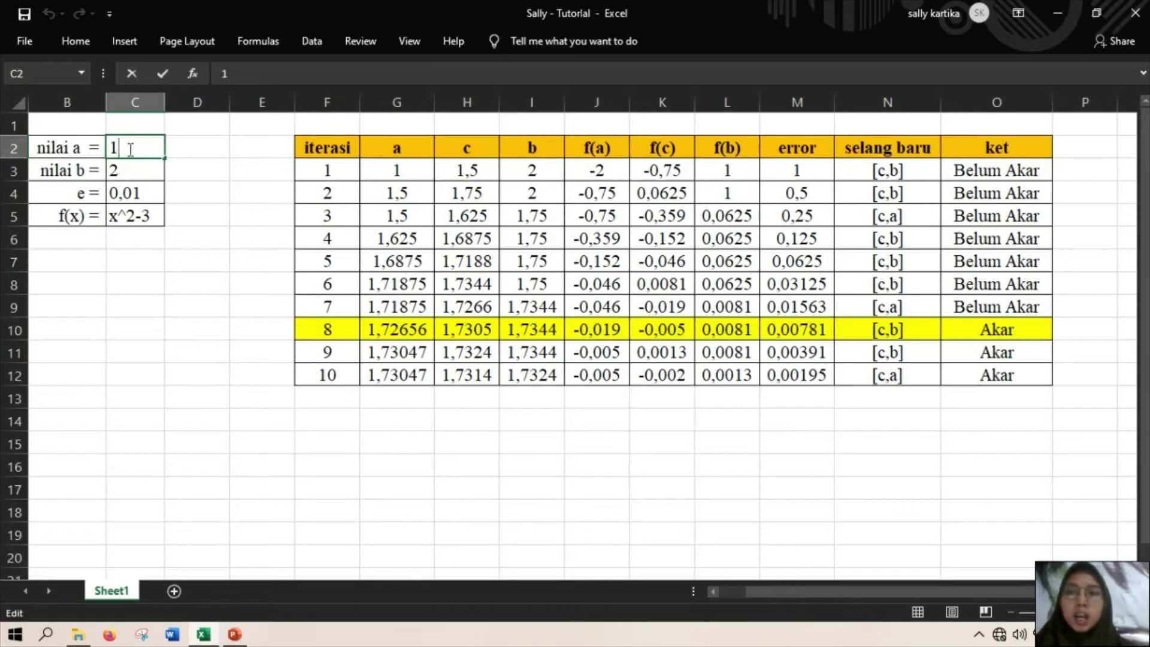
{"action": "key", "text": "BackSpace"}
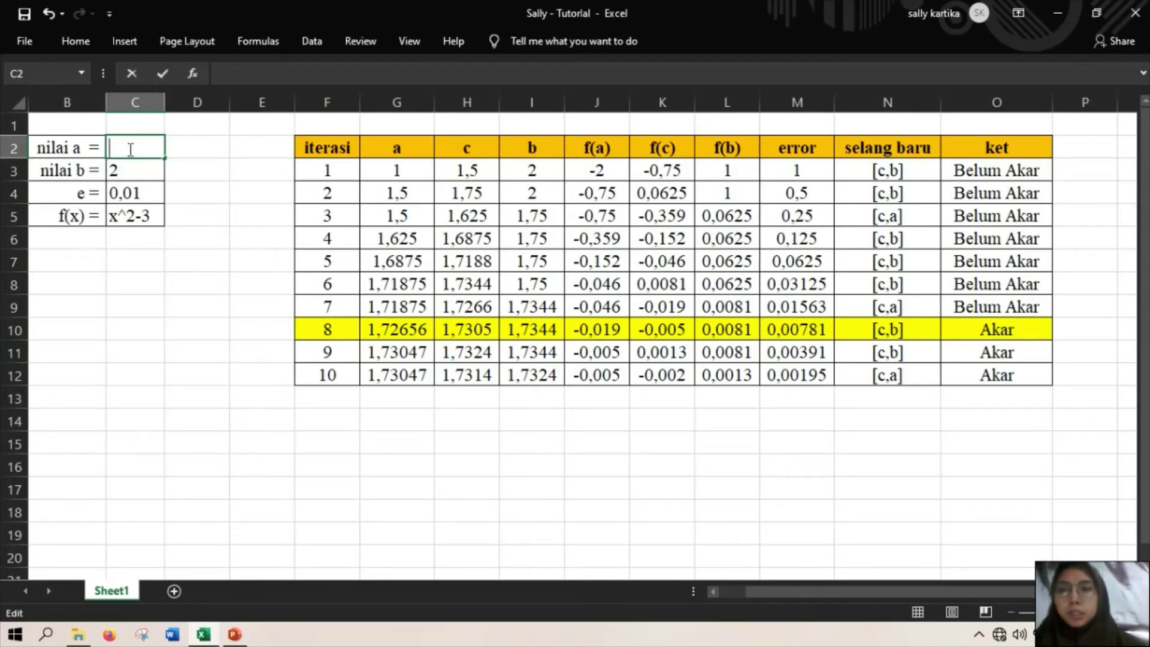
{"action": "type", "text": "0"}
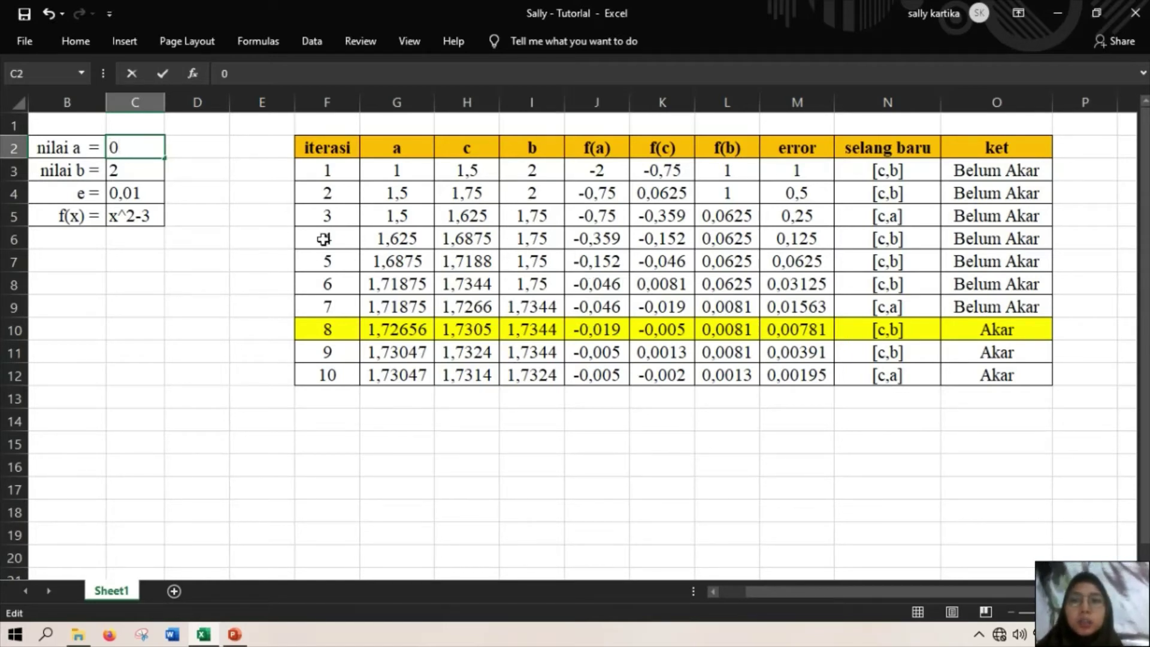
{"action": "key", "text": "Return"}
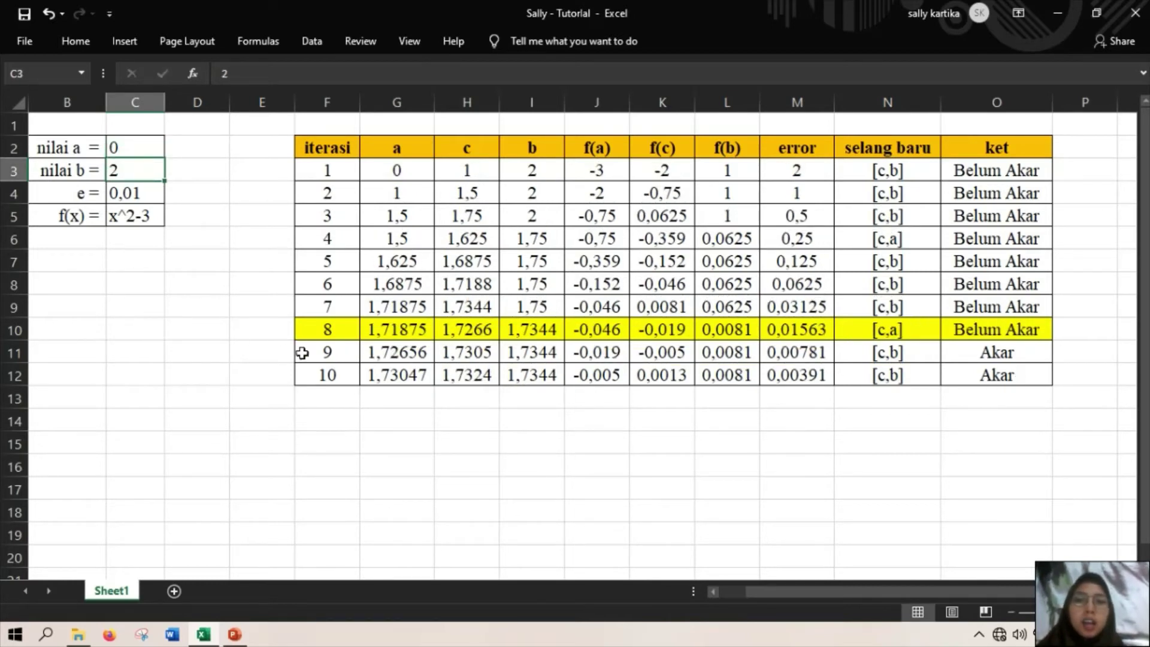
{"action": "left_click", "coordinate": [304, 353]}
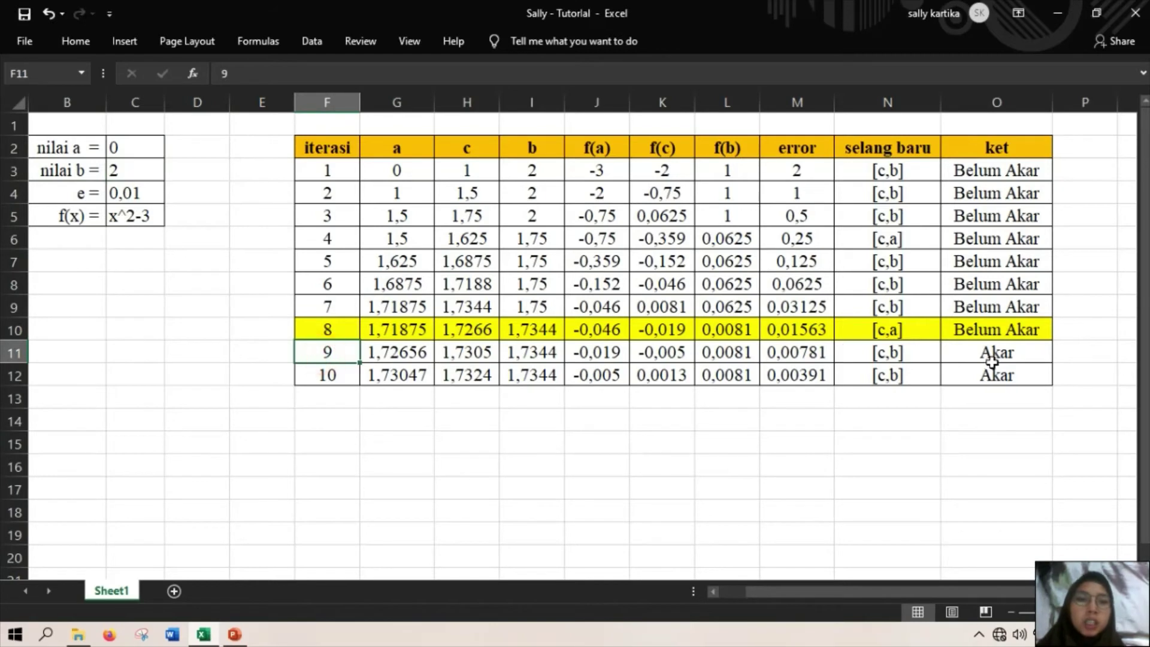
{"action": "left_click", "coordinate": [419, 258]}
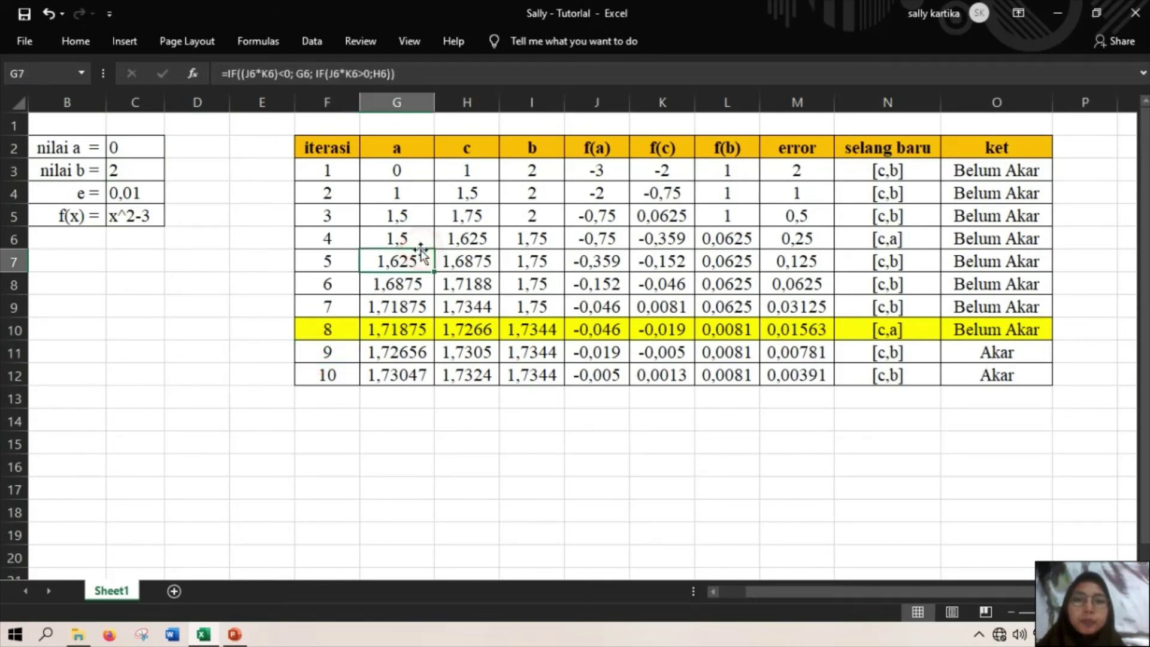